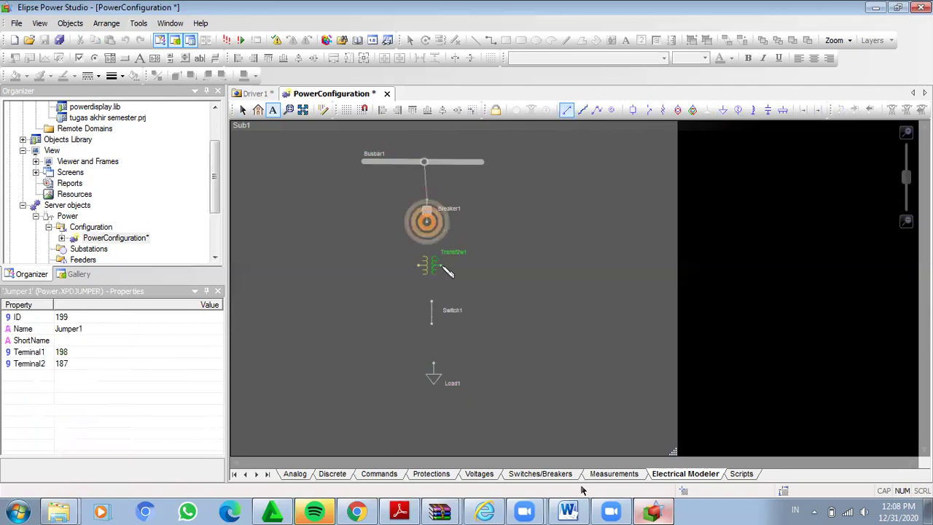
Connect Breaker1's lower terminal to the green winding of Transf2w1 and the transformer's other winding to Switch1's upper terminal with jumpers
left_click(427, 224)
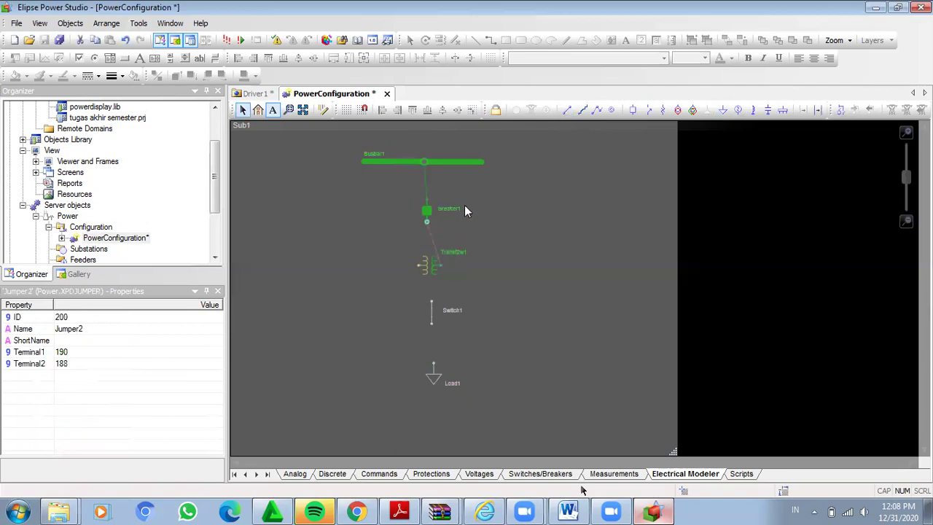
left_click(568, 110)
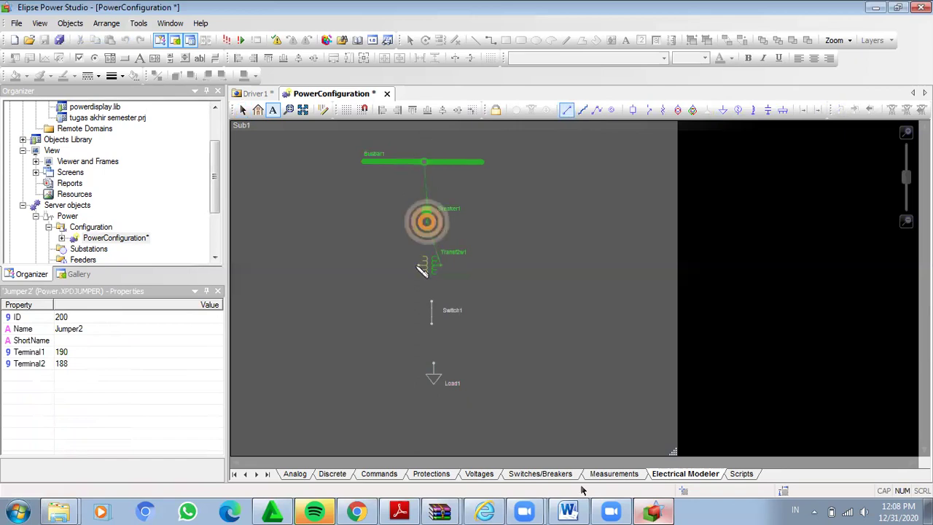
left_click(431, 301)
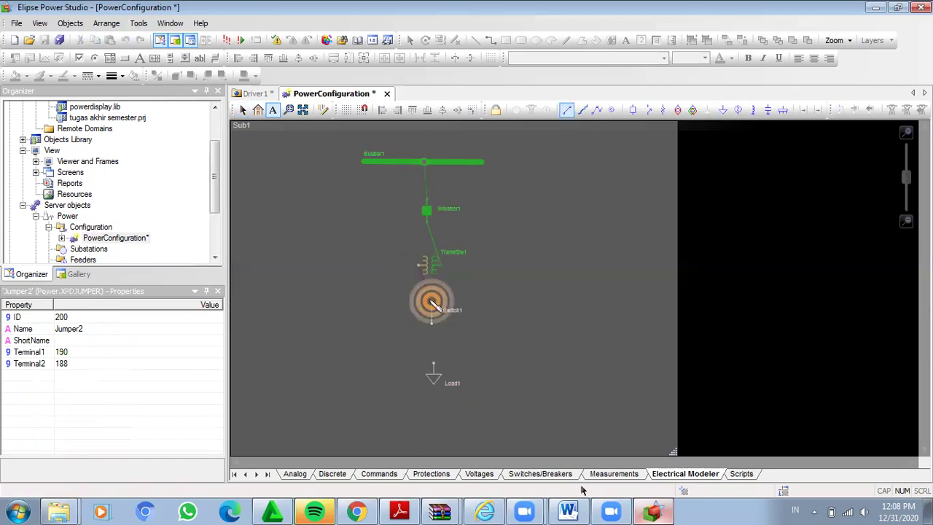
key("Escape")
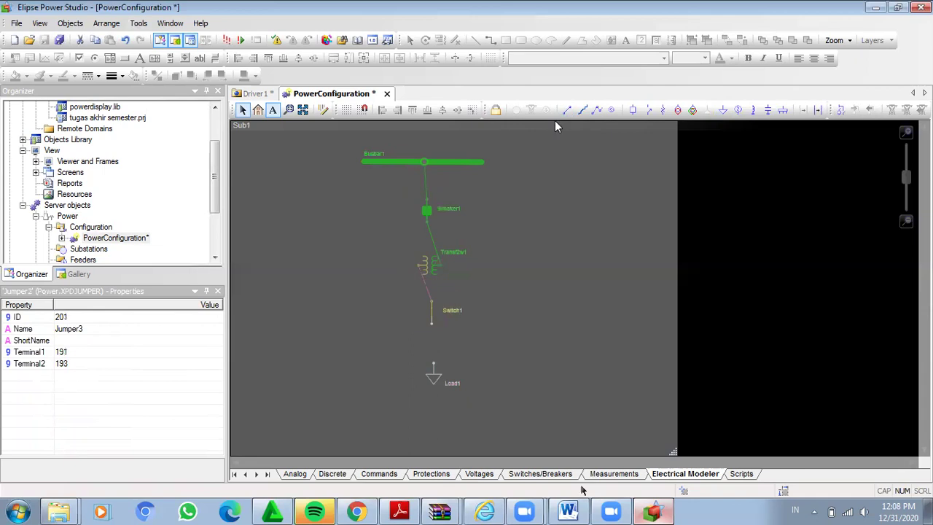
Connect the lower terminal of Switch1 to the terminal of Load1 with a jumper
left_click(567, 111)
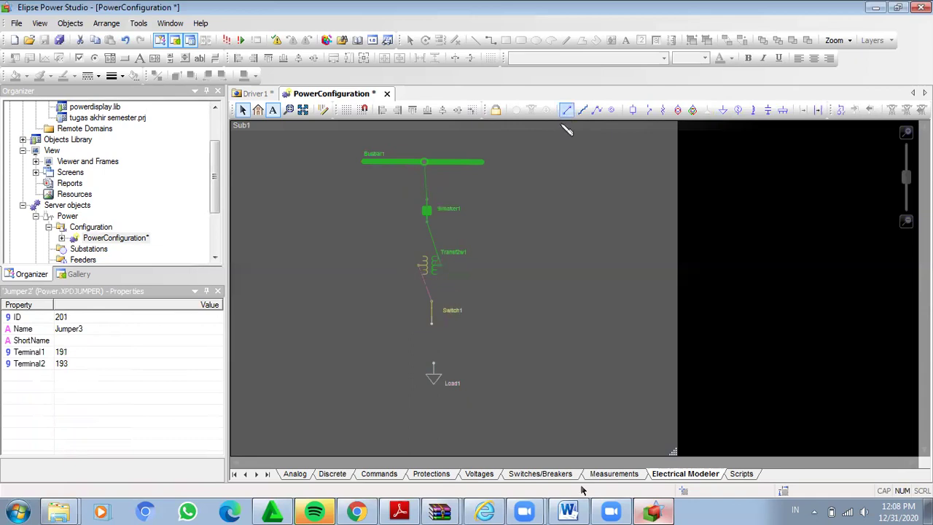
left_click(432, 323)
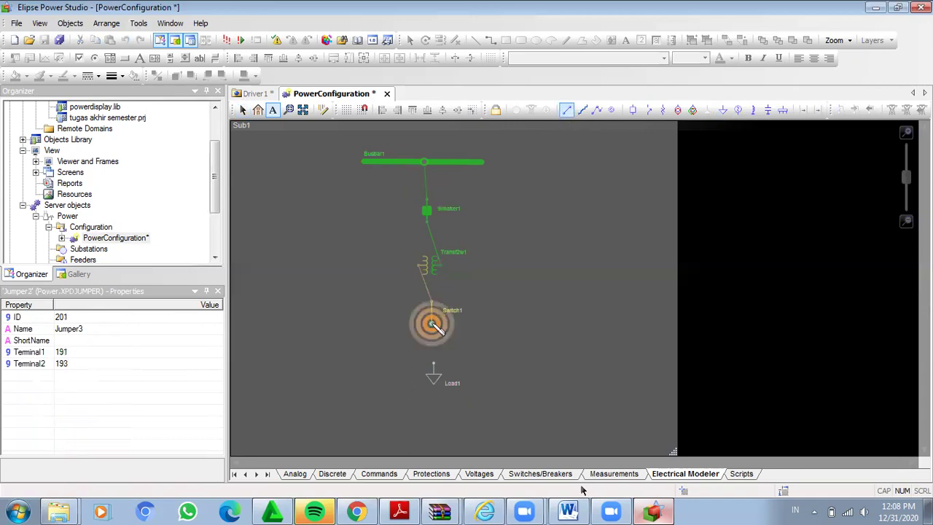
left_click(436, 367)
key("Escape")
Rotate transformer Transf2w1 to about 95° so its windings line up with the vertical feeder between Breaker1 and Switch1
left_click(428, 264)
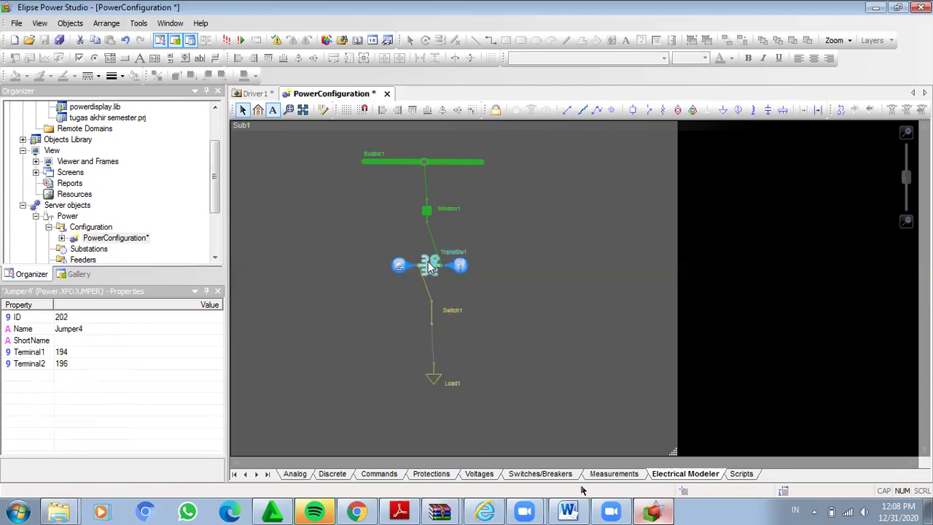
left_click(433, 267)
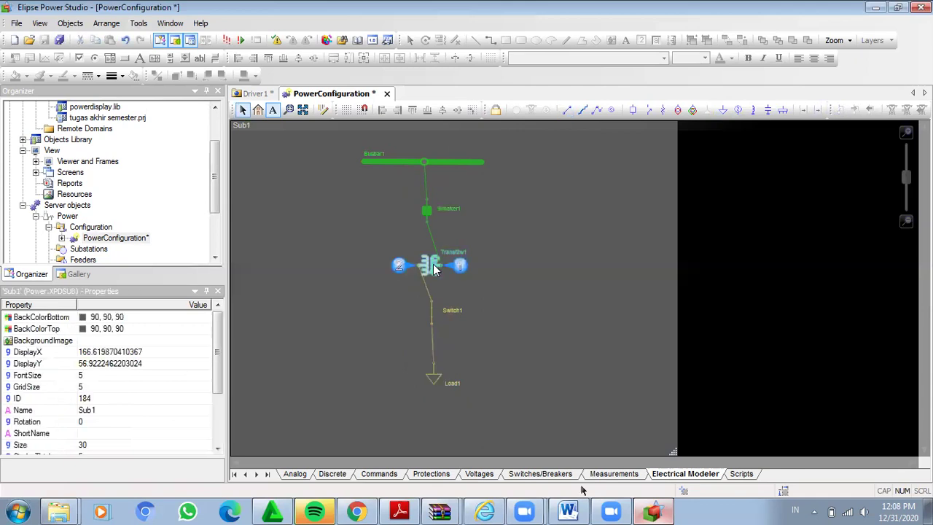
left_click(421, 259)
left_click_drag(406, 261, 421, 285)
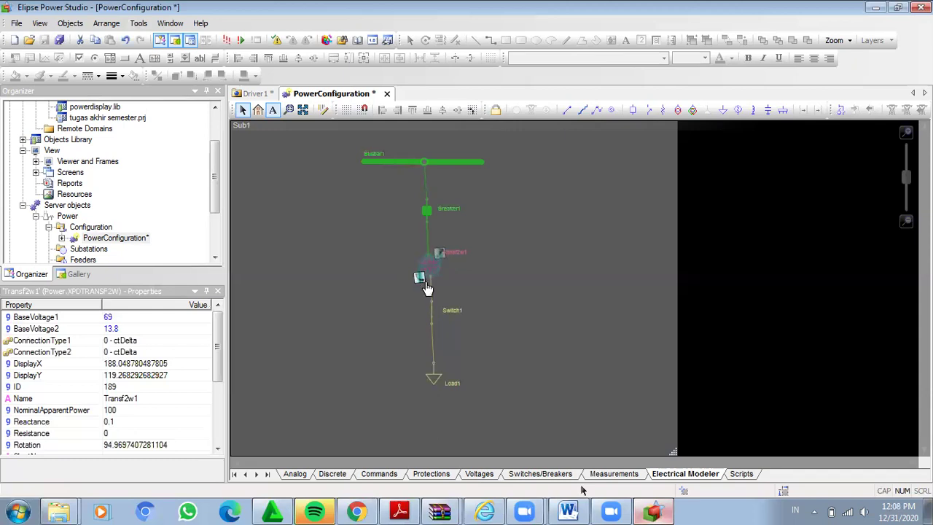
left_click(513, 290)
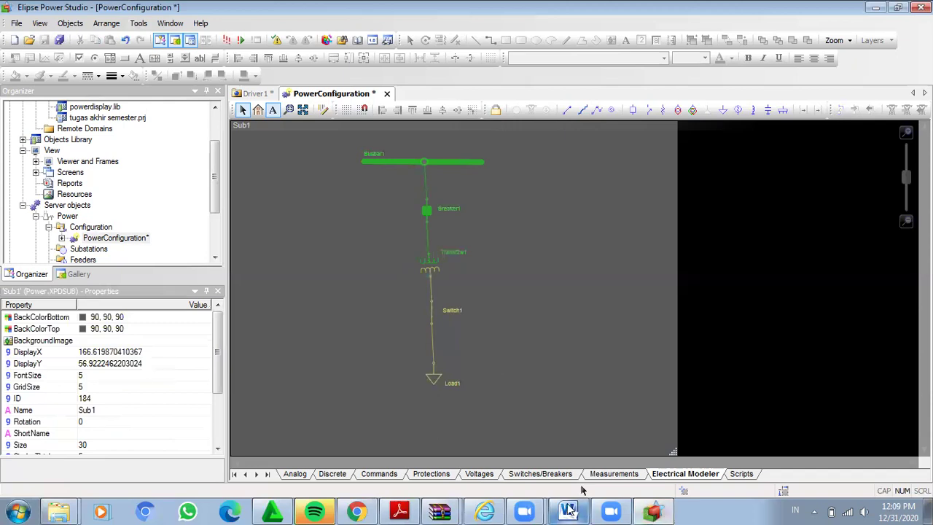
Switch to the Word guide, read instruction 3 on creating analog measurement names, and return to Elipse Power Studio
left_click(568, 510)
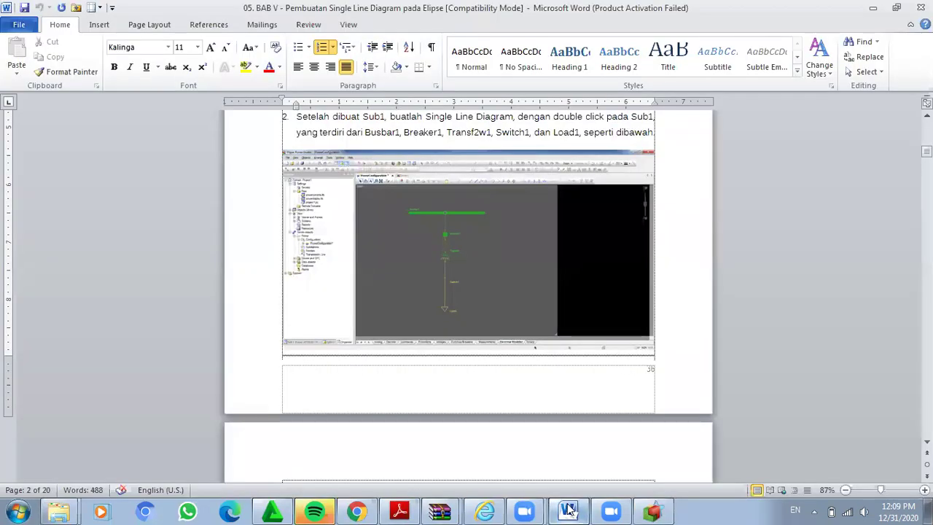
scroll(569, 510, "down", 5)
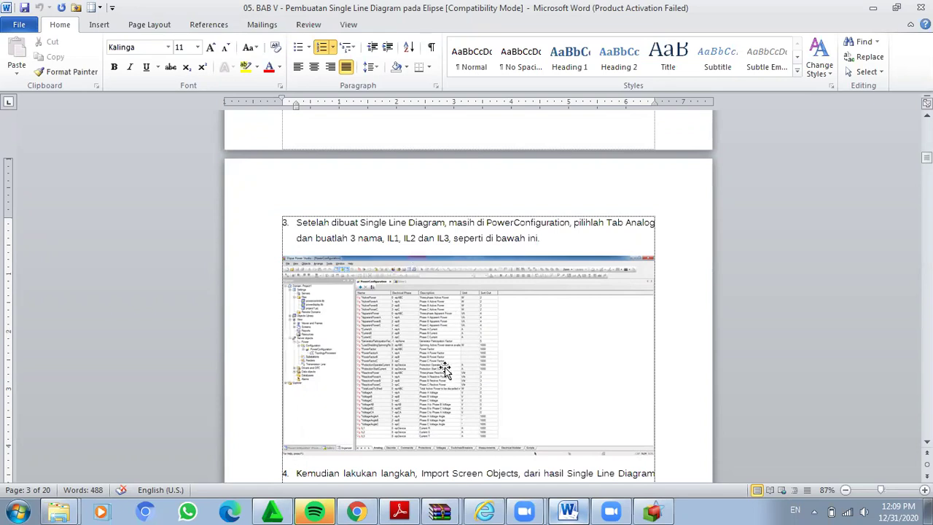
left_click(651, 510)
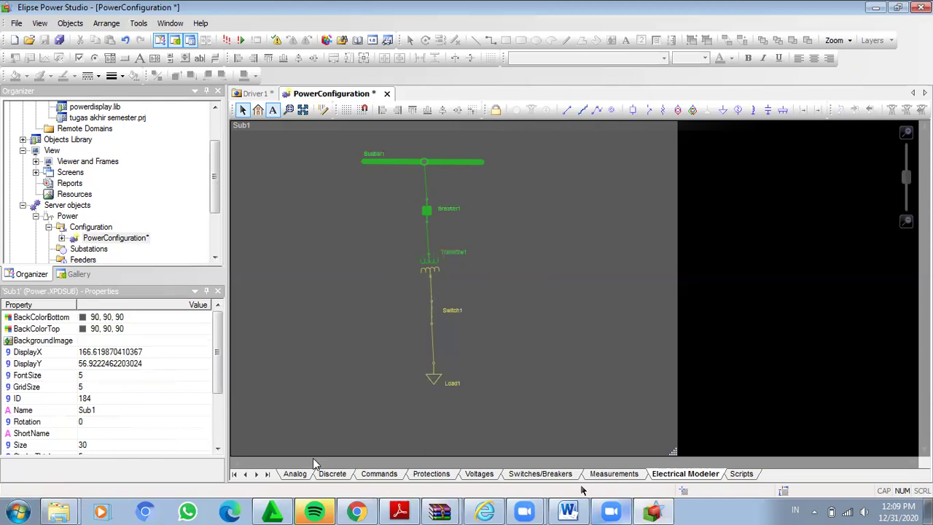
Add six new analog measurements to PowerConfiguration
left_click(296, 474)
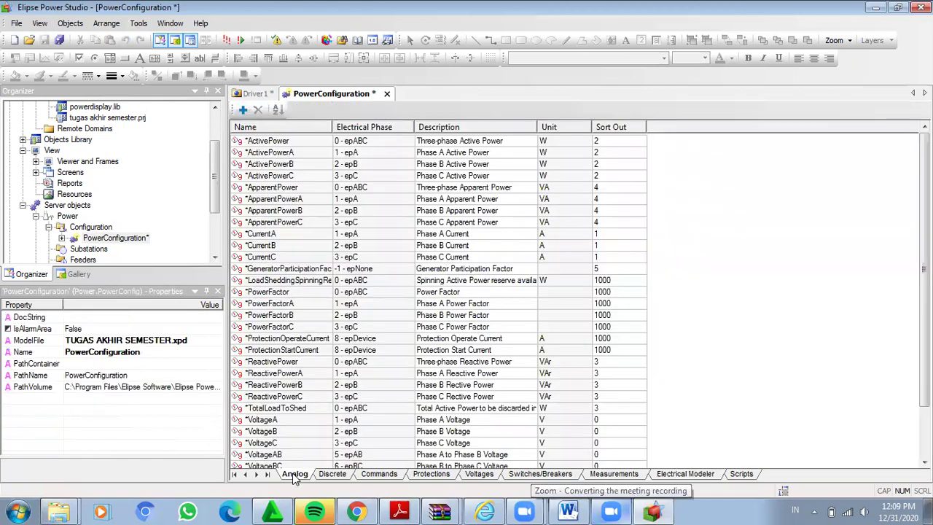
left_click(242, 109)
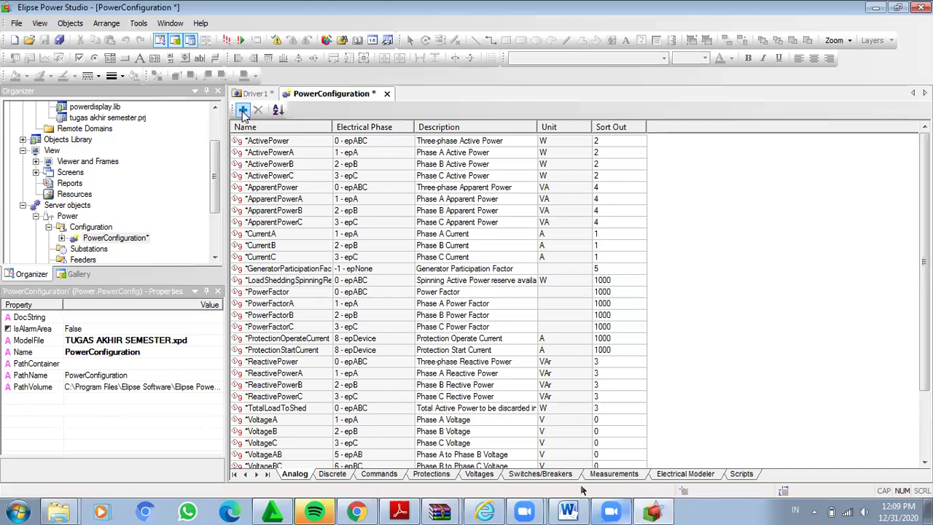
left_click(243, 109)
left_click(243, 109)
left_click(243, 111)
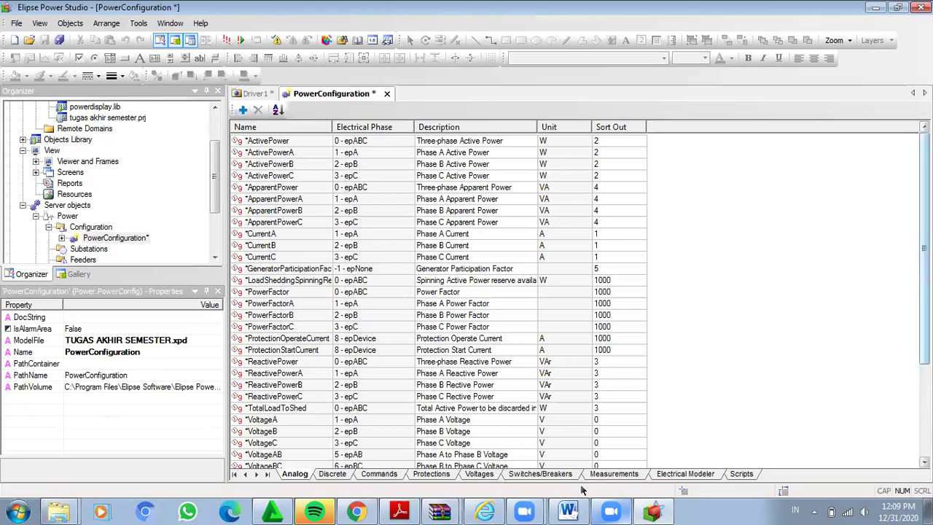
Rename the first two new analog measurements as Uo>start and fault current, following the Driver1 tags
scroll(437, 292, "down", 4)
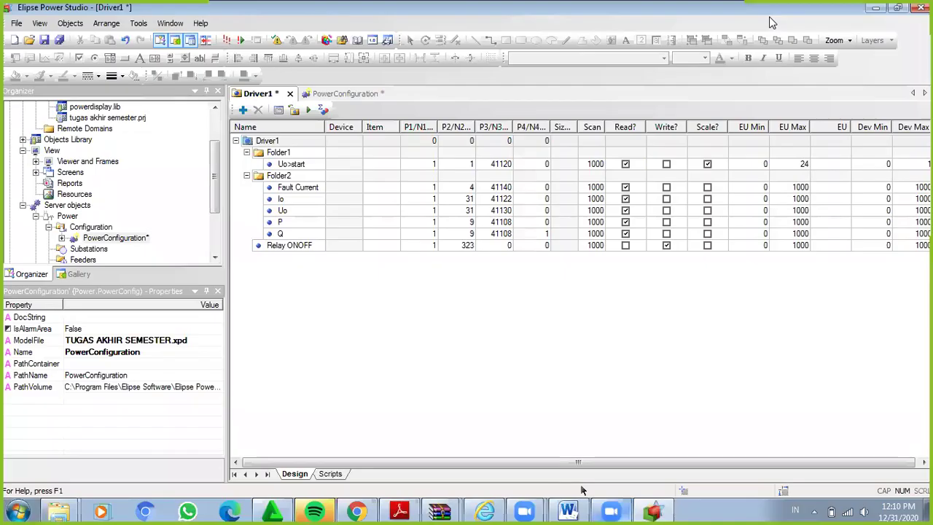
left_click(361, 95)
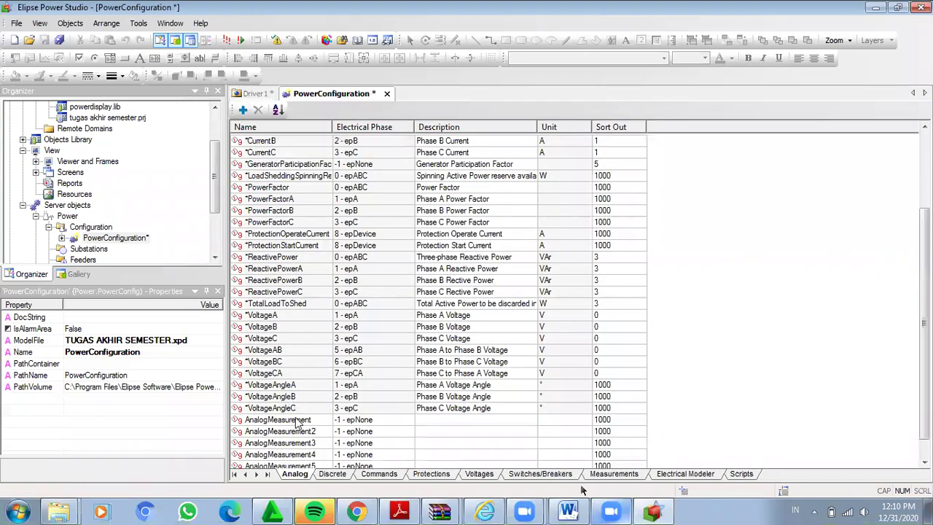
left_click(297, 423)
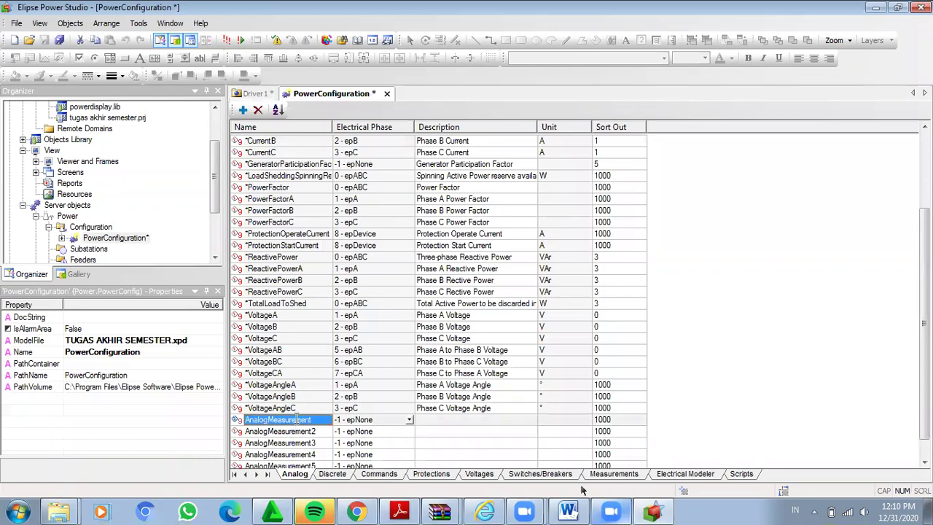
type("Uo")
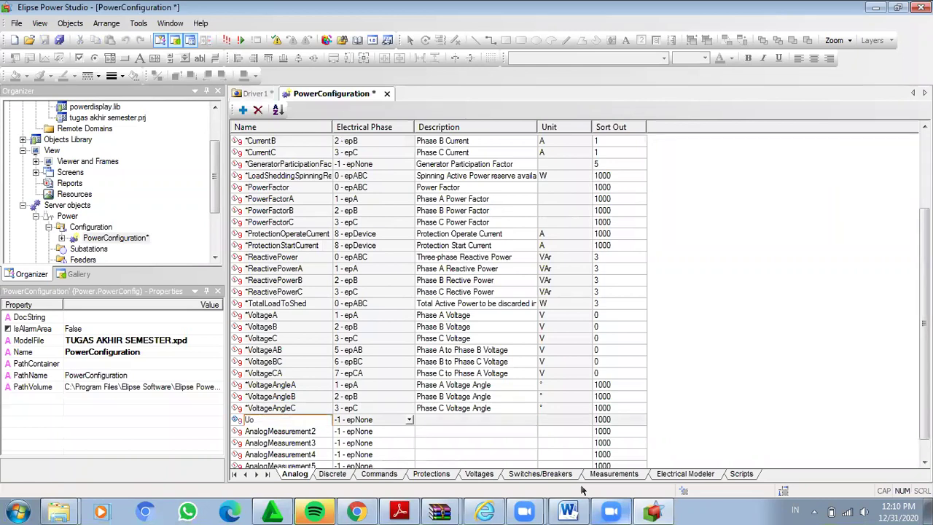
type(">start")
key("Return")
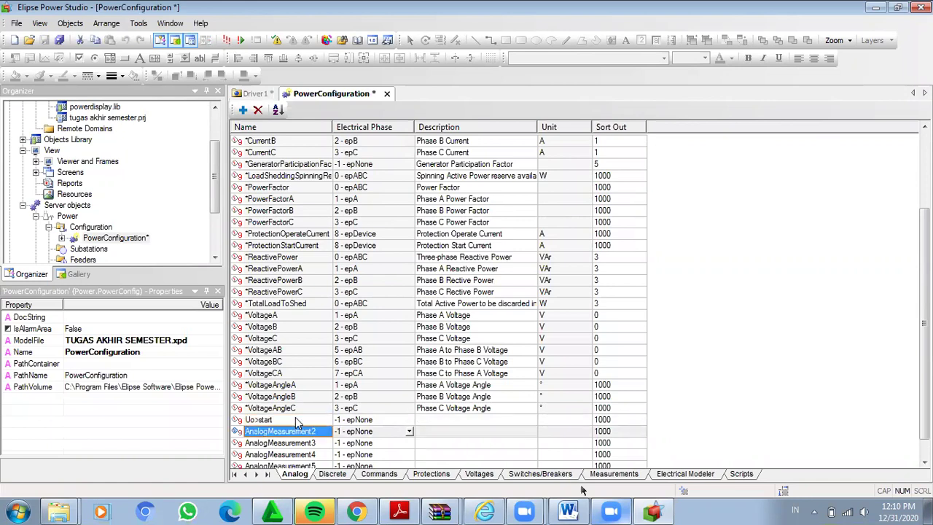
type("fau")
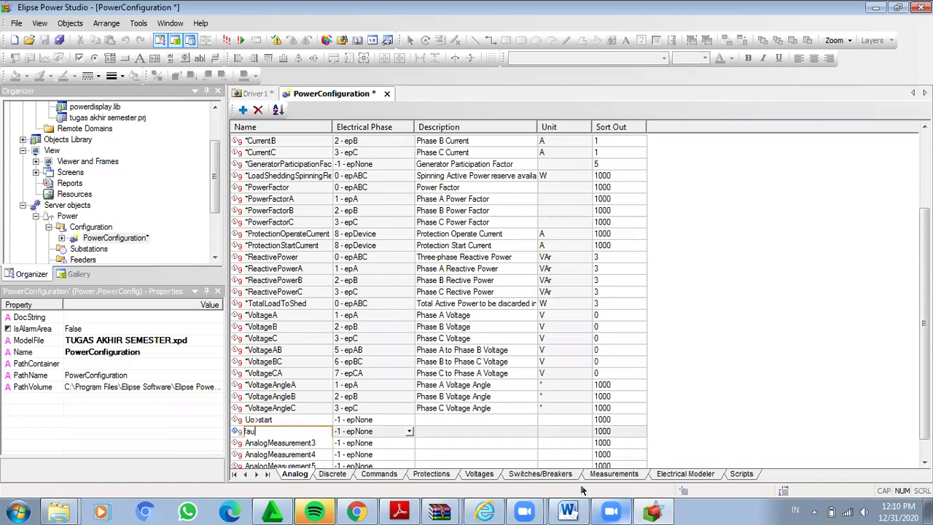
type("lt current")
key("Return")
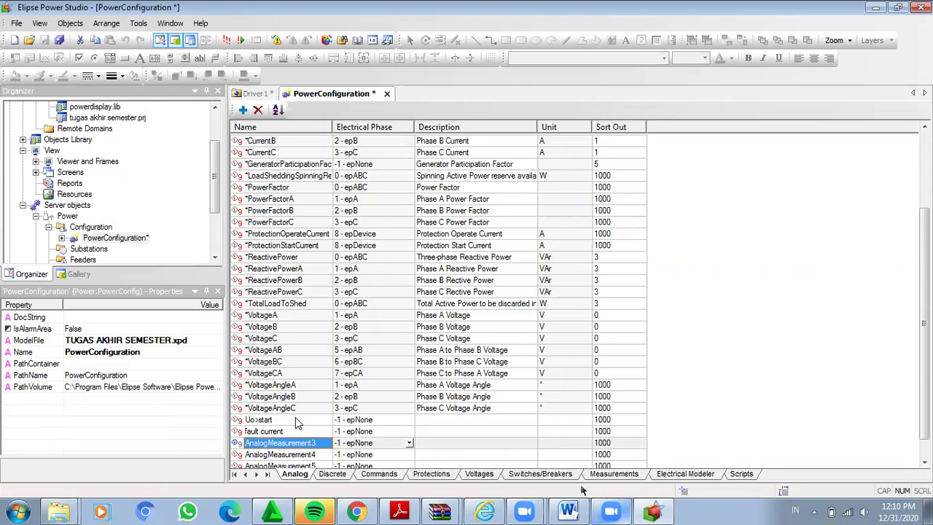
Rename the remaining four new analog measurements as Io, Uo, P and Q
type("IO")
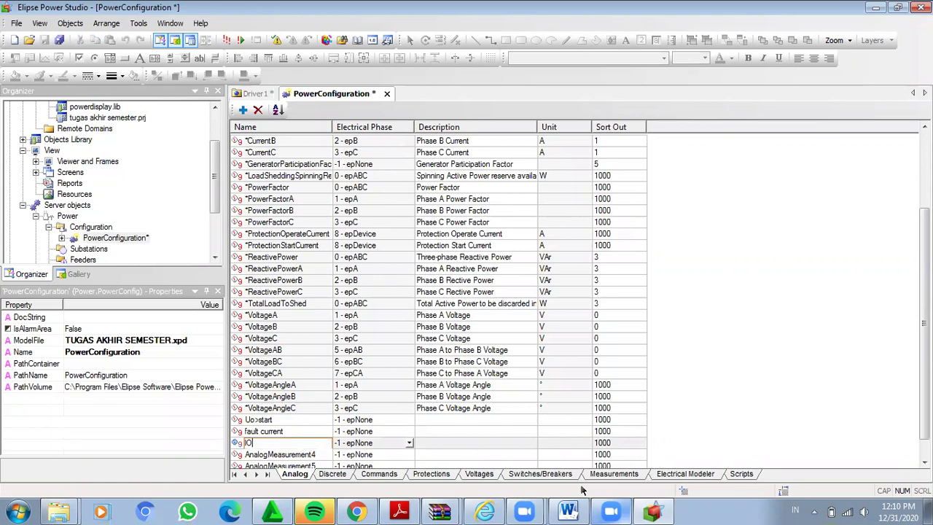
key("BackSpace")
type("o")
key("Return")
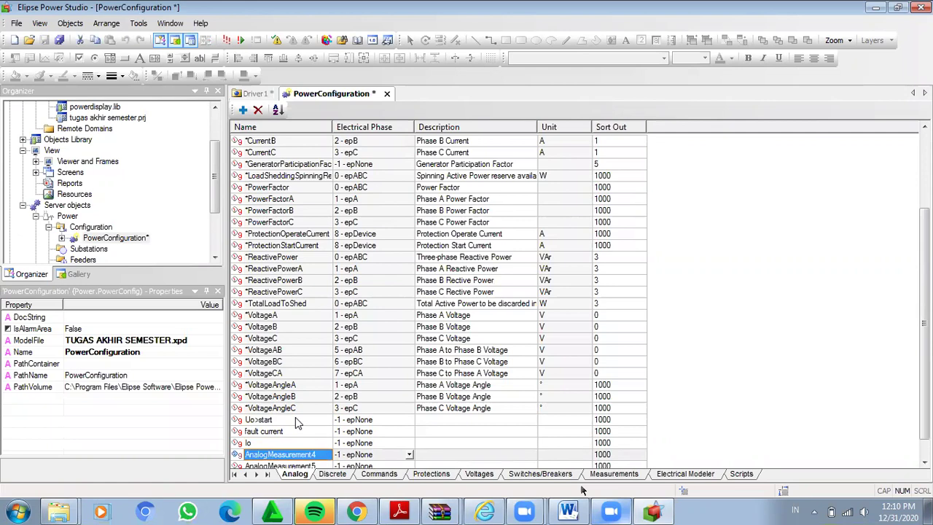
type("Uo")
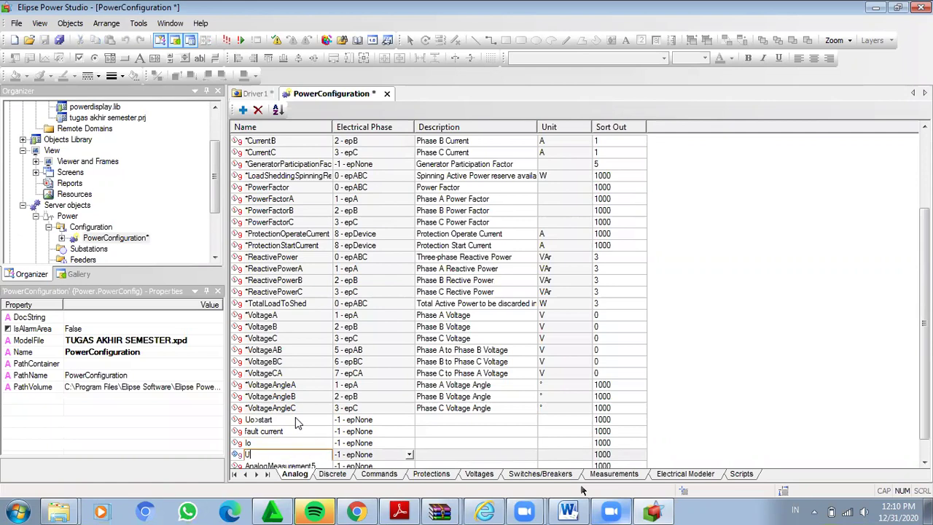
key("Return")
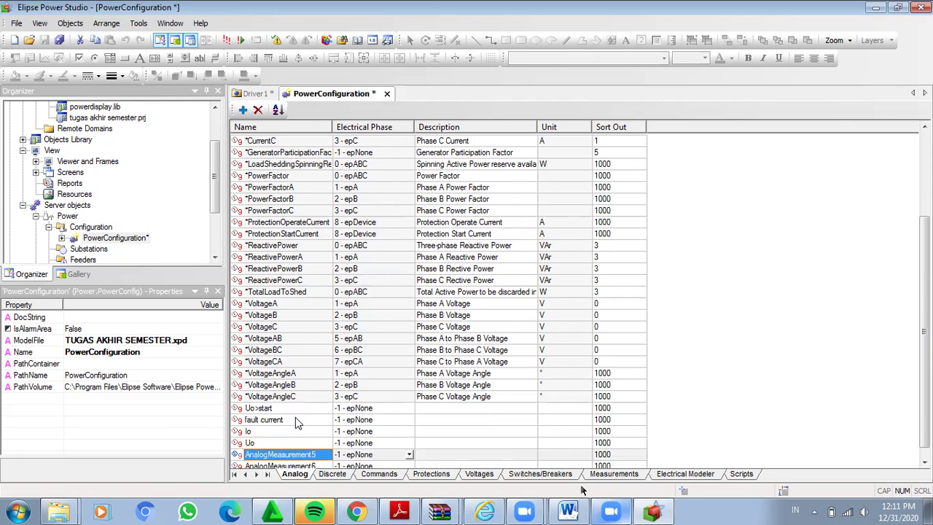
type("P")
key("Return")
type("Q")
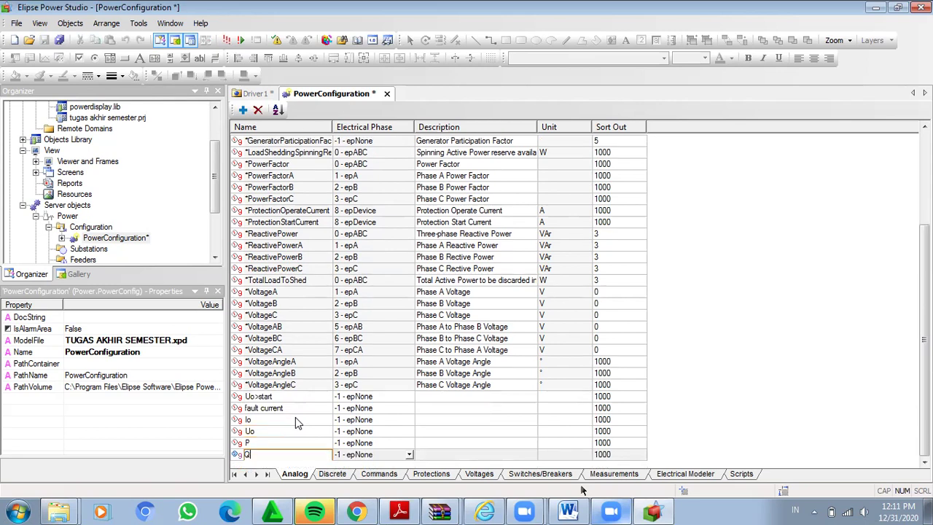
Set the electrical phase of the six new analog measurements, from Uo>start to Q, to 8 - epDevice
left_click(411, 397)
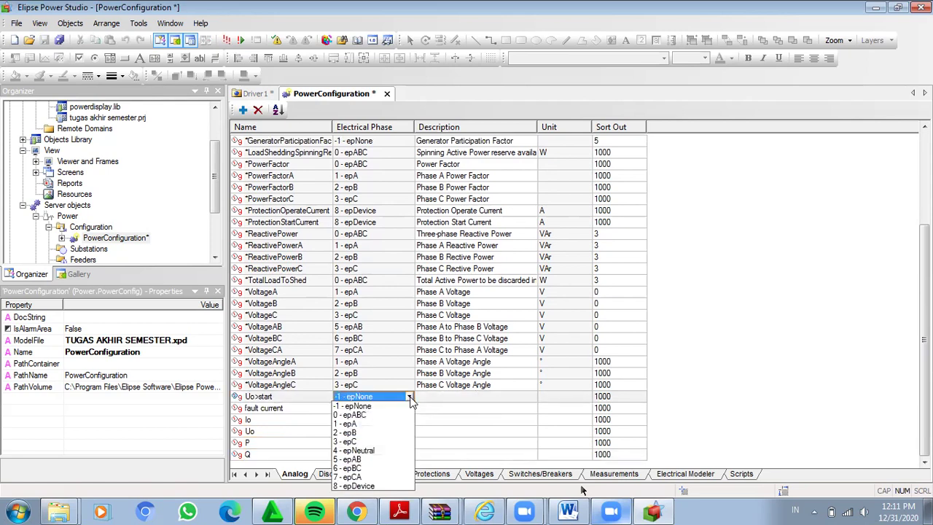
left_click(389, 487)
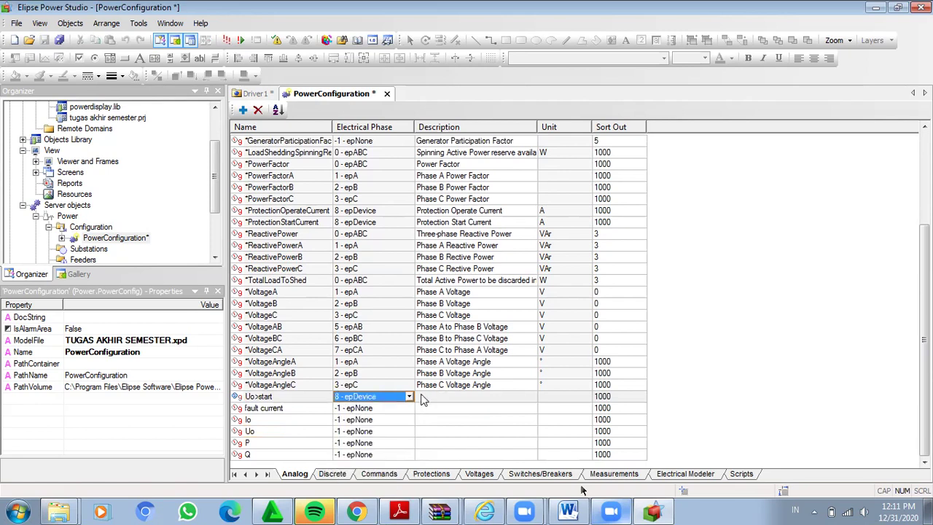
left_click(410, 412)
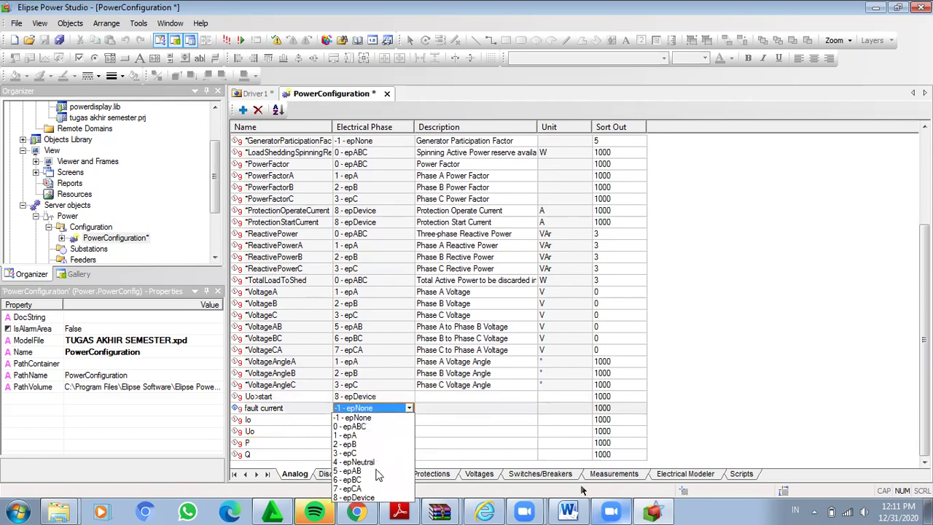
left_click(377, 498)
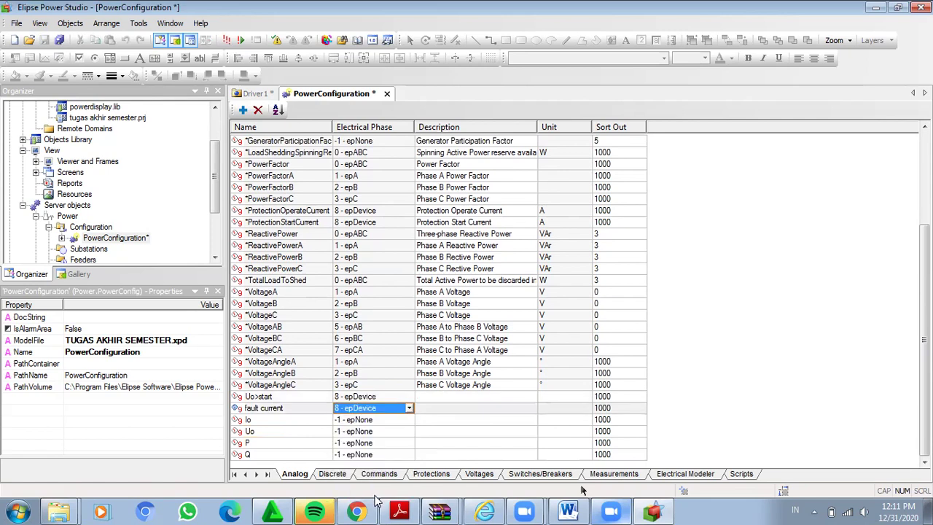
left_click(411, 421)
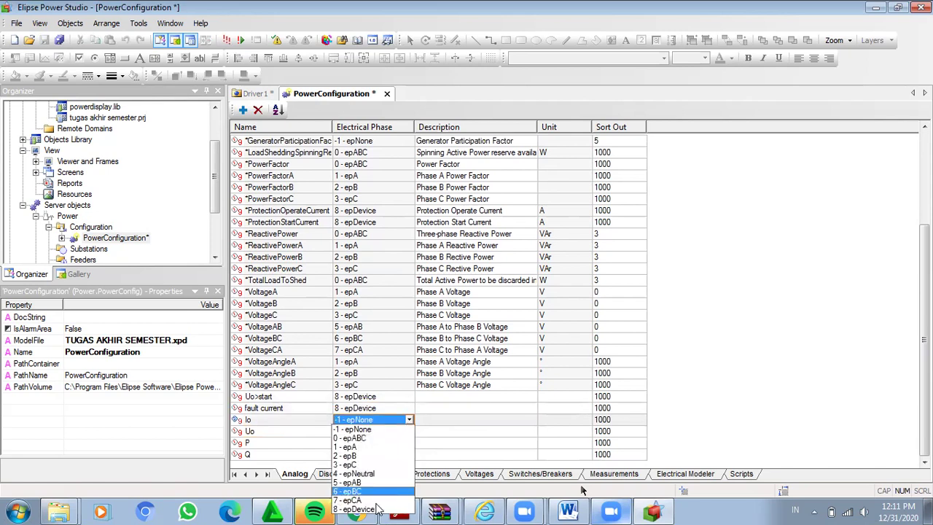
left_click(378, 508)
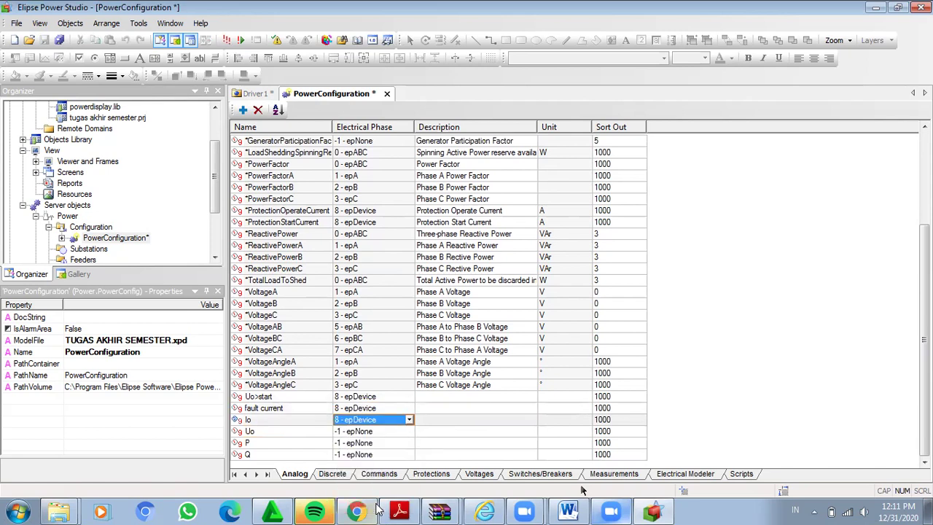
left_click(410, 431)
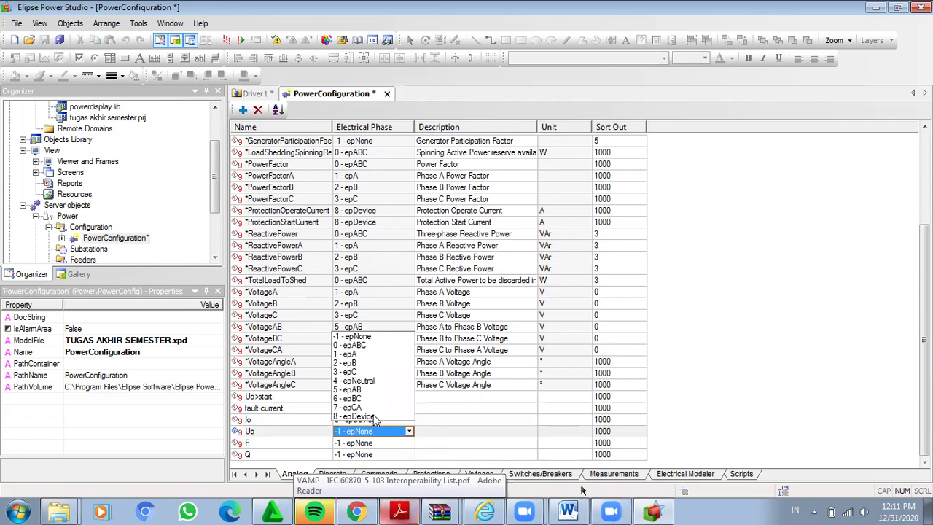
left_click(376, 416)
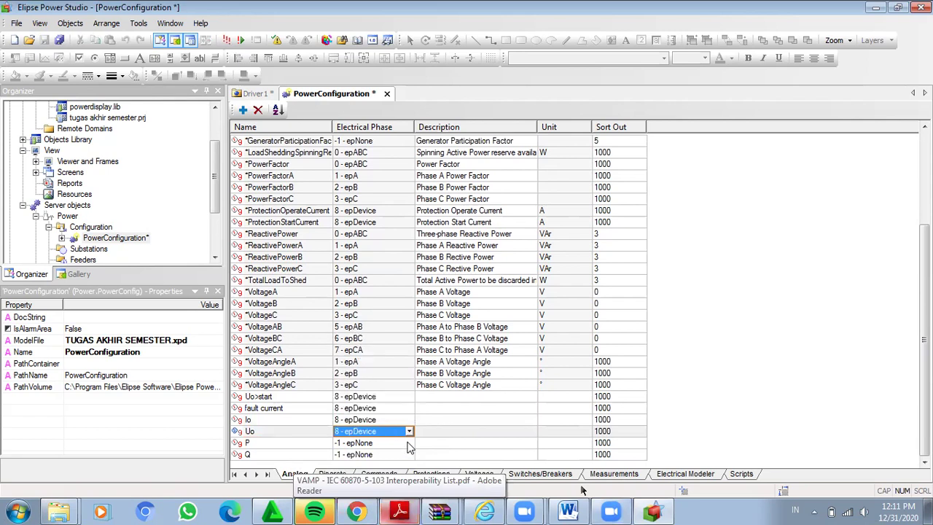
left_click(410, 443)
left_click(386, 430)
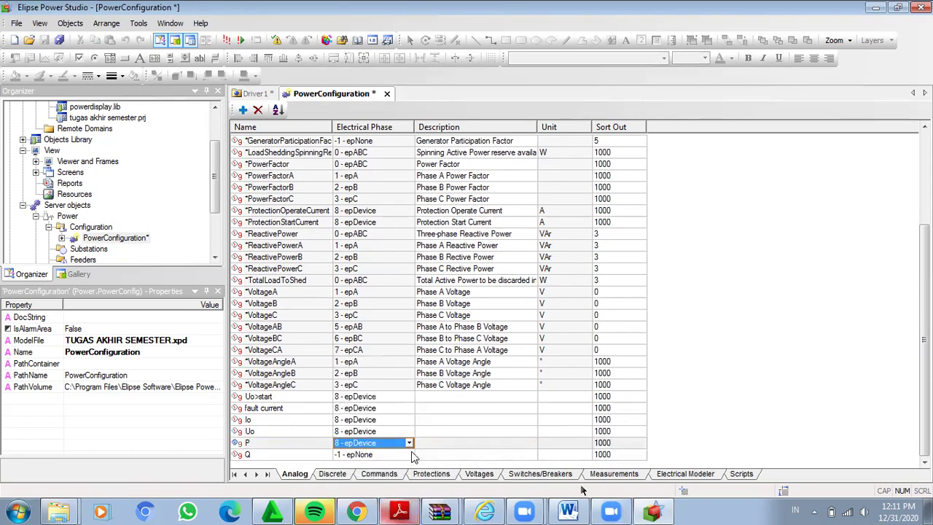
left_click(400, 453)
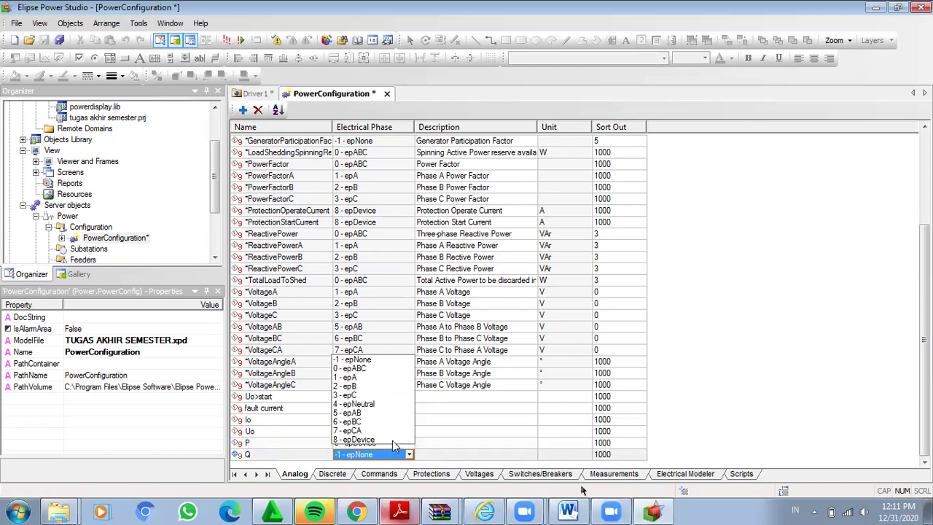
left_click(391, 439)
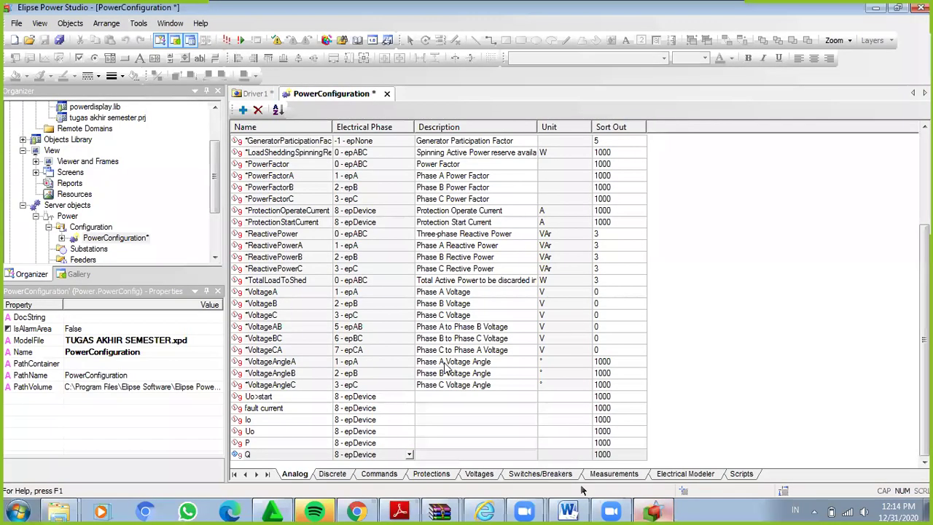
Enter the description Tegangan for Uo>start and arus gangguan I for fault current
left_click(428, 398)
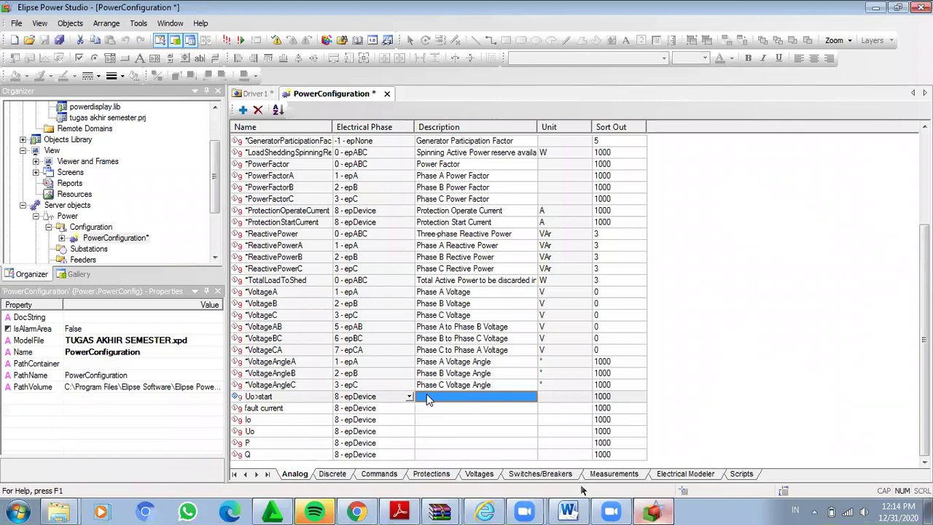
type("Te")
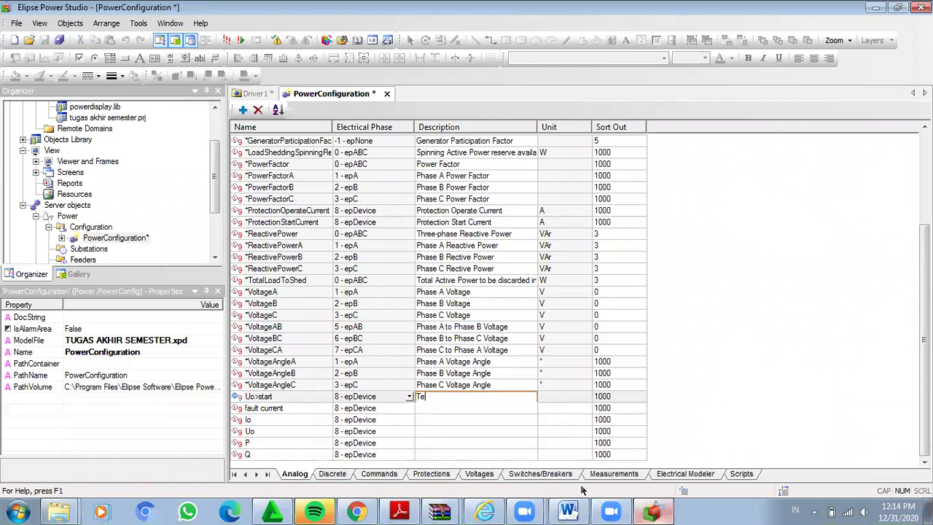
type("gangan")
key("Return")
type("ar")
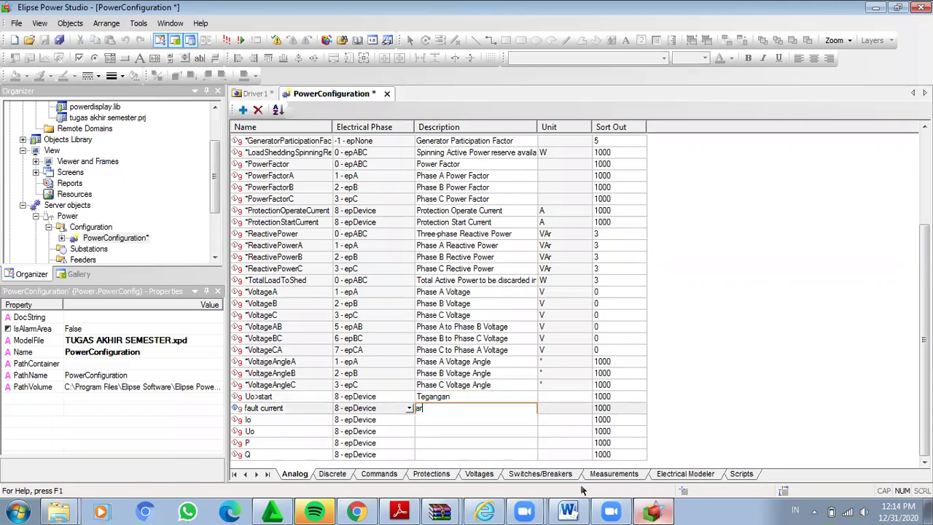
type("us gangguan i")
key("BackSpace")
key("BackSpace")
key("Return")
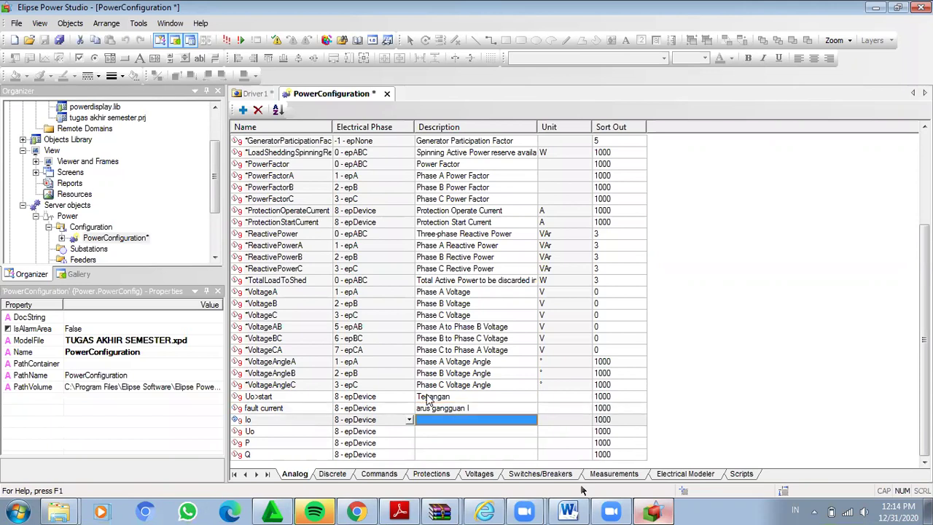
Enter the description arus urutan nol for Io and tegangan urutan nol for Uo
type("arus ")
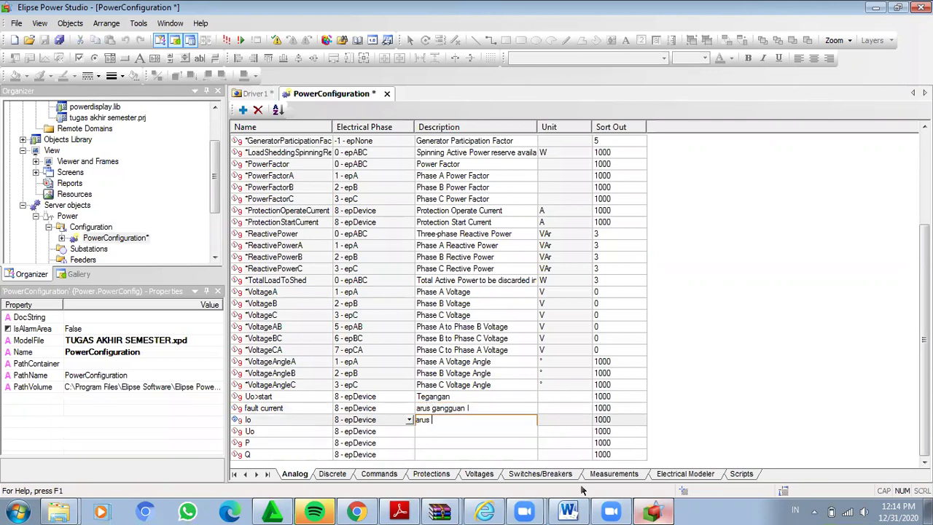
type("urutan nol")
key("Return")
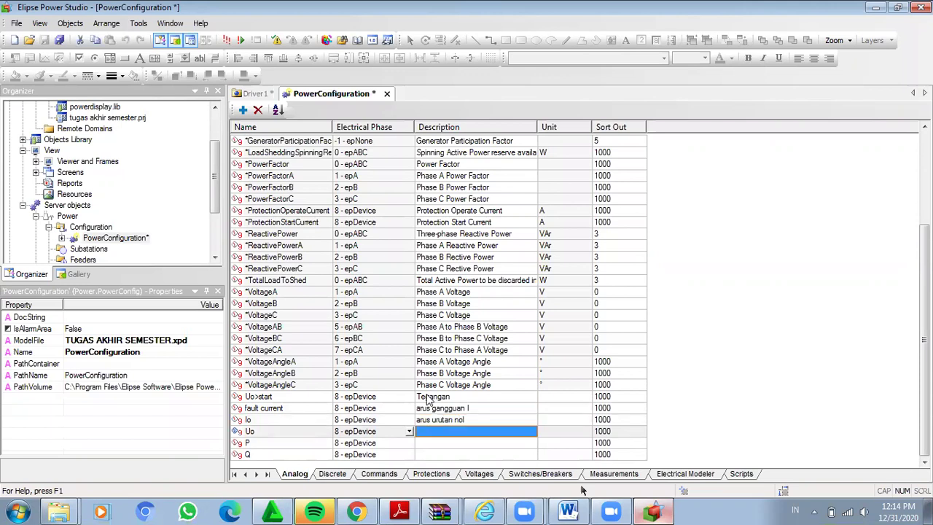
type("tegangan ")
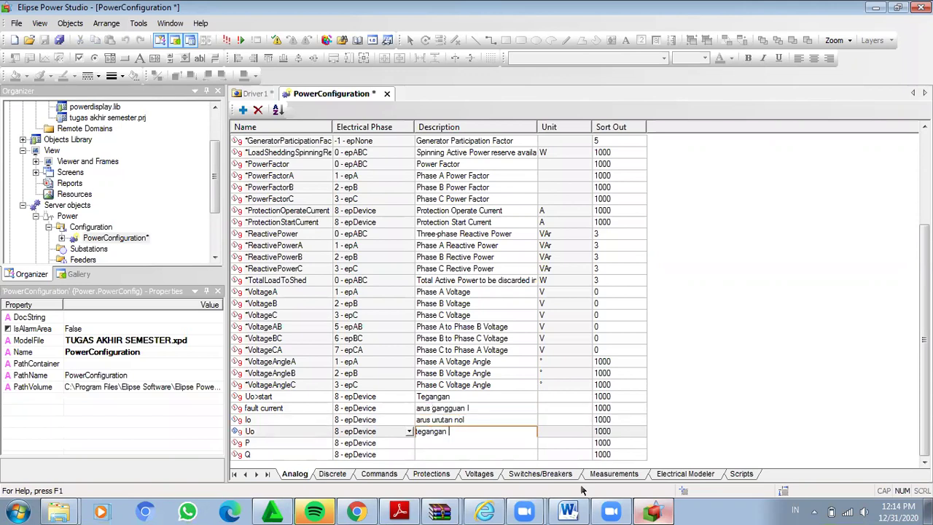
type("urutan no")
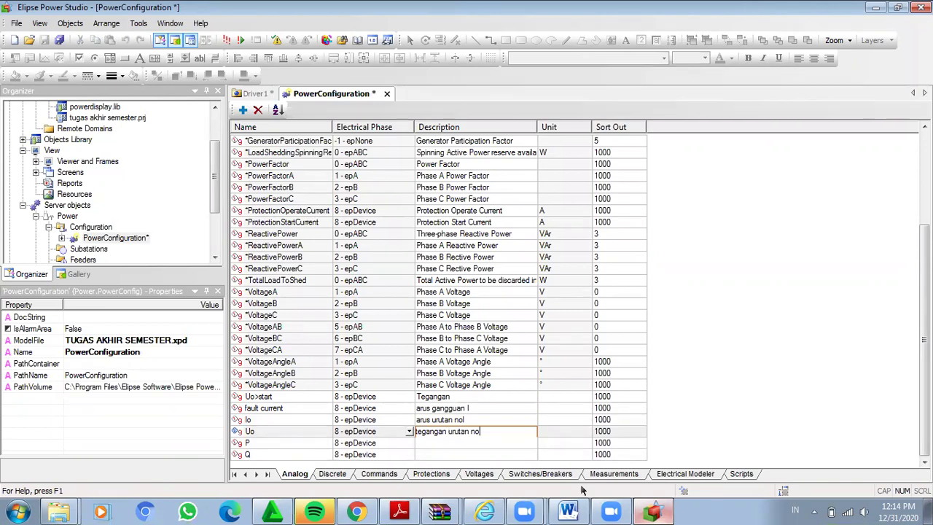
type("l")
key("Return")
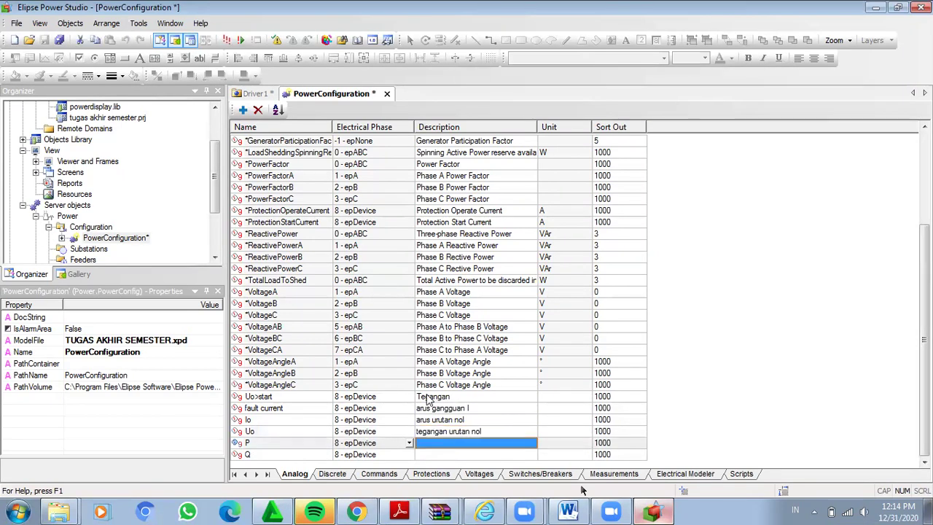
Enter the description Daya P for measurement P and Daya Q for measurement Q
type("Daya ")
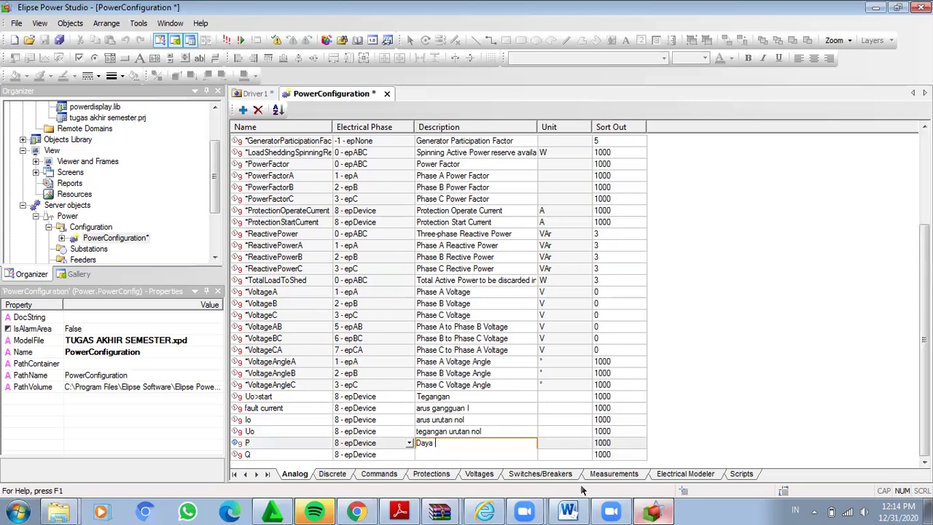
type("P")
key("Return")
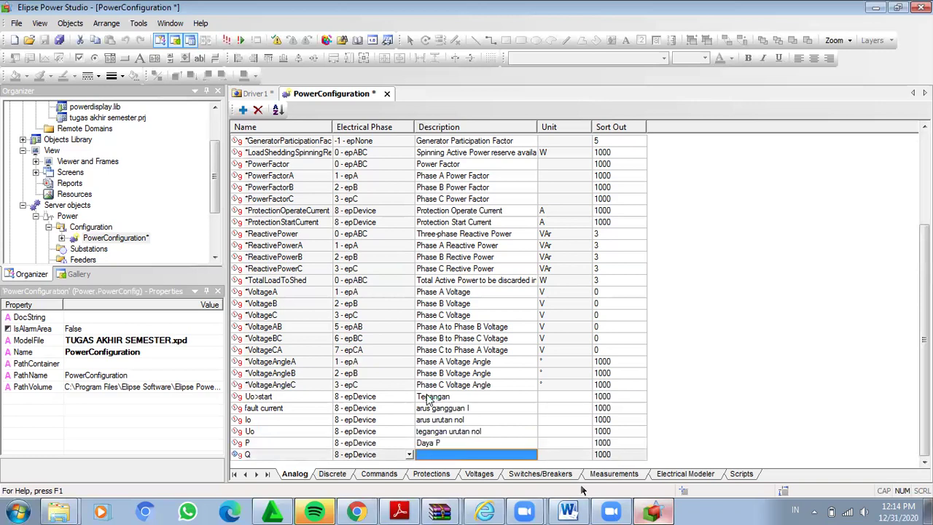
type("Daya")
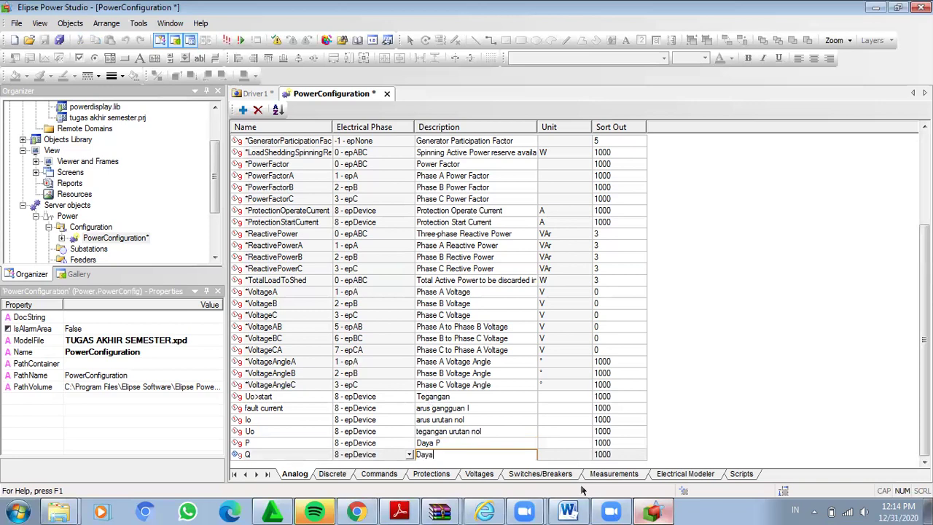
type(" Q")
key("Tab")
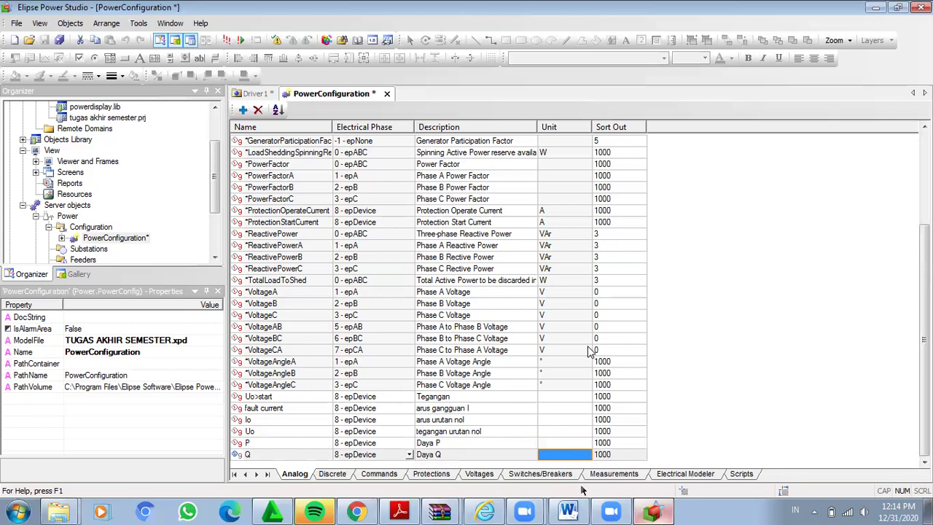
Set the units of the Q, P and Uo measurements to VAR, W and V respectively
type("VAR")
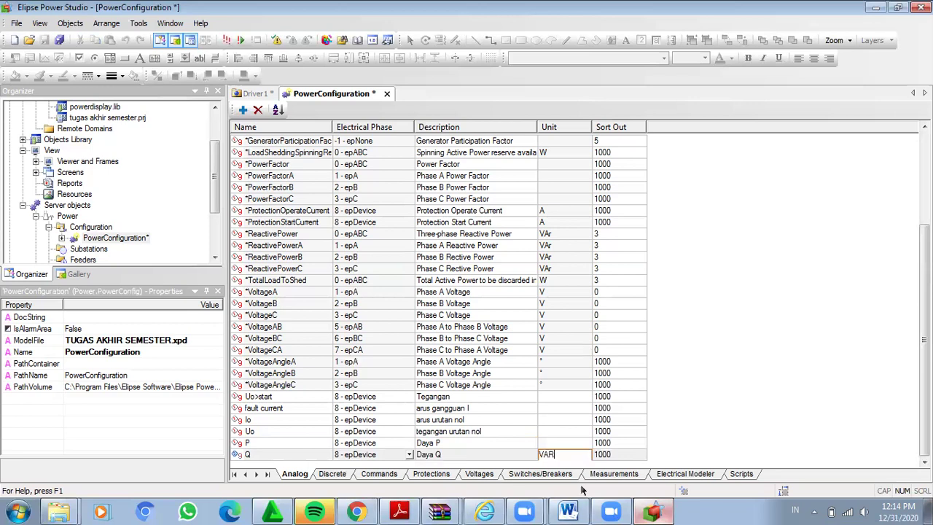
key("Up")
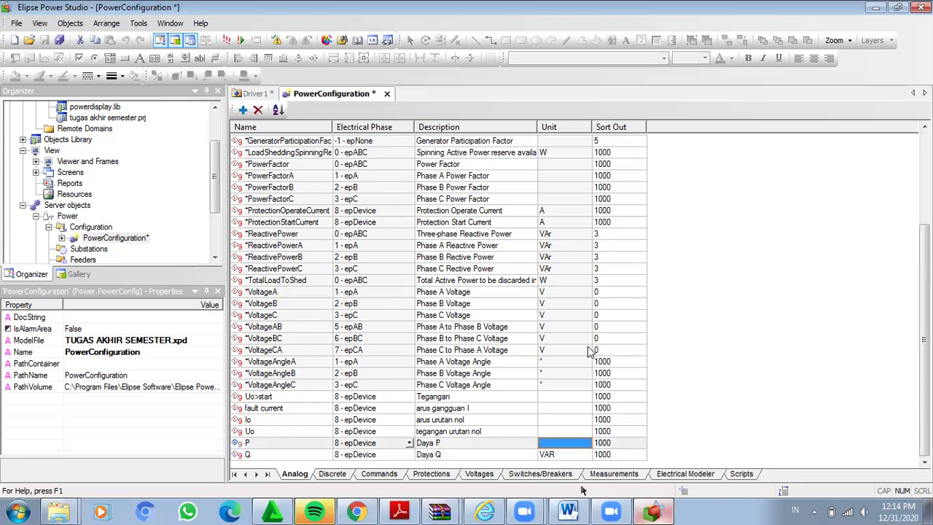
type("W")
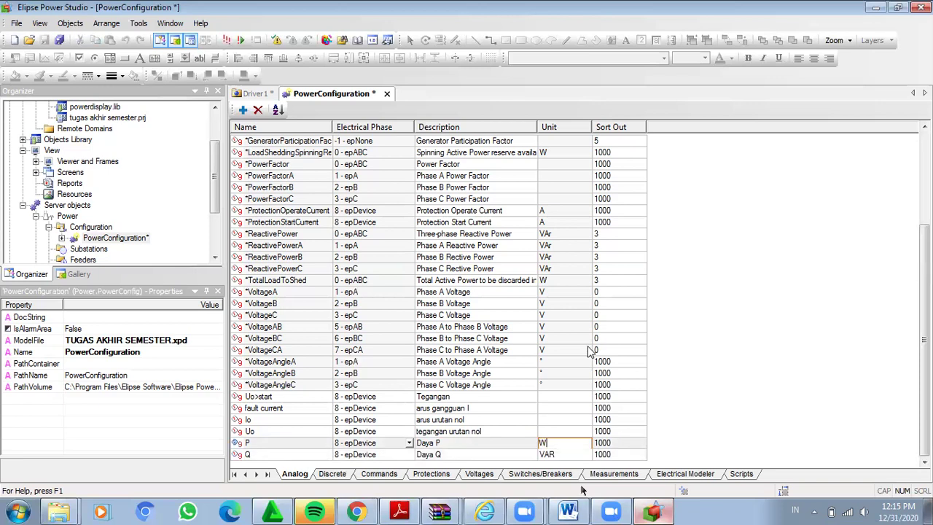
key("Up")
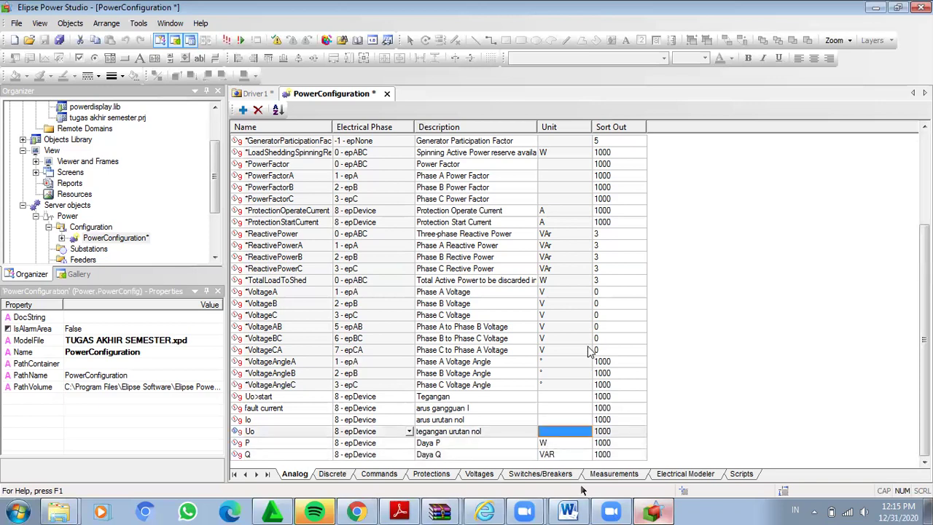
type("V")
key("Up")
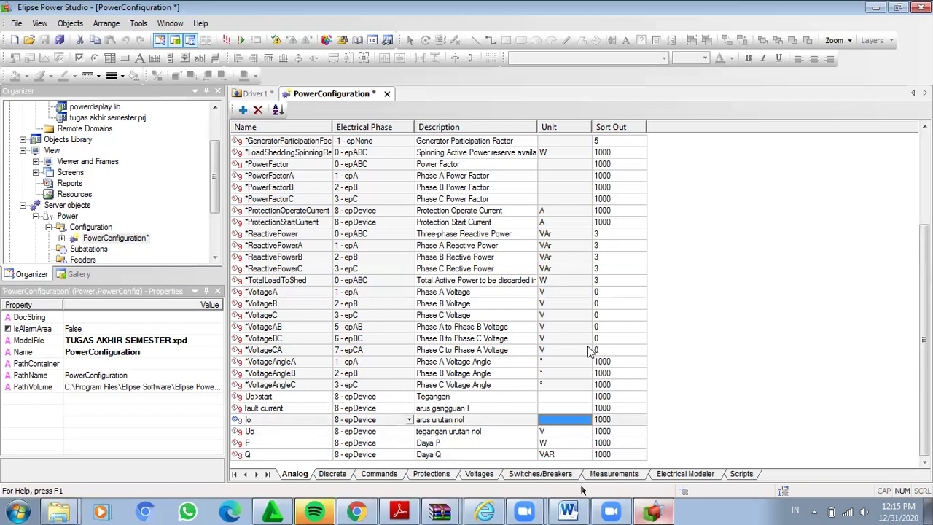
Set the unit of Io and fault current to A and the unit of Uo>start to V
type("A")
key("Up")
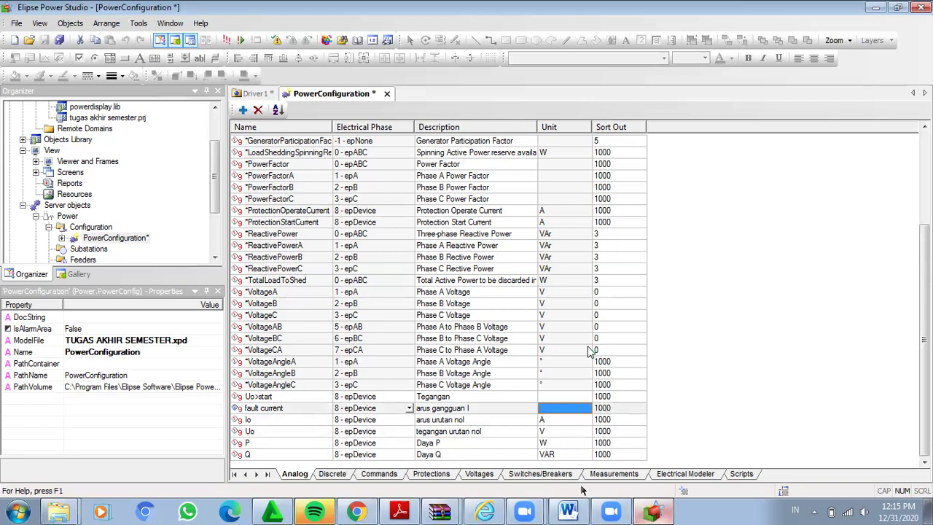
key("Down")
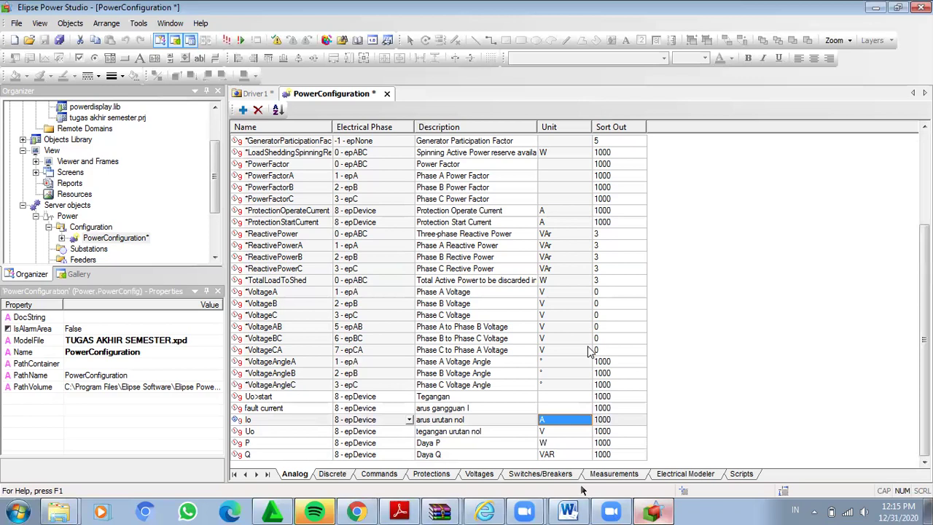
key("Up")
type("A")
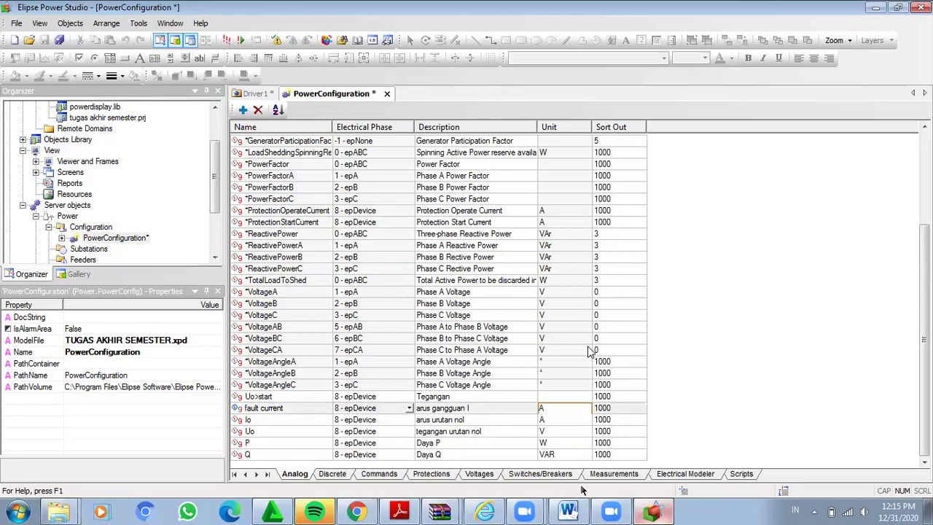
key("Up")
type("V")
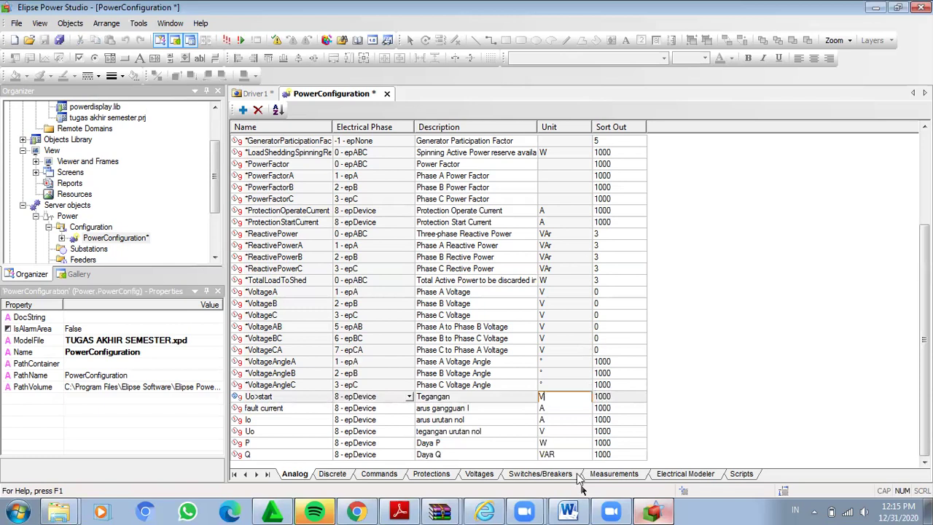
Switch to the Word guide and read instruction 4 on importing screen objects from the single line diagram
left_click(572, 511)
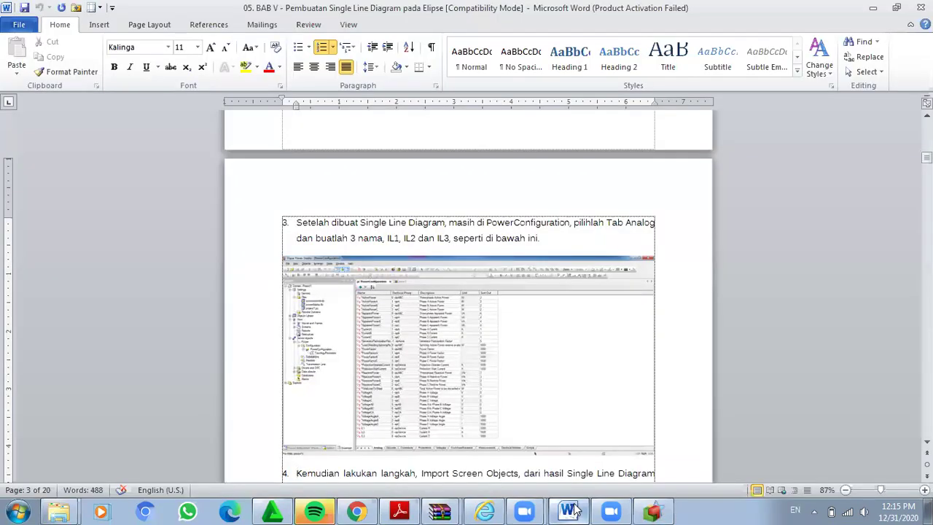
key("ctrl+v")
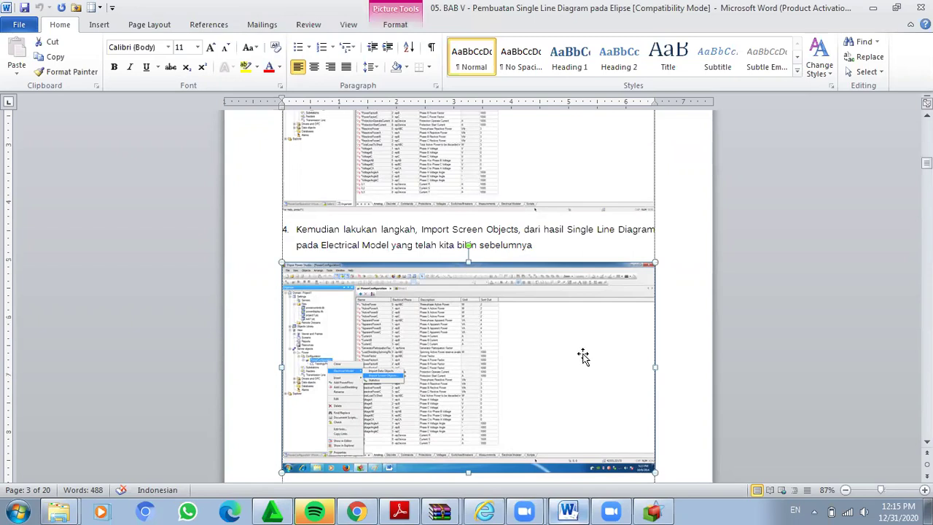
Switch to Elipse Power Studio, start importing screen objects from PowerConfiguration's electrical model, and select substation Sub1 as the source
left_click(655, 510)
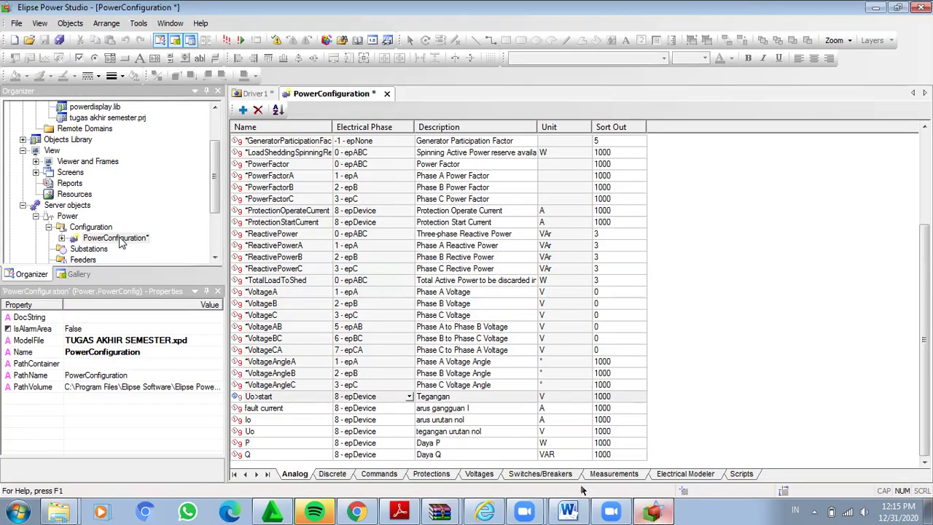
right_click(121, 239)
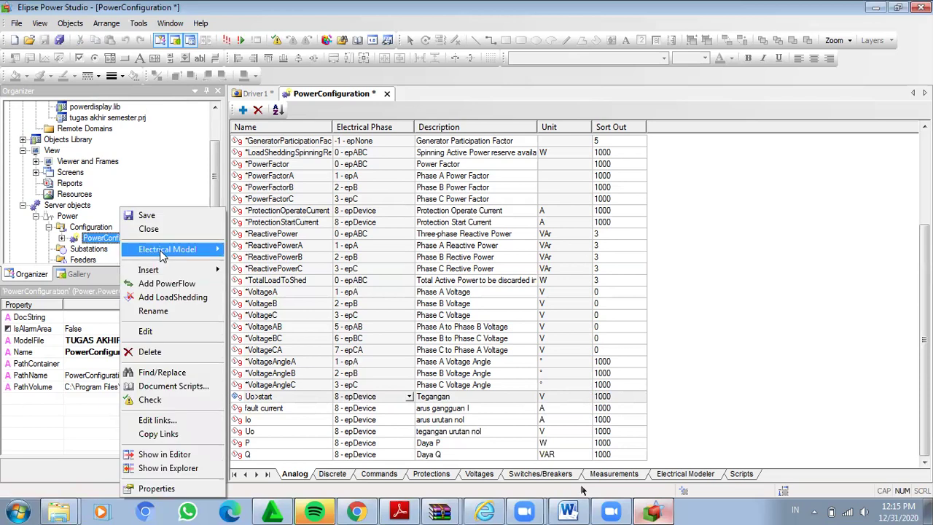
mouse_move(195, 257)
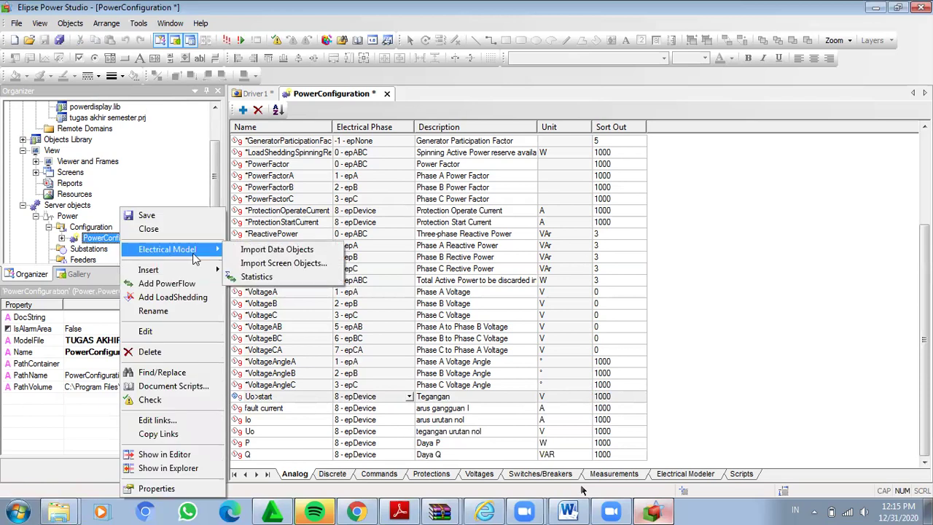
left_click(248, 265)
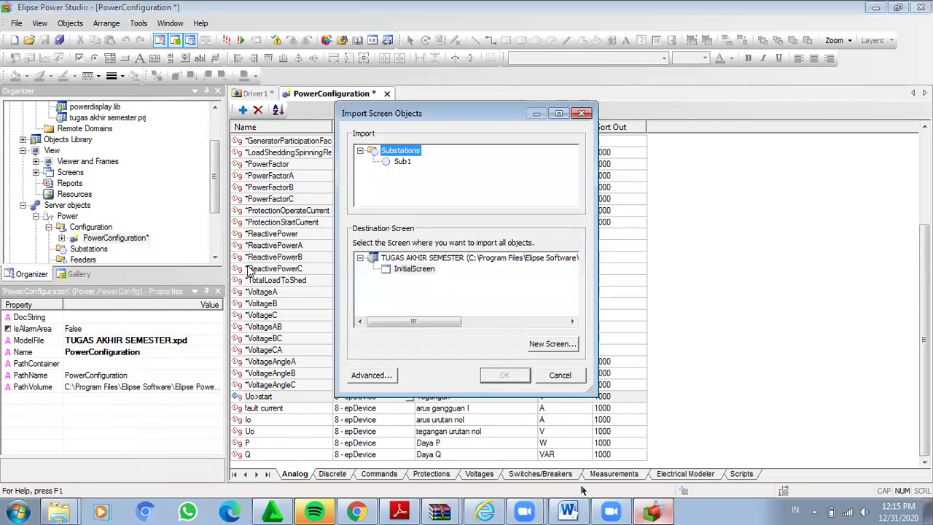
left_click(403, 164)
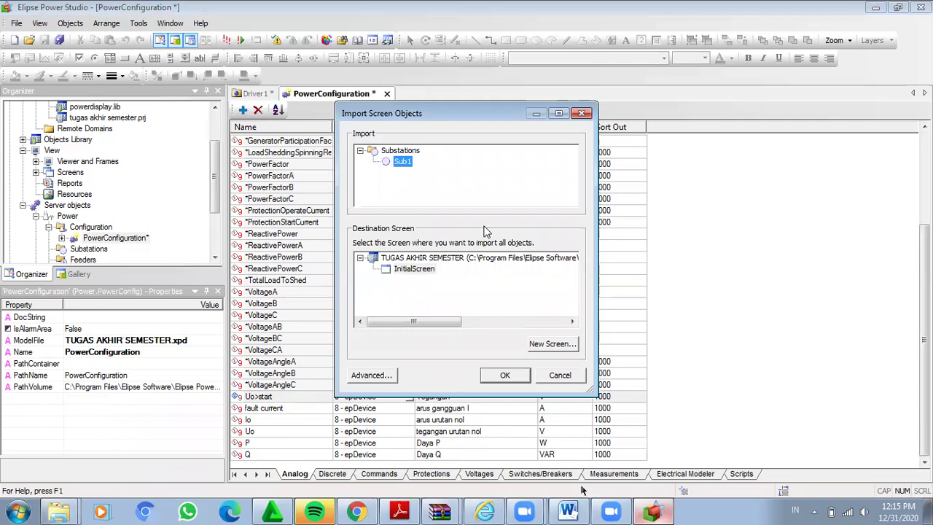
Create a new 1366 by 706 pixel destination screen in the TUGAS AKHIR SEMESTER project, assigned to the Viewer.[_top] splitter
left_click(551, 349)
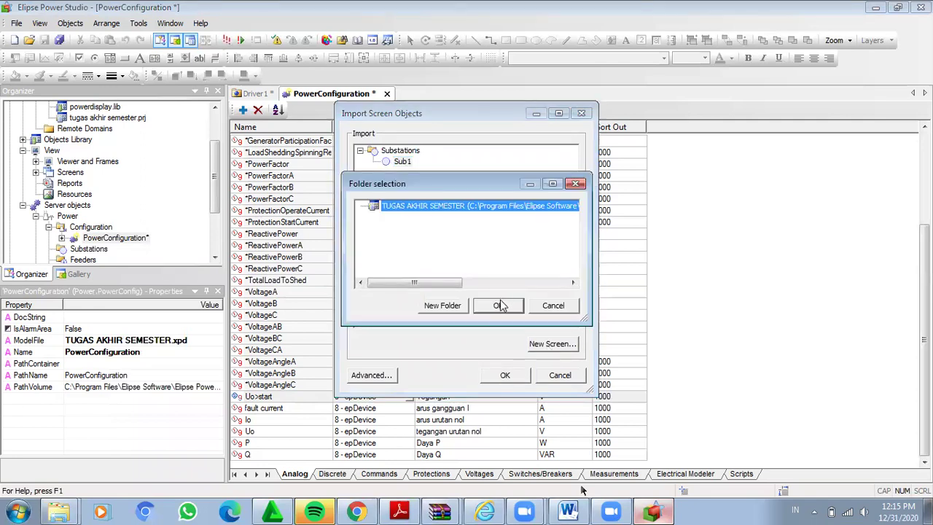
left_click(498, 306)
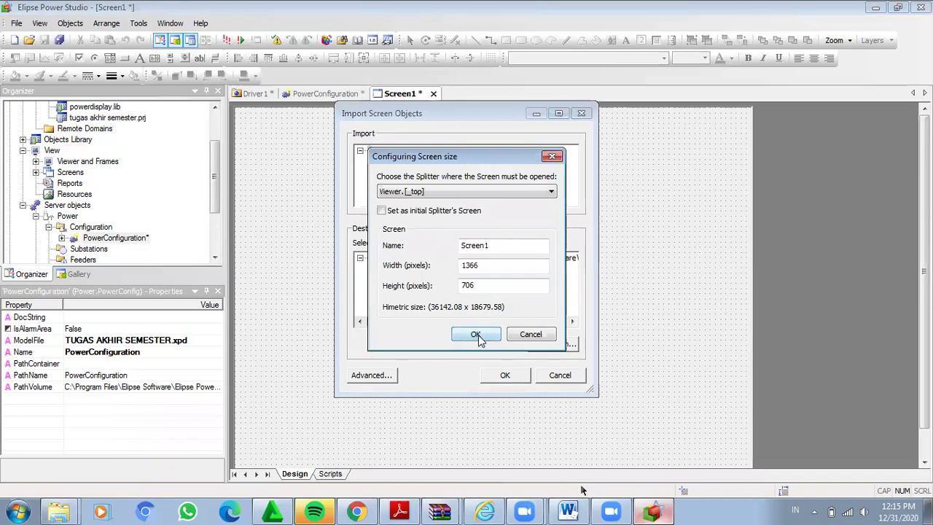
left_click(477, 335)
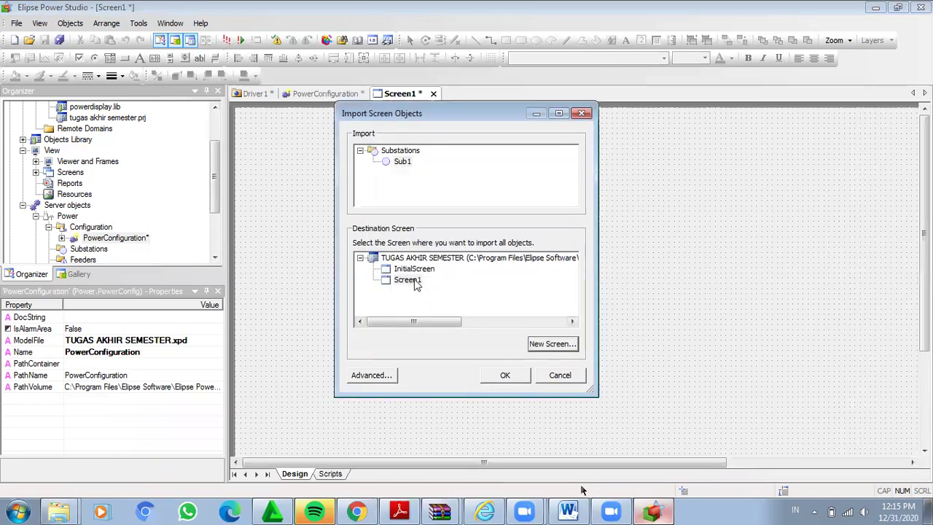
Import the Sub1 objects into Screen1, creating a new project for each new object
left_click(412, 282)
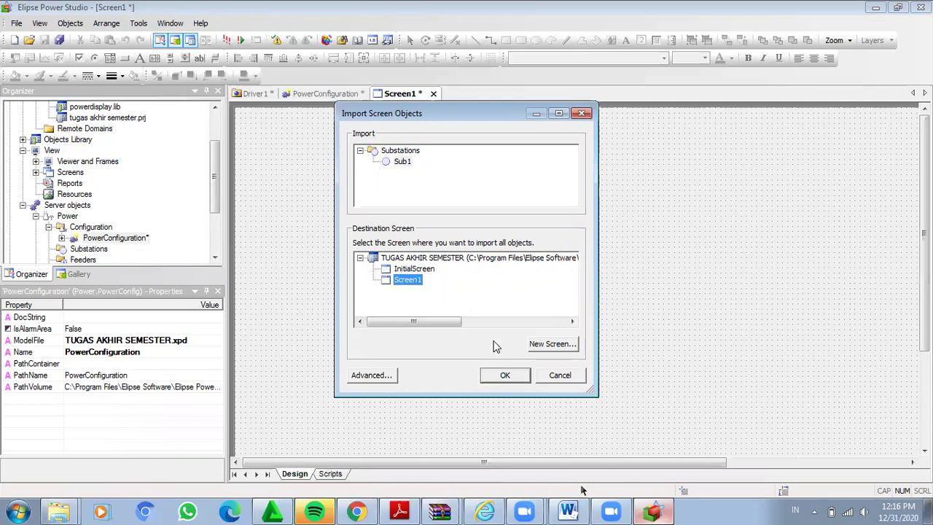
left_click(505, 376)
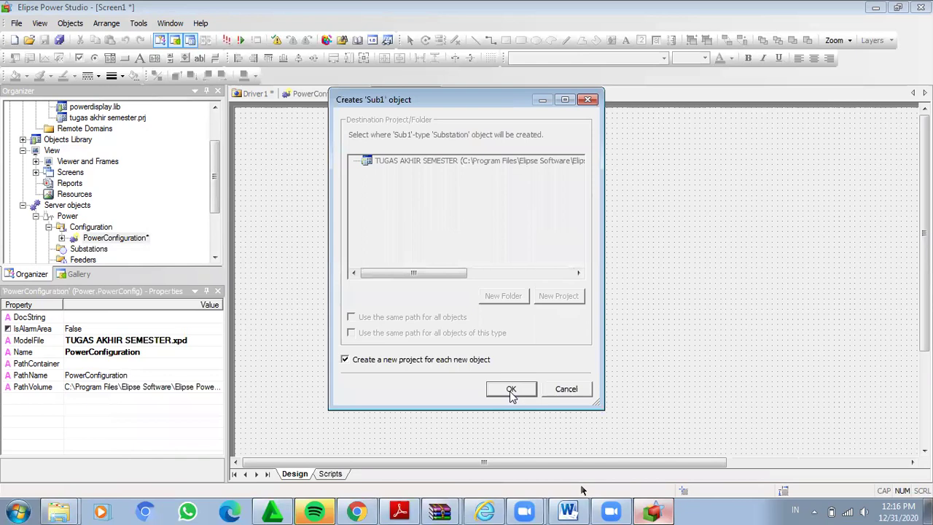
left_click(511, 389)
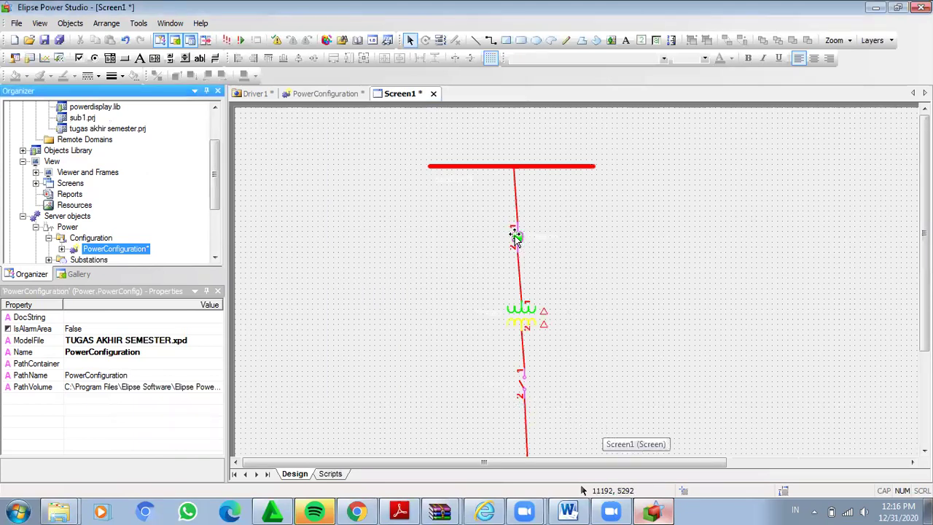
Move the breaker, transformer, switch and load into one straight vertical line below the busbar's connection point on Screen1
left_click_drag(514, 237, 516, 210)
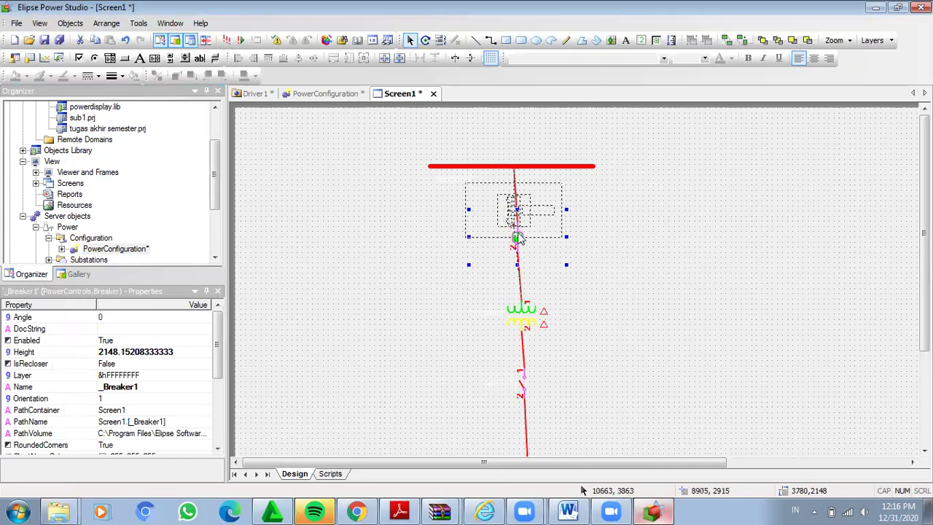
left_click_drag(522, 312, 515, 277)
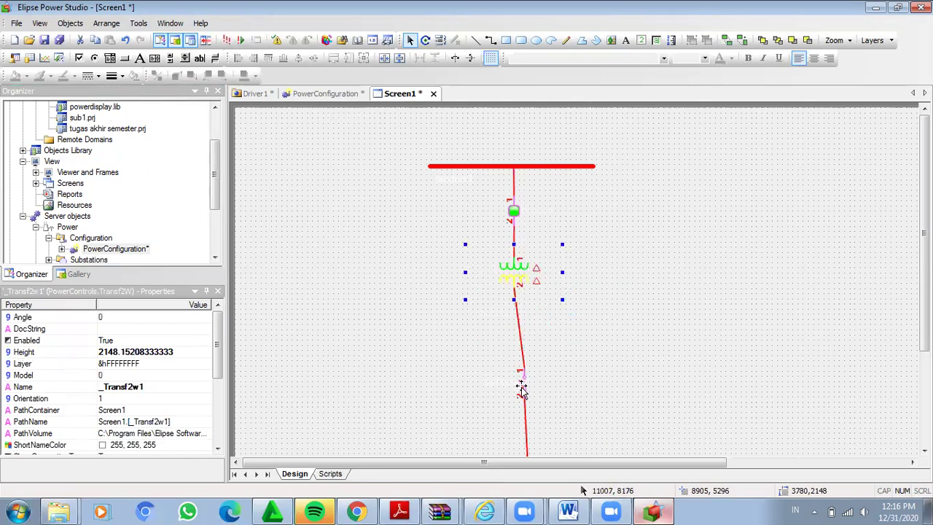
left_click_drag(521, 357, 515, 312)
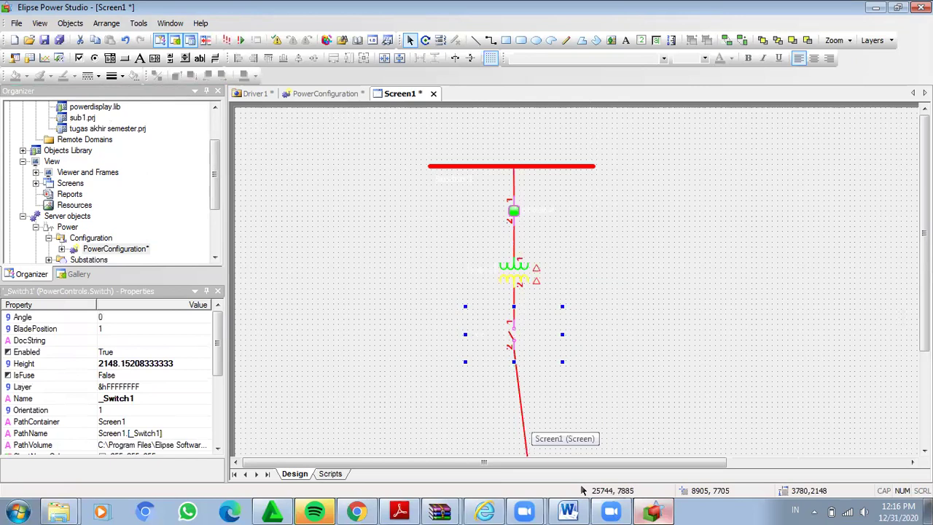
scroll(583, 491, "down", 2)
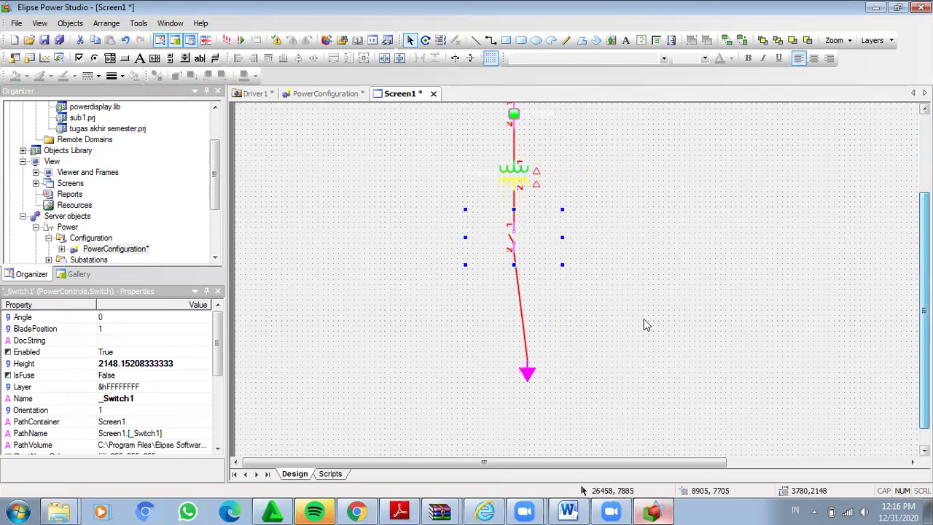
scroll(644, 325, "down", 1)
left_click(527, 341)
left_click_drag(515, 291, 514, 269)
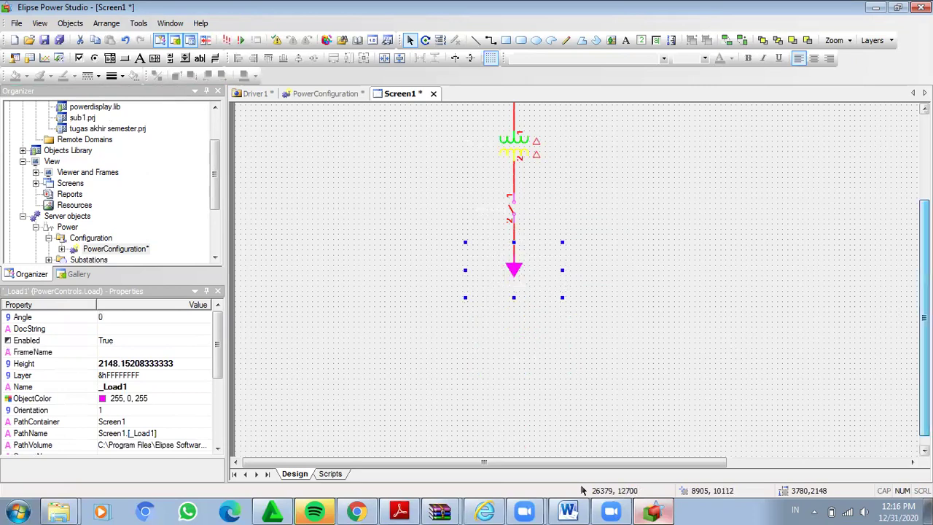
scroll(584, 490, "up", 4)
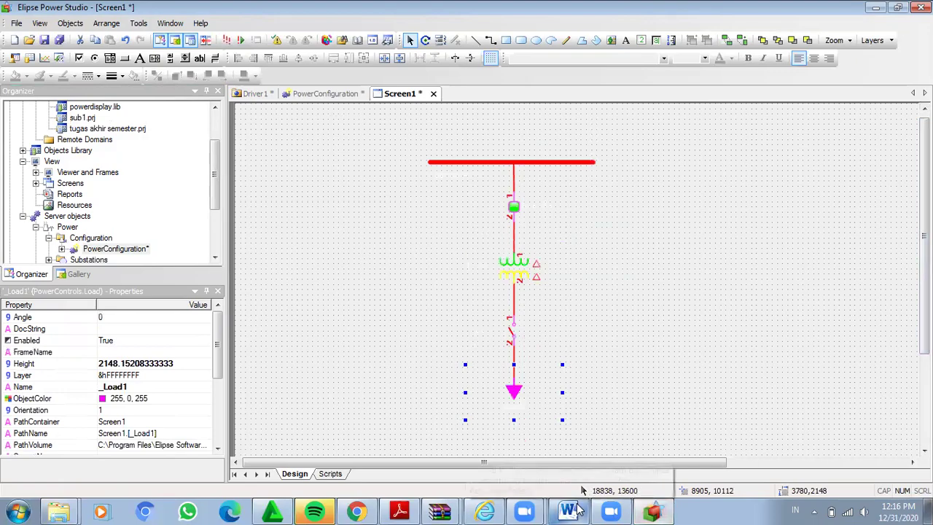
Switch to the Word guide and read instructions 5 to 10 on importing Sub1 and changing the screen's background
left_click(576, 508)
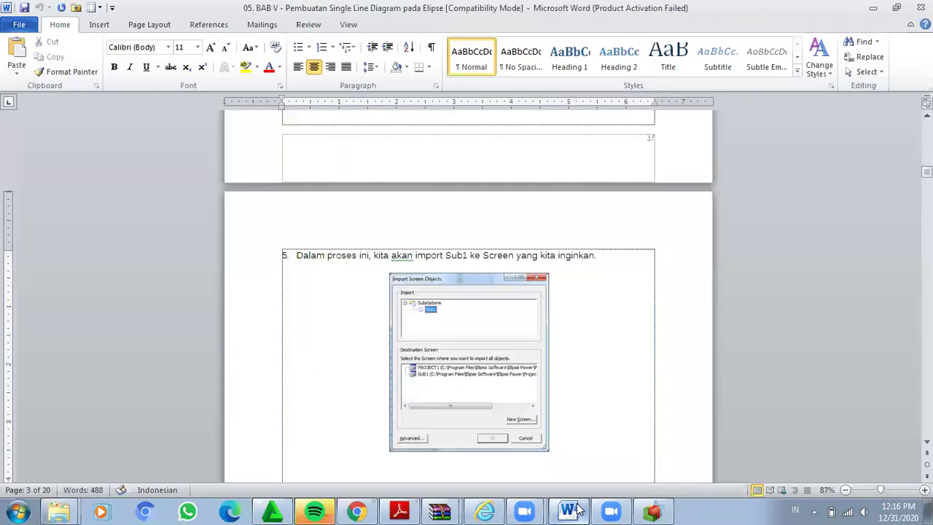
scroll(576, 508, "down", 3)
key("Down")
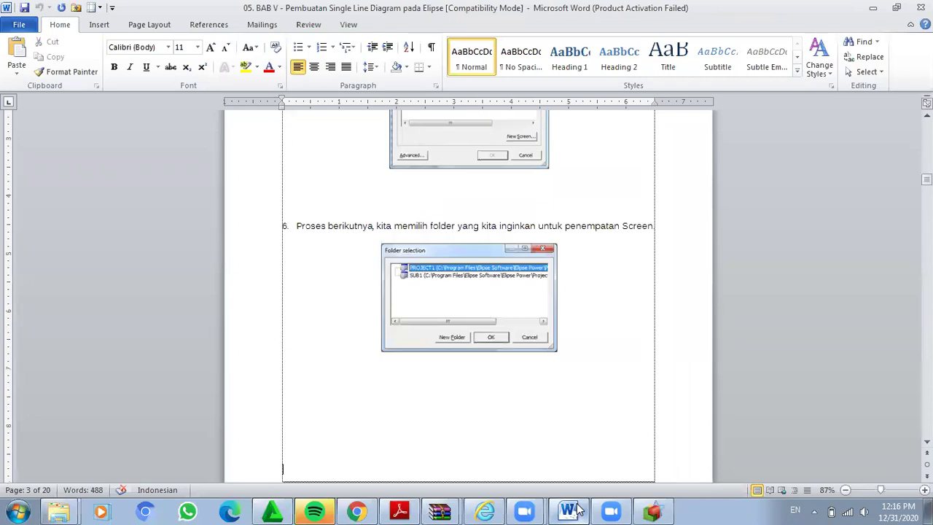
key("Page_Down")
key("Page_Down")
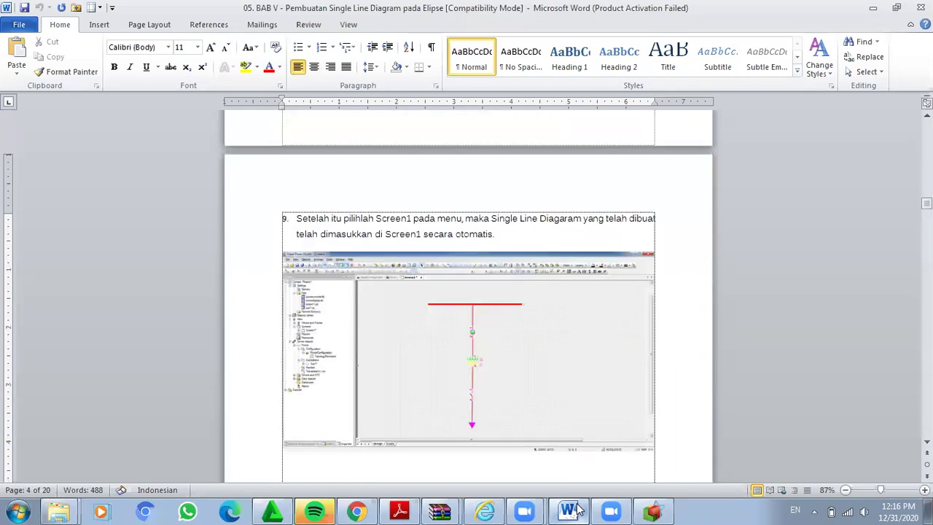
key("Down")
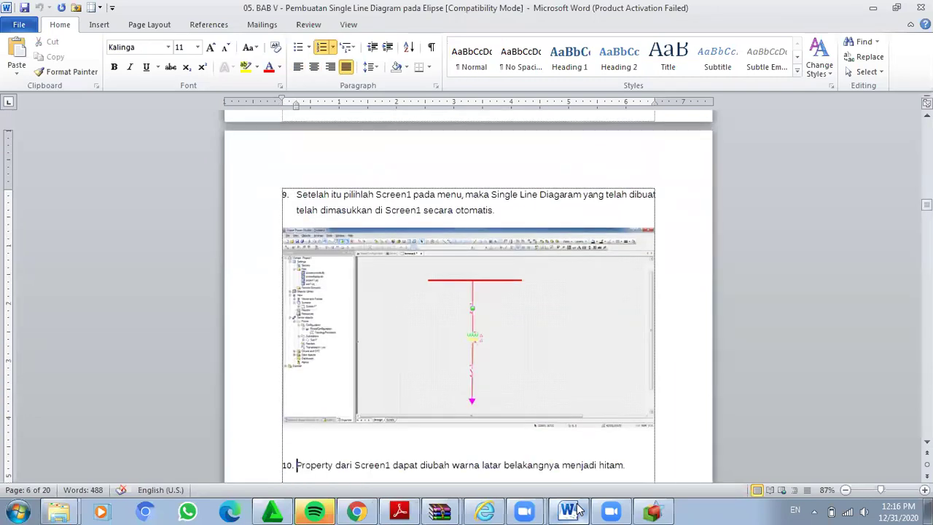
key("Down")
key("shift+Right")
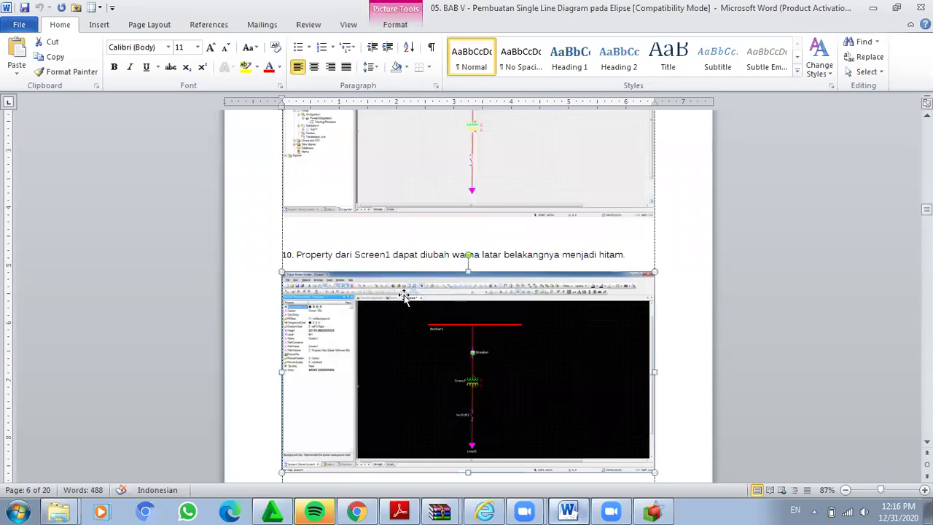
Switch back to Elipse Power Studio and set Screen1's background color to black
left_click(666, 509)
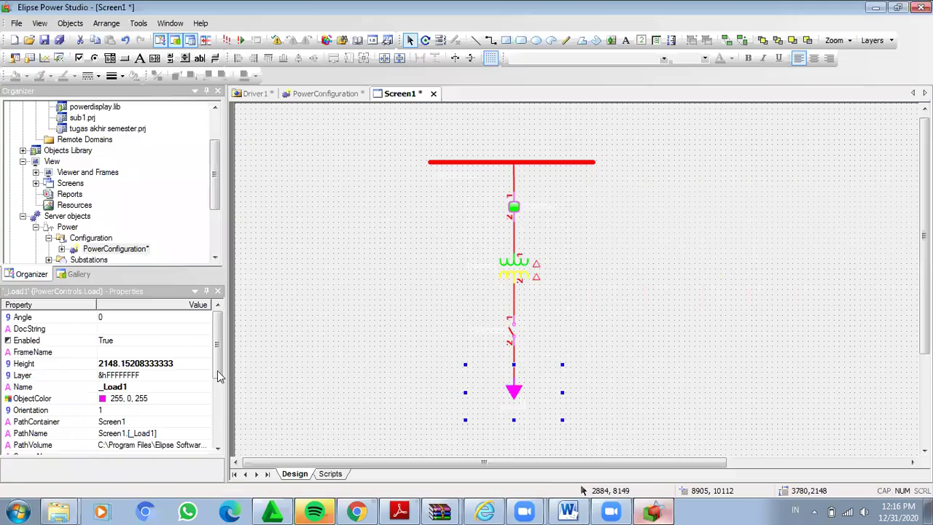
left_click(354, 318)
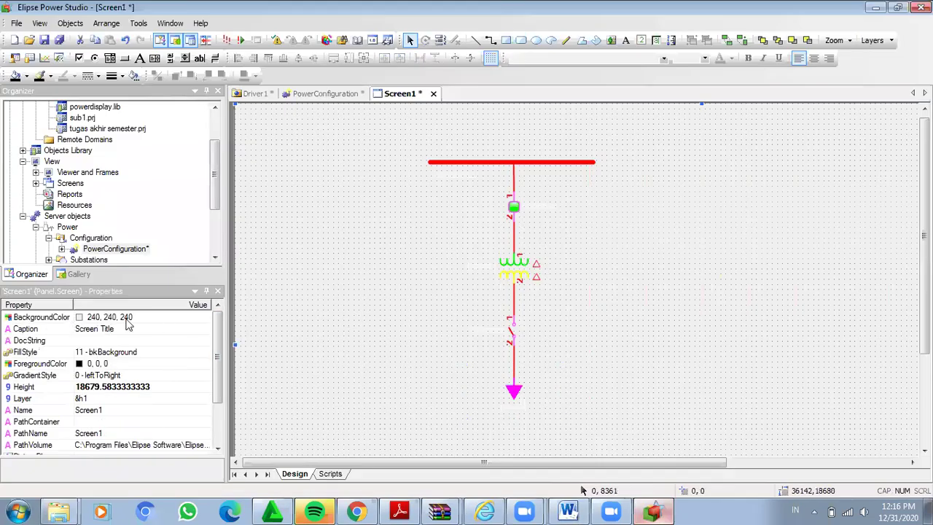
left_click(203, 319)
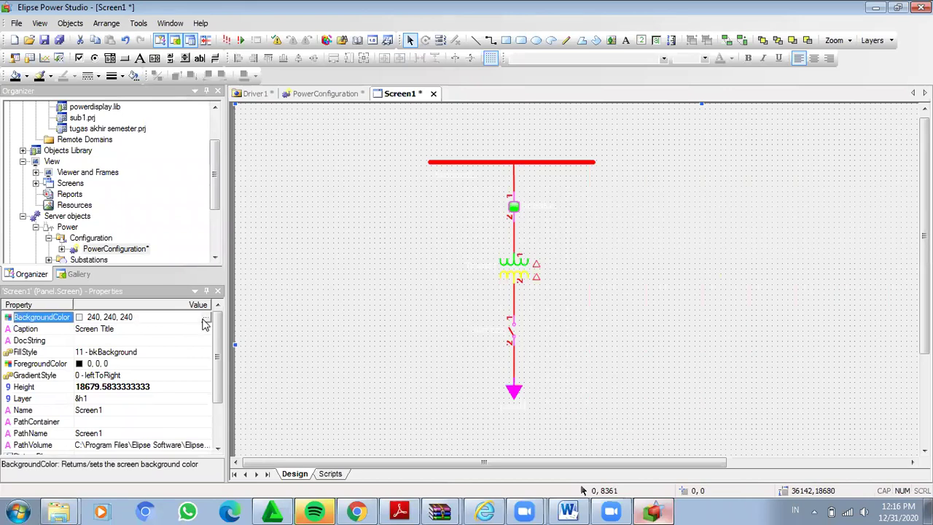
left_click(205, 320)
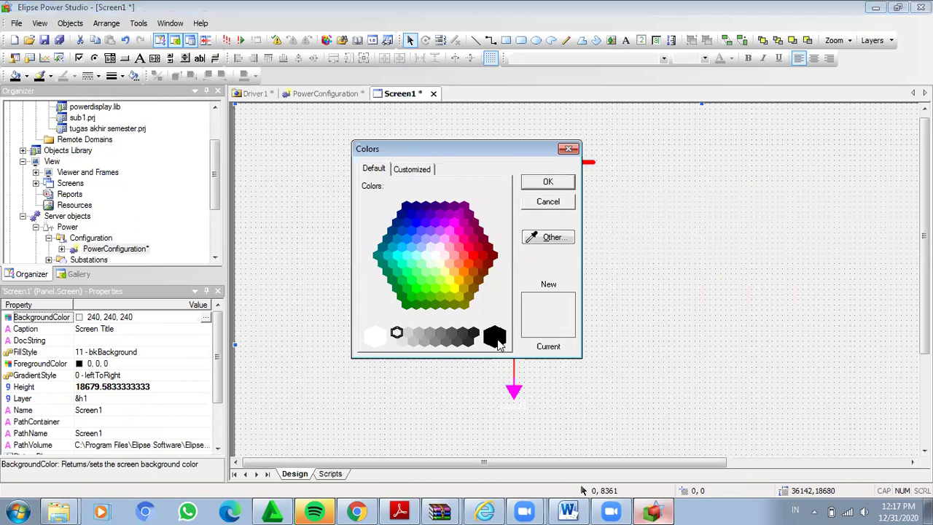
left_click(498, 342)
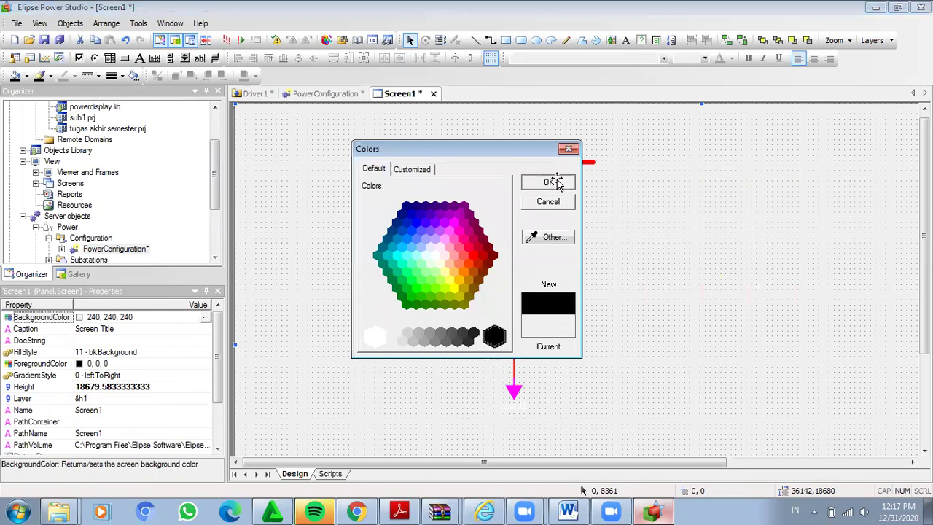
left_click(552, 183)
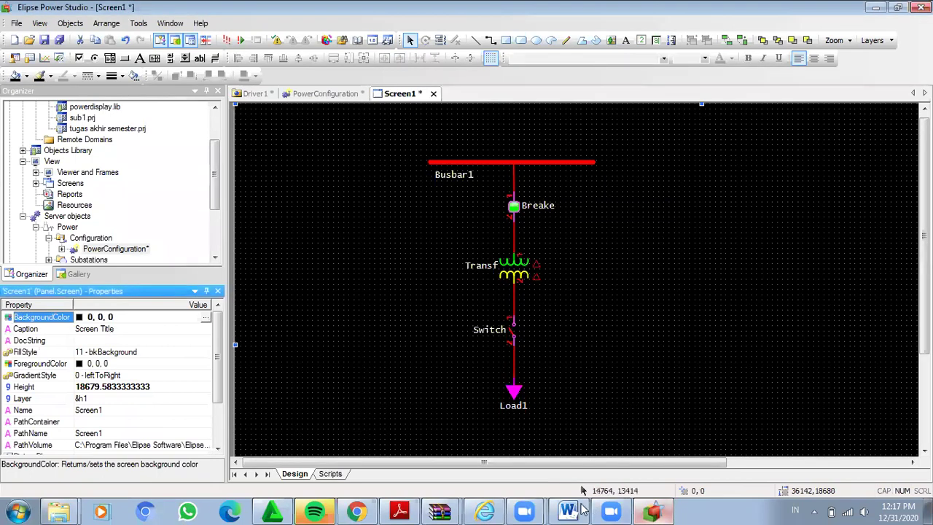
Check instruction 11 in the Word guide and open substation Sub1 in Elipse Power Studio to list its components
left_click(581, 508)
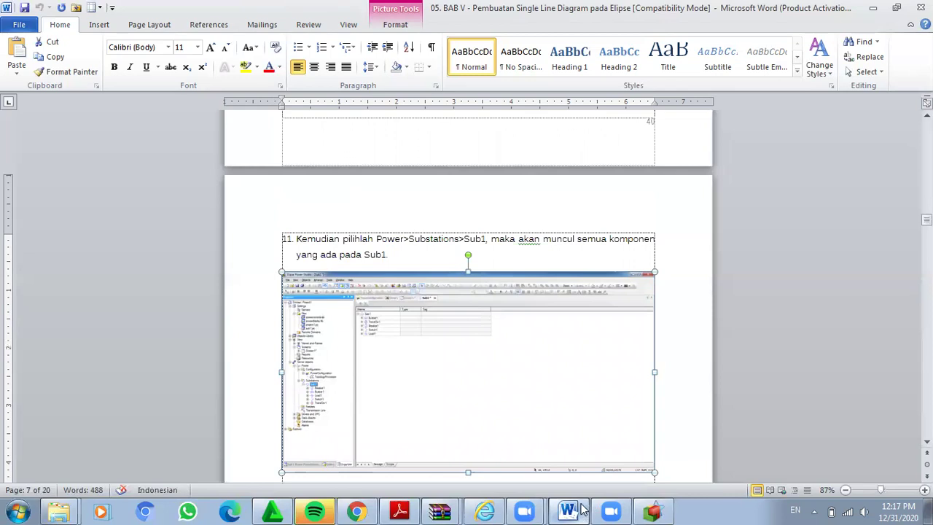
left_click(662, 509)
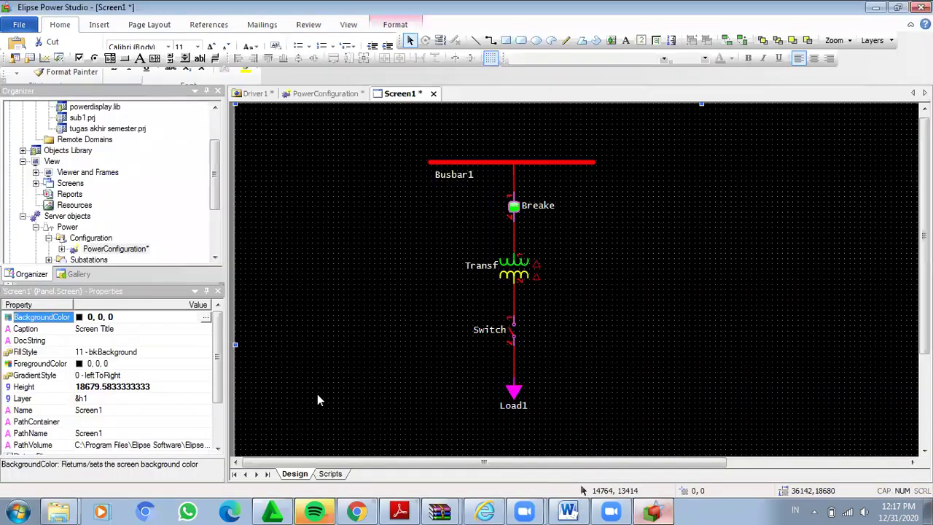
left_click(216, 261)
scroll(71, 243, "down", 1)
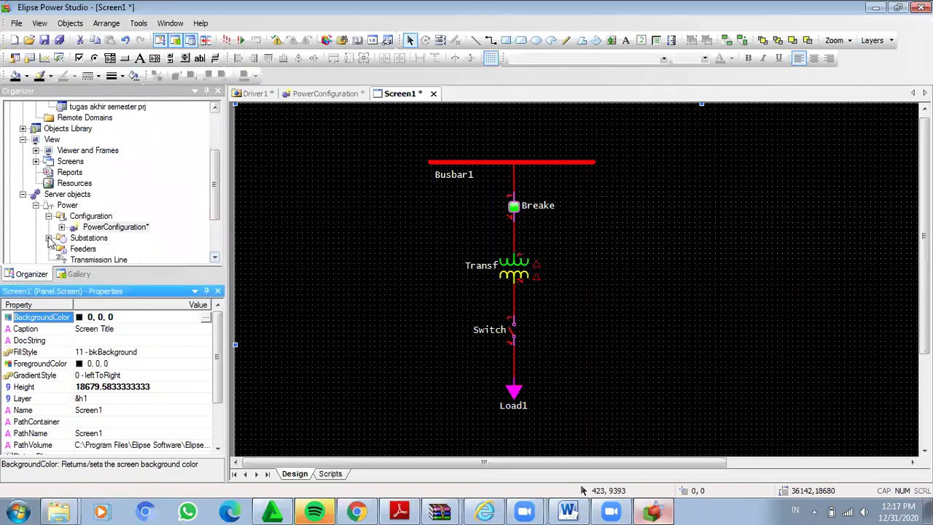
left_click(48, 237)
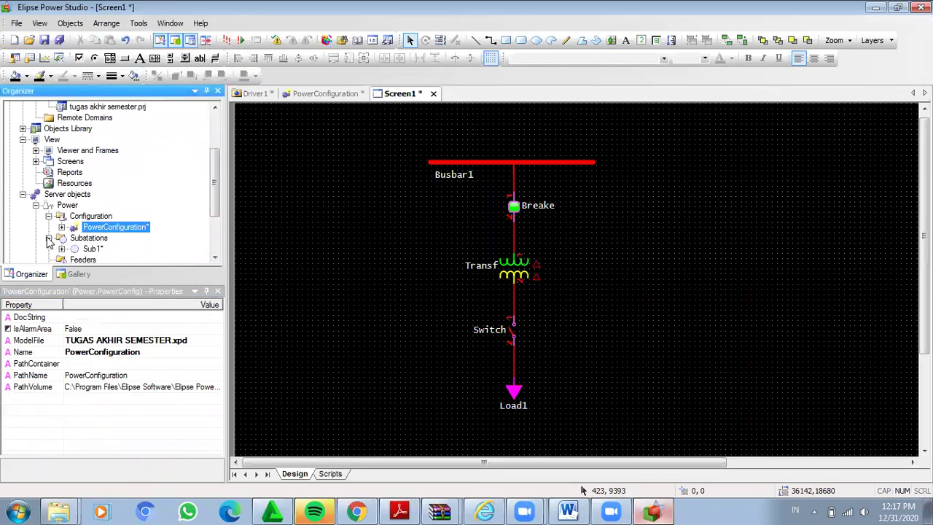
left_click(91, 249)
double_click(90, 250)
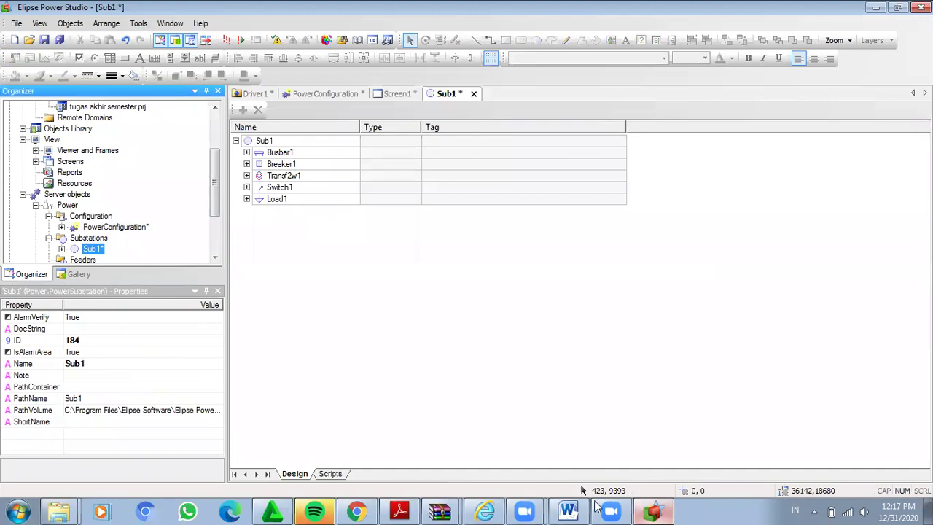
Read instruction 12 in the Word guide on adding analog measurements to Breaker1, and return to Elipse Power Studio
left_click(569, 511)
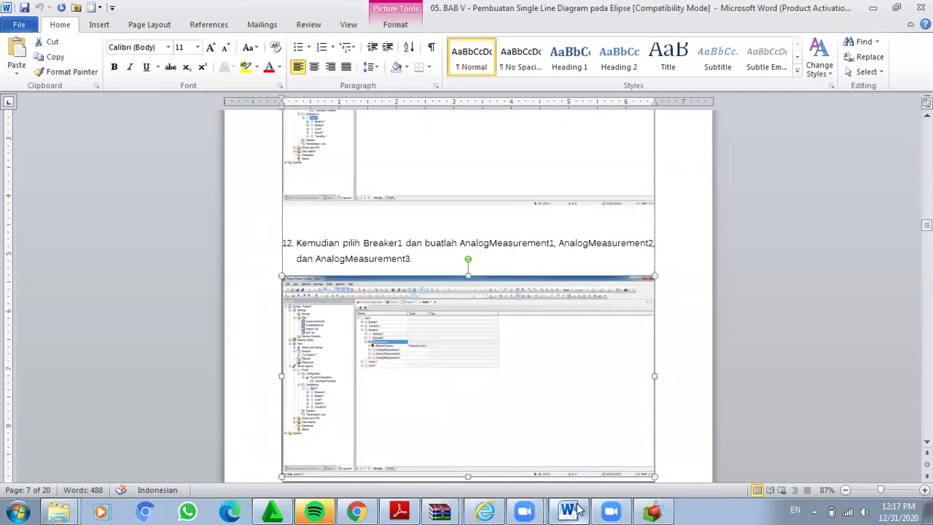
left_click(655, 510)
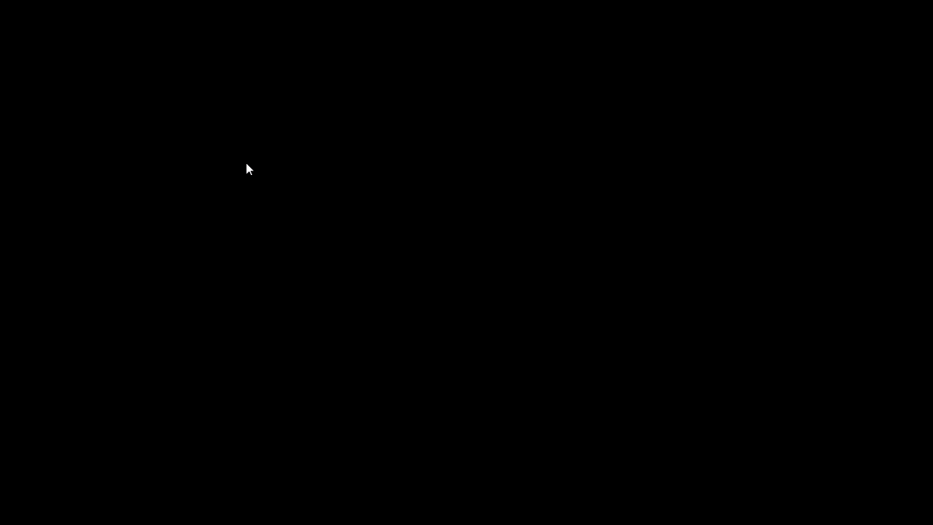
Add six analog measurements to the Measurements group of Breaker1 in Sub1
left_click(281, 164)
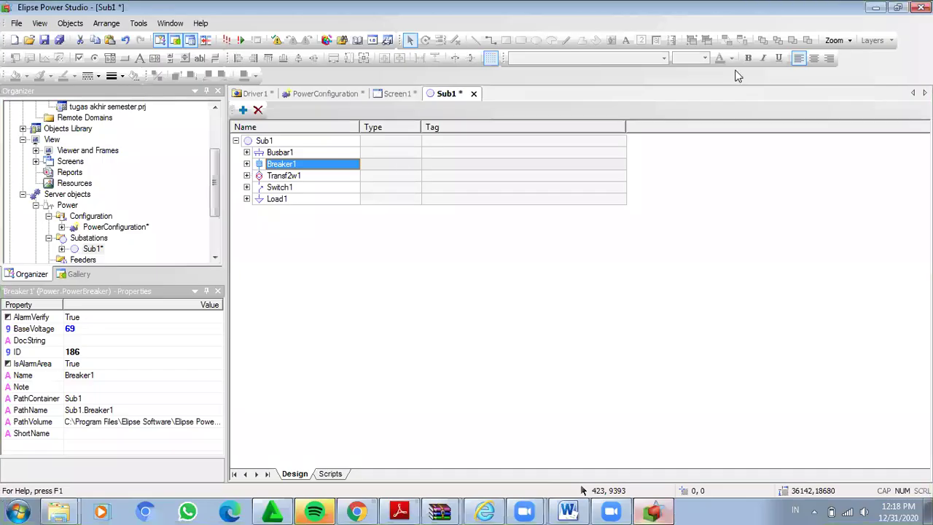
left_click(246, 164)
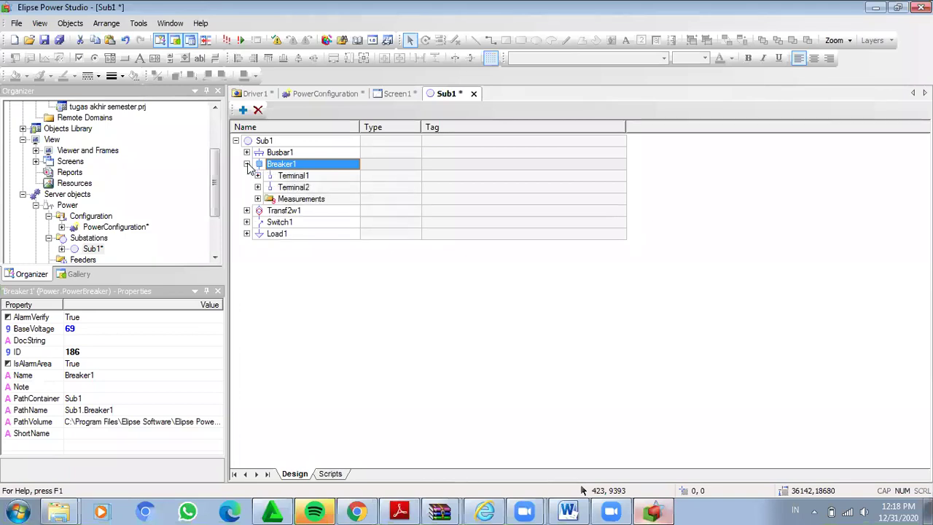
left_click(258, 199)
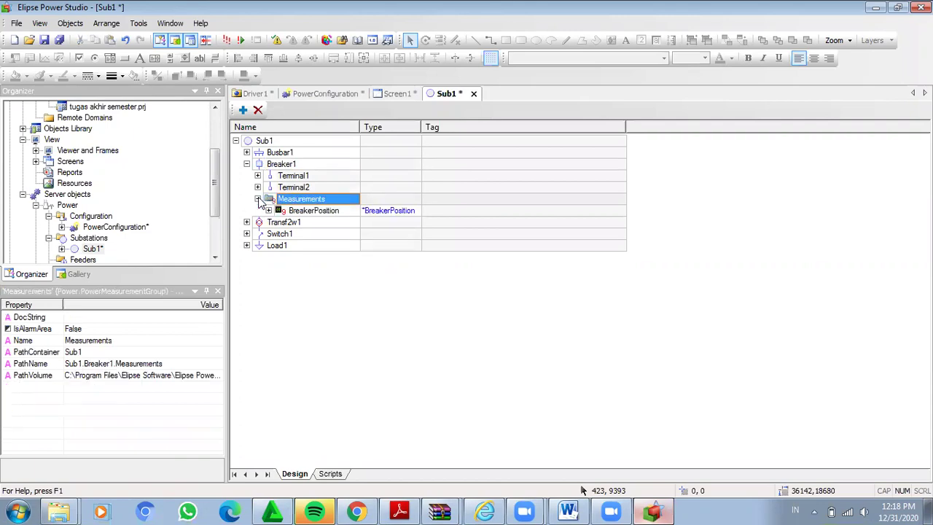
left_click(243, 111)
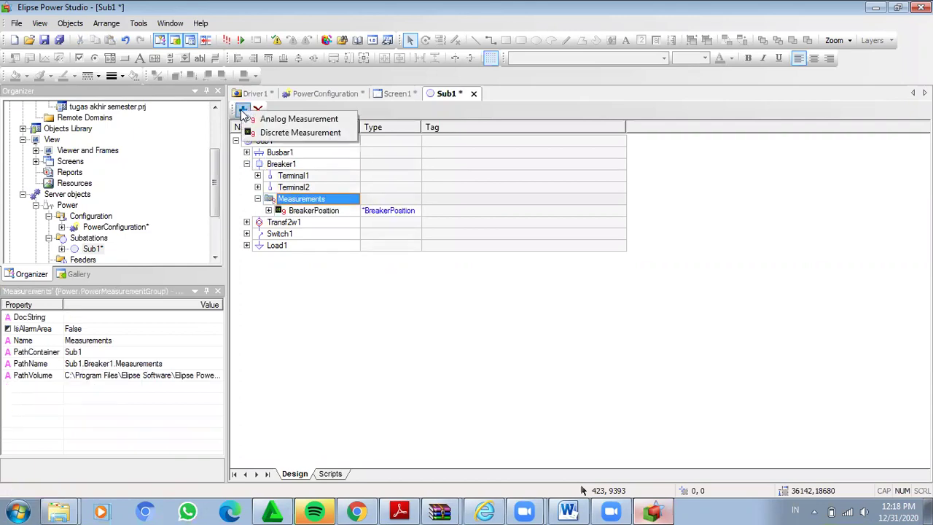
left_click(296, 121)
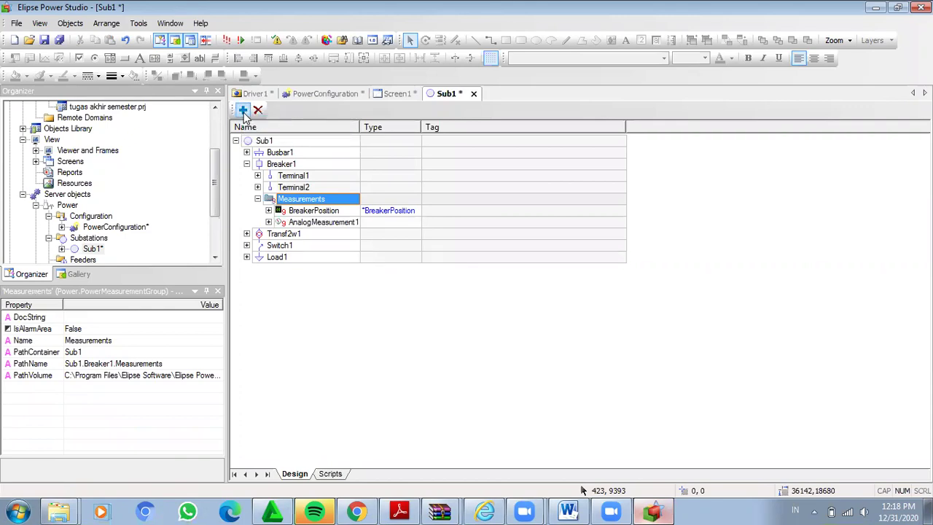
left_click(243, 110)
left_click(267, 121)
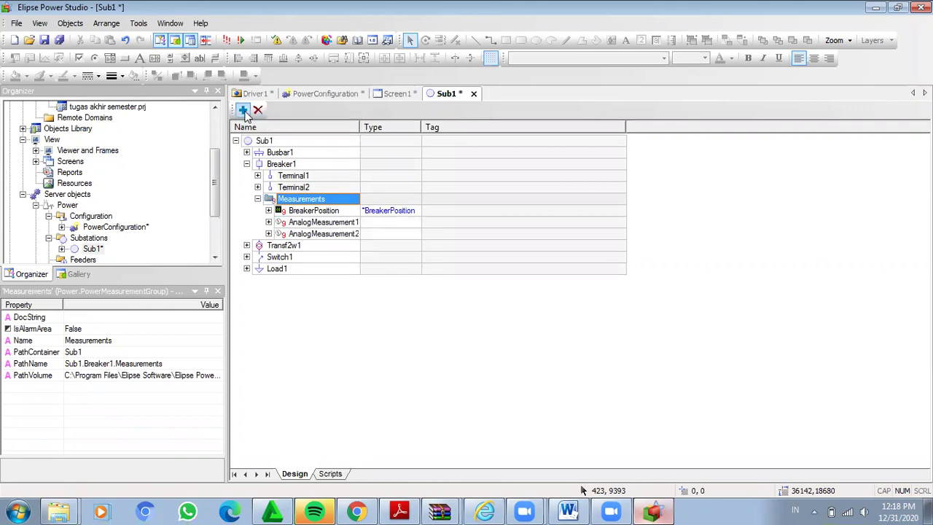
left_click(243, 110)
left_click(286, 121)
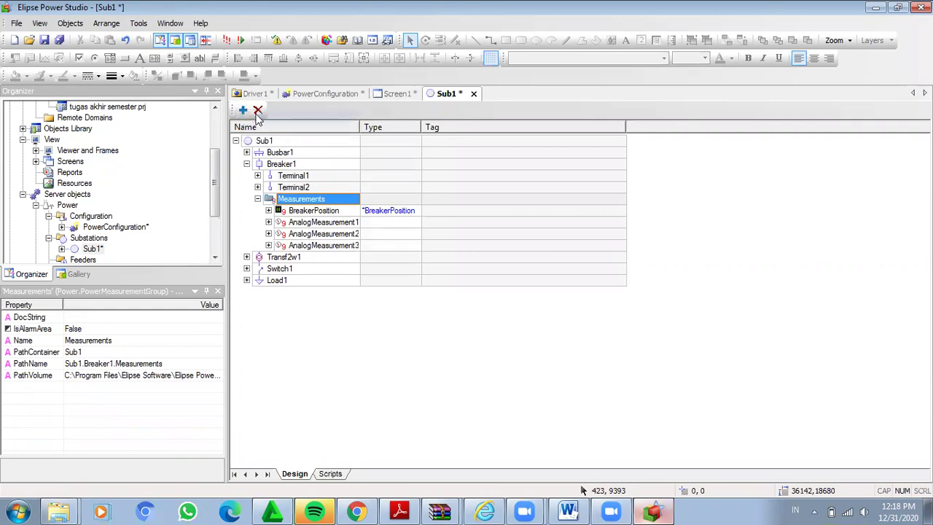
left_click(243, 111)
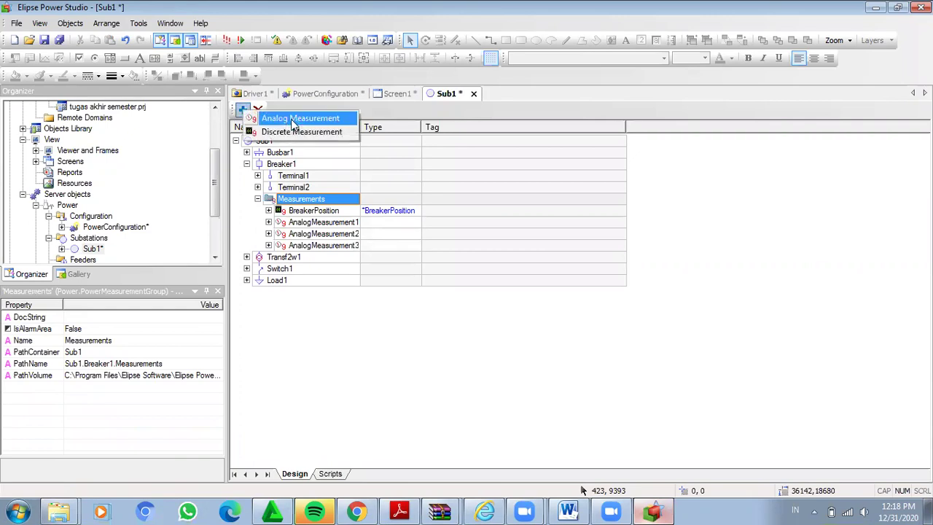
left_click(294, 123)
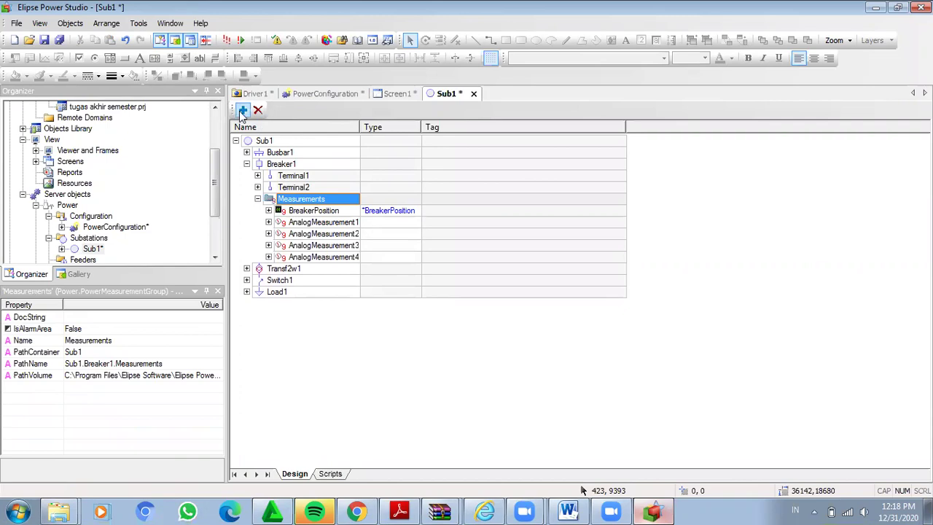
left_click(243, 110)
left_click(274, 123)
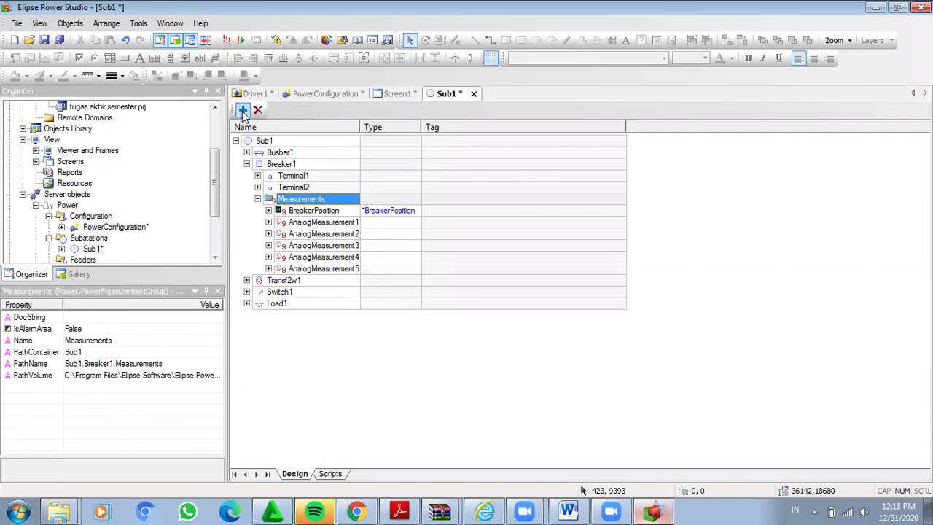
left_click(243, 110)
left_click(274, 123)
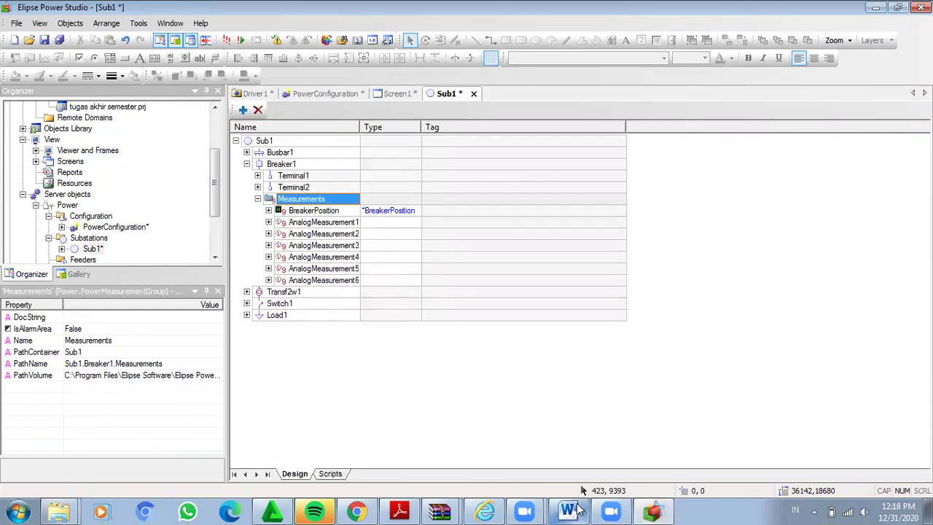
Read instruction 13 in the Word guide on choosing the type of AnalogMeasurement1, and return to Elipse Power Studio
left_click(575, 507)
left_click(546, 394)
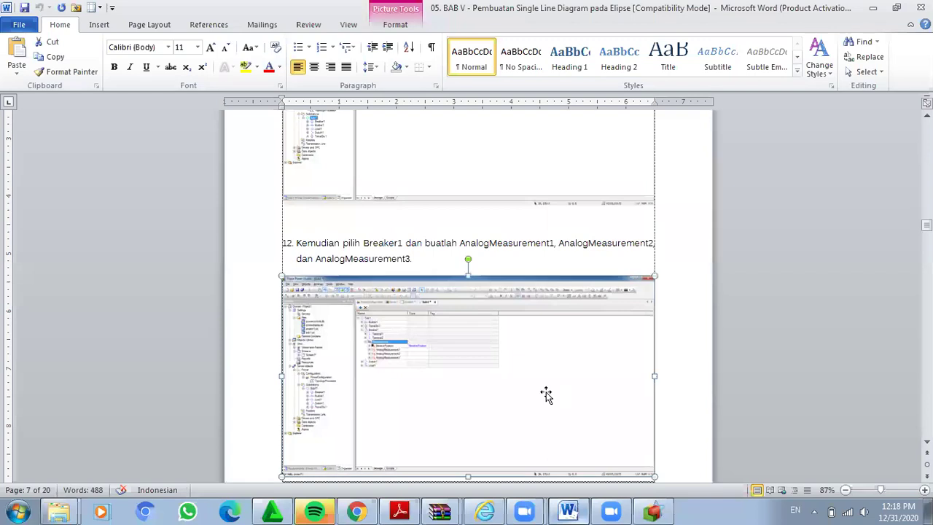
scroll(546, 395, "down", 3)
scroll(546, 394, "down", 5)
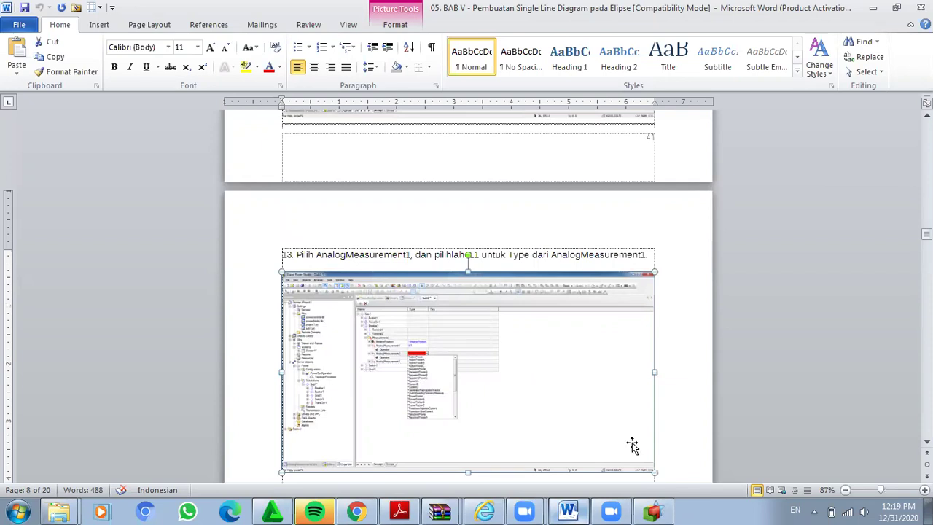
left_click(651, 511)
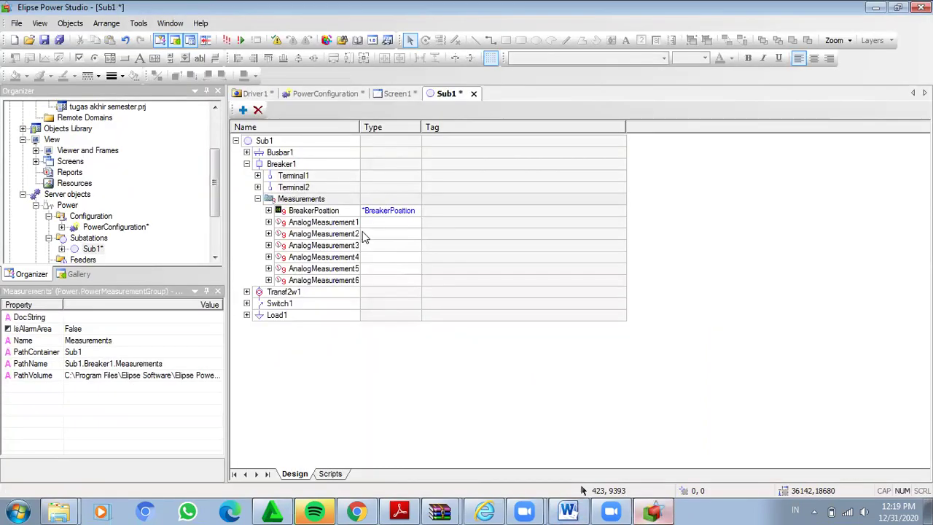
Set the type of AnalogMeasurement1 to Uo>start and of AnalogMeasurement2 to fault current
left_click(419, 226)
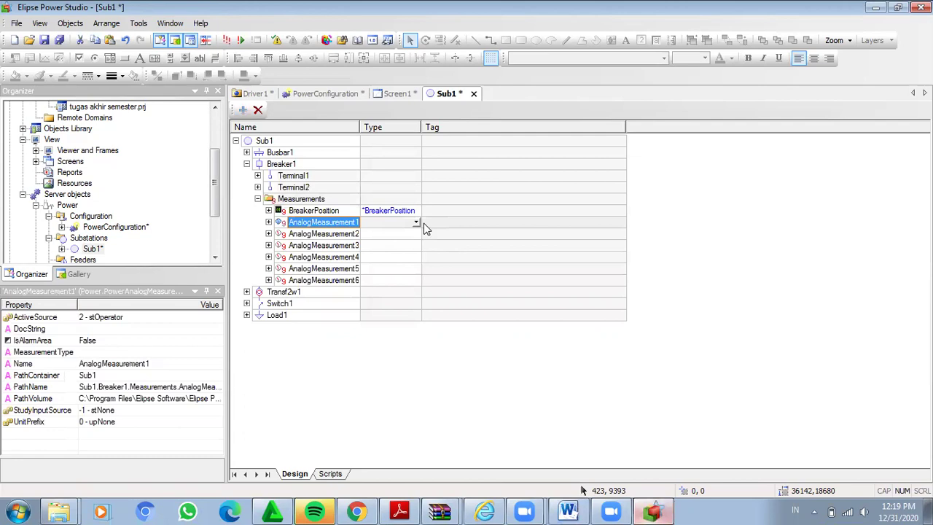
left_click(416, 223)
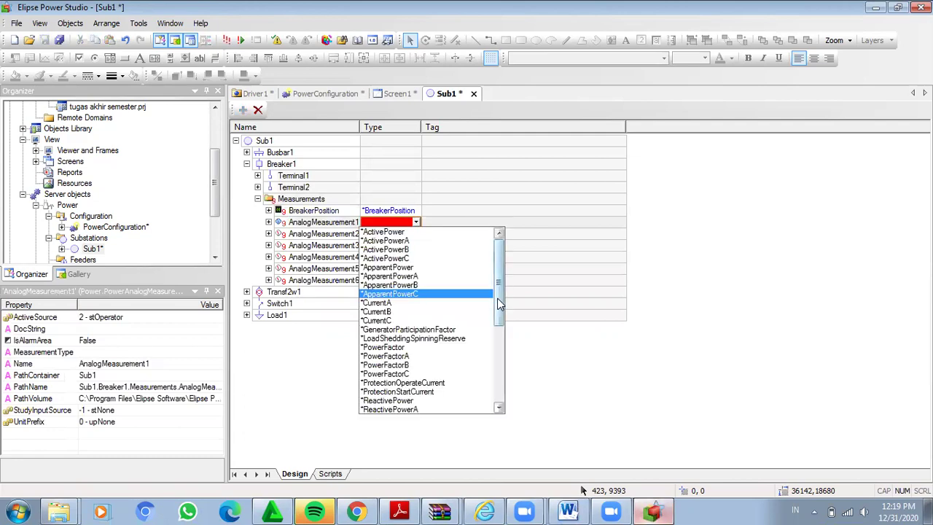
scroll(493, 404, "down", 5)
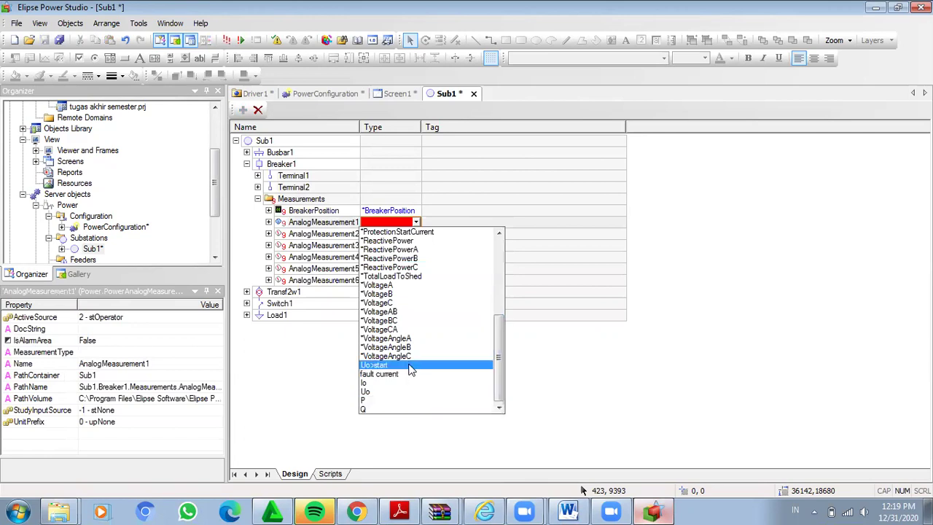
left_click(408, 366)
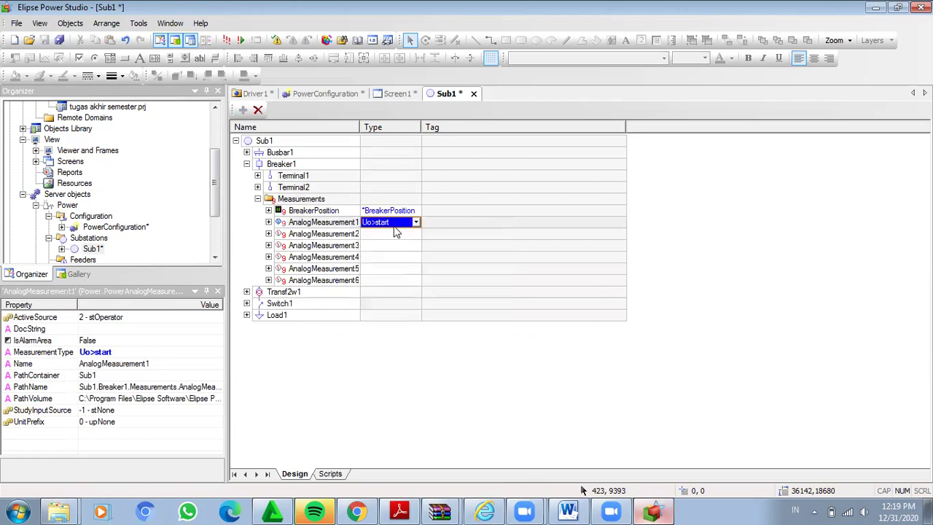
left_click(417, 235)
left_click(416, 235)
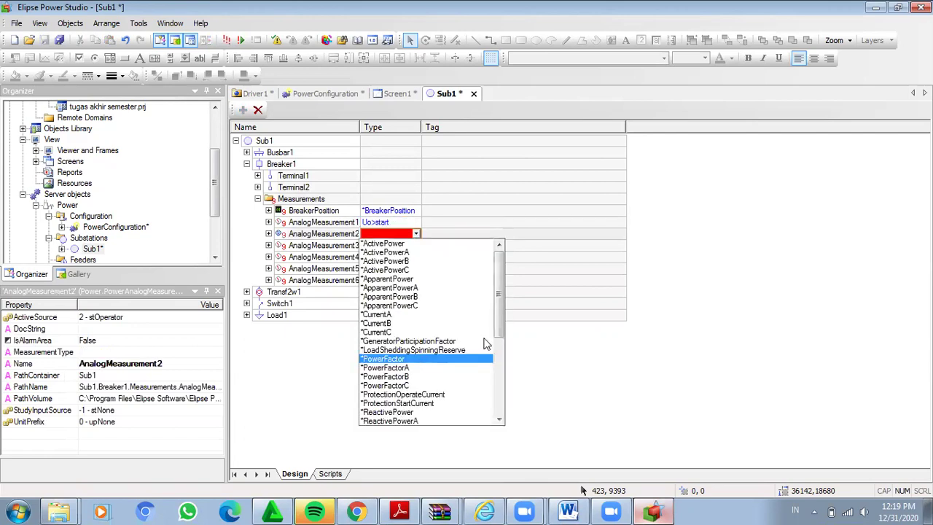
left_click_drag(501, 332, 501, 410)
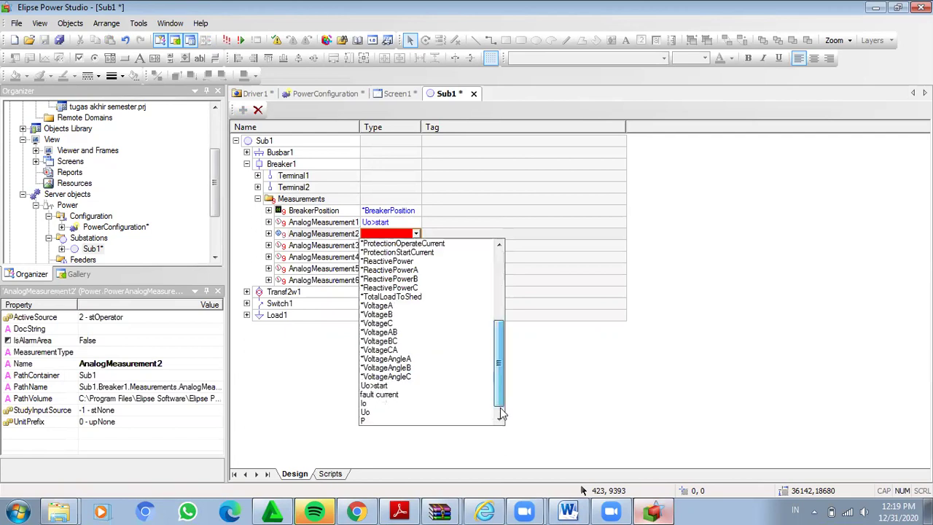
left_click(501, 419)
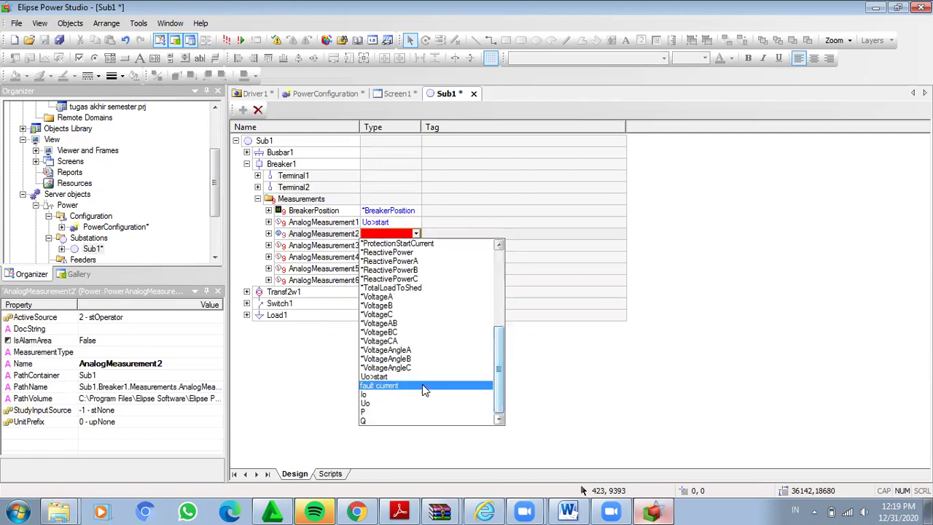
left_click(422, 386)
Set the type of AnalogMeasurement3 to Io and of AnalogMeasurement4 to Uo
left_click(416, 246)
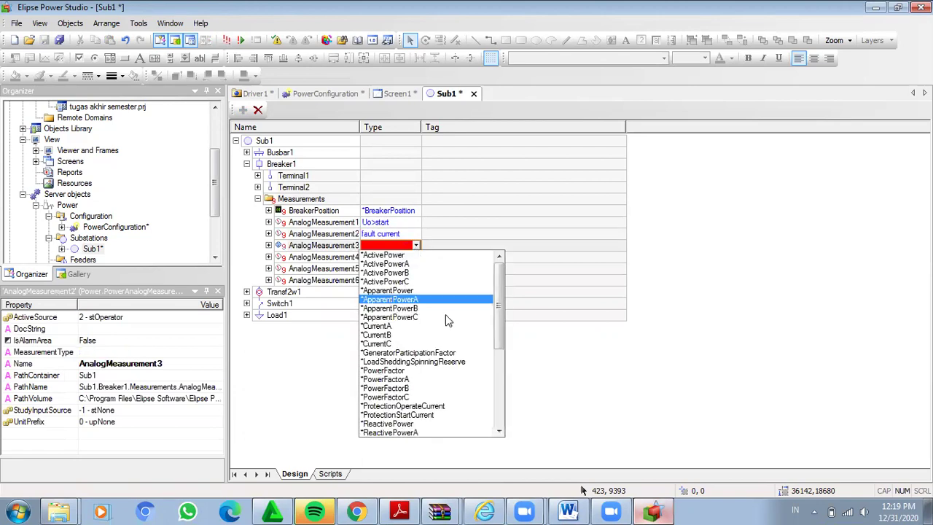
left_click_drag(499, 345, 509, 434)
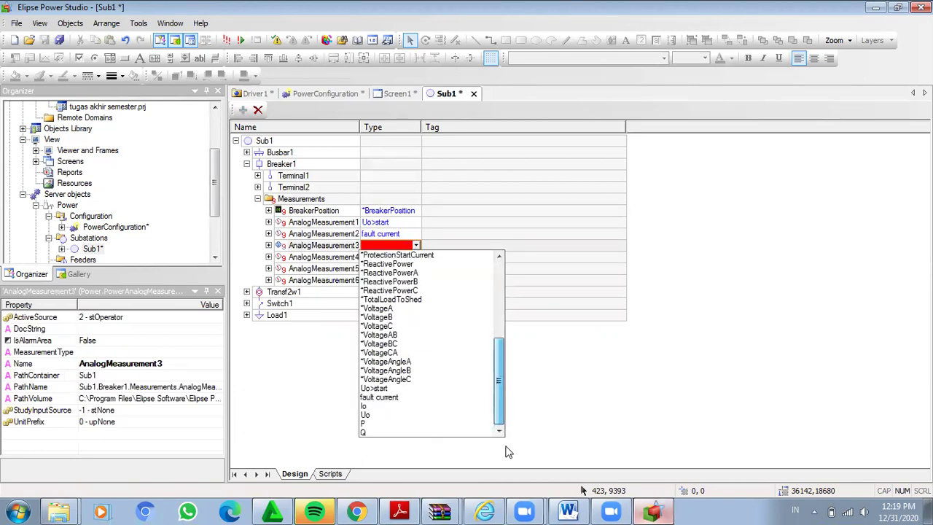
left_click(409, 407)
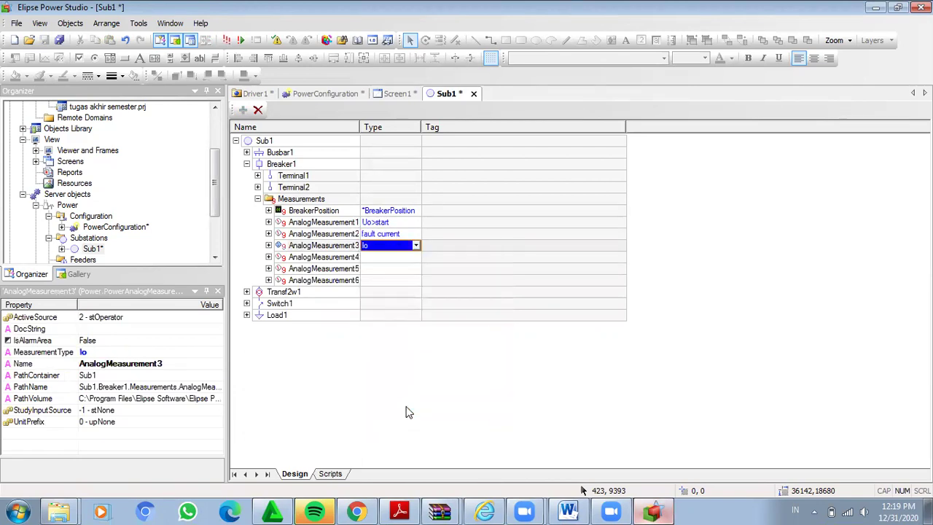
left_click(414, 256)
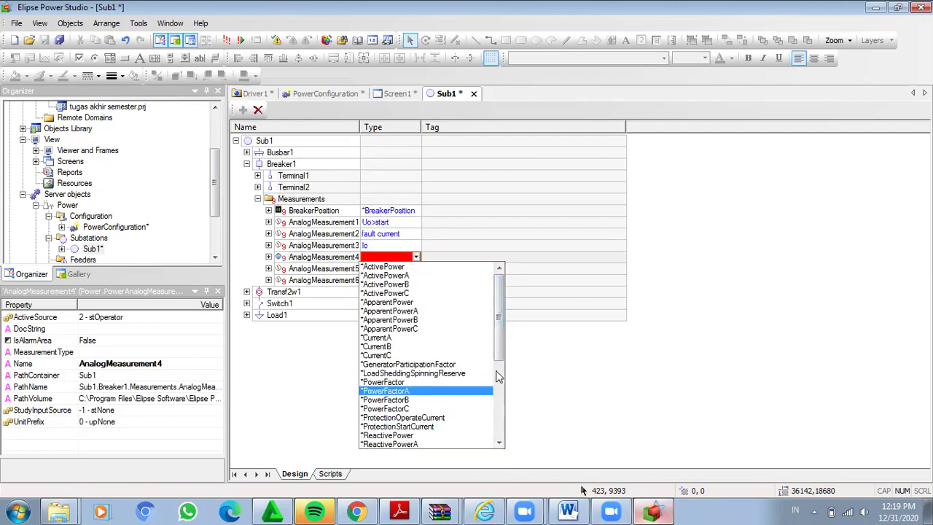
left_click_drag(498, 358, 499, 429)
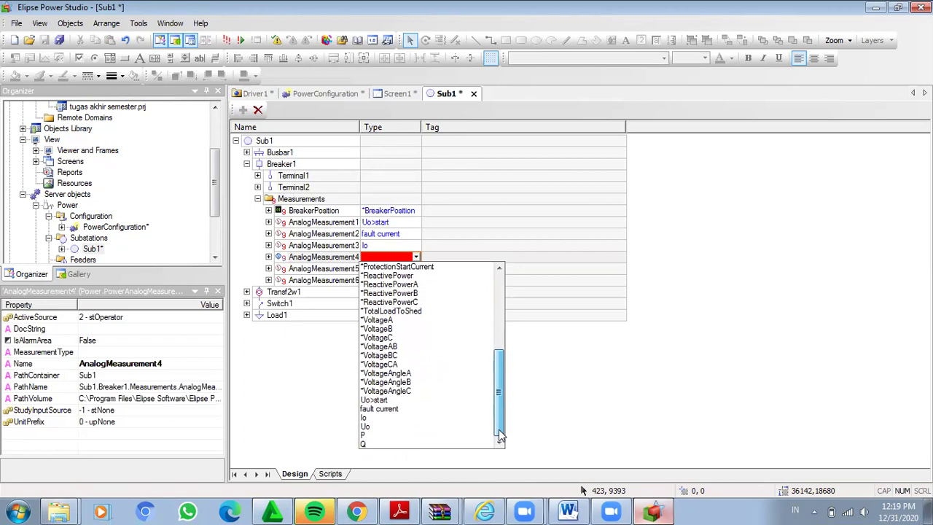
left_click(409, 428)
Set the type of AnalogMeasurement5 to P and of AnalogMeasurement6 to Q
left_click(416, 269)
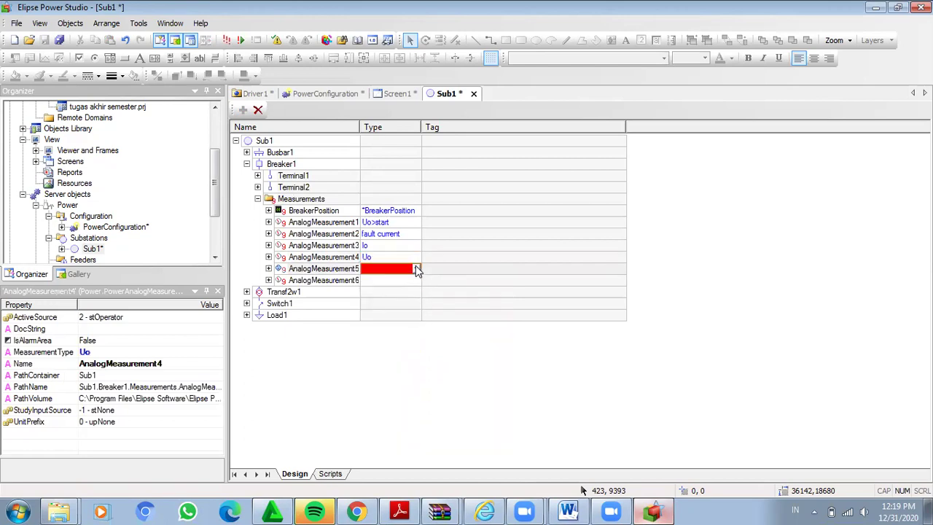
left_click(415, 269)
left_click_drag(502, 368, 507, 431)
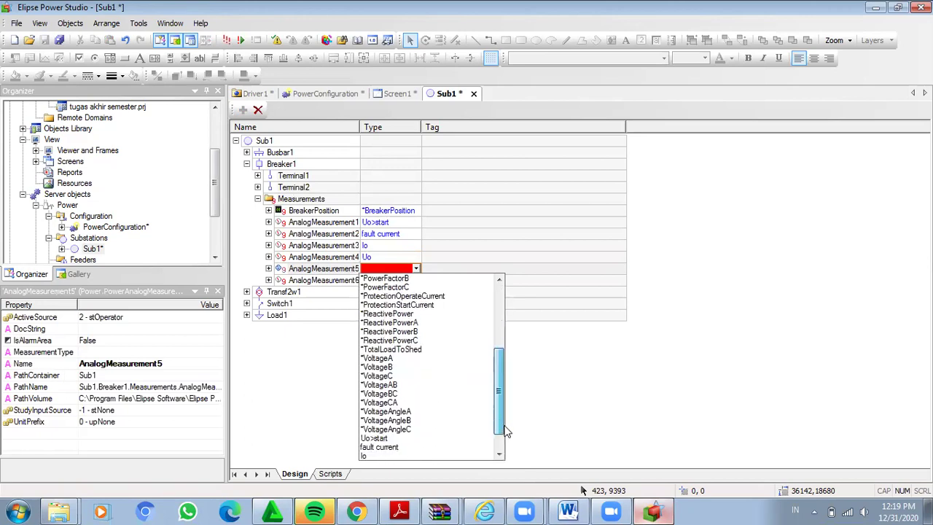
scroll(504, 436, "down", 1)
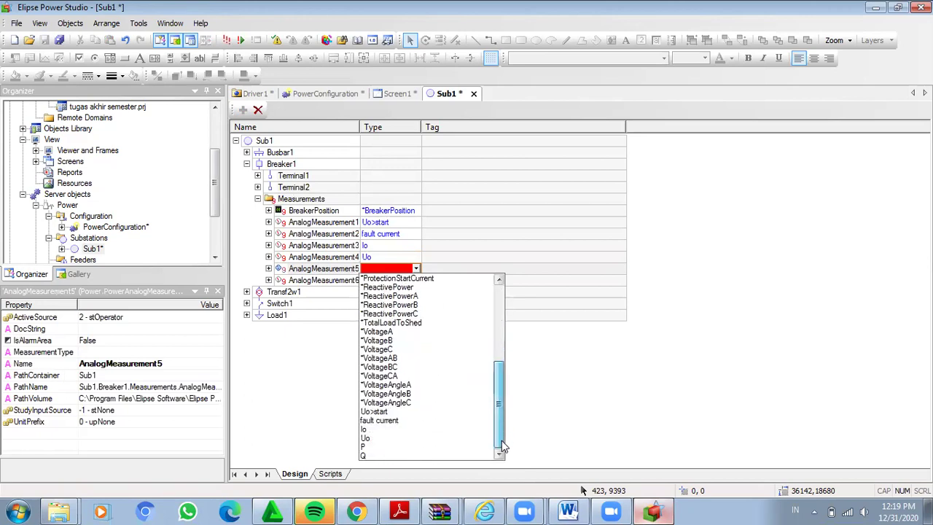
left_click(422, 447)
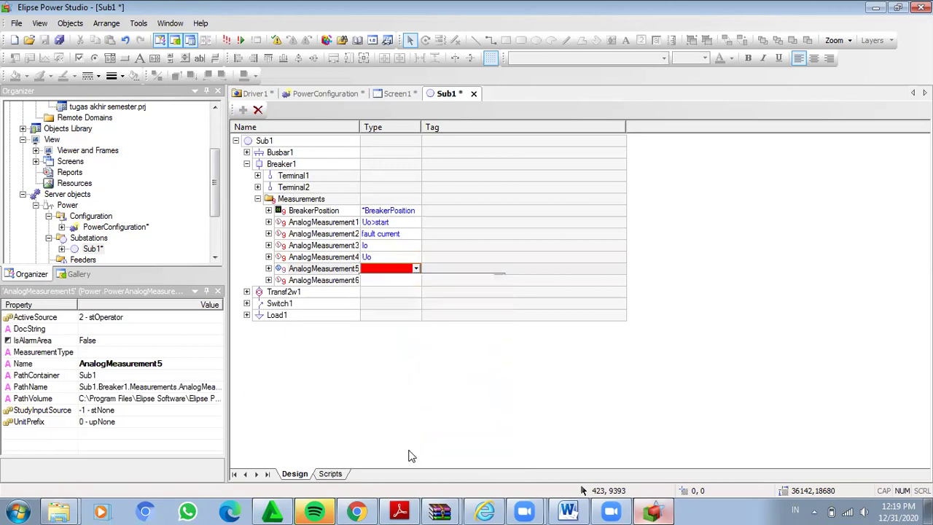
left_click(417, 284)
left_click(416, 281)
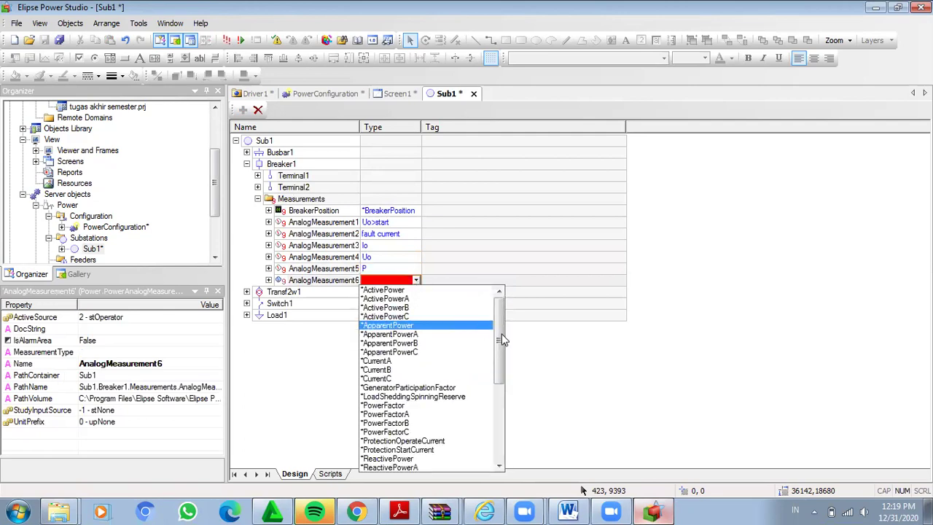
left_click_drag(500, 358, 514, 431)
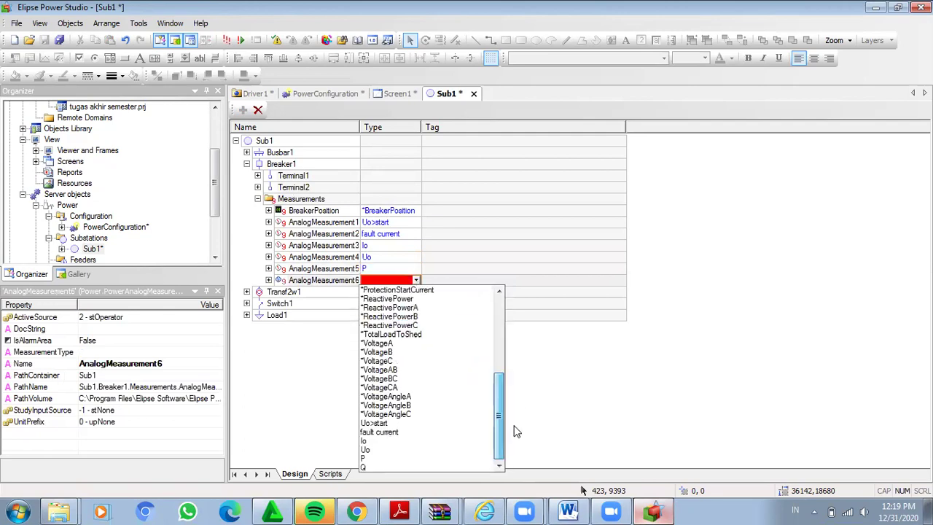
left_click(421, 466)
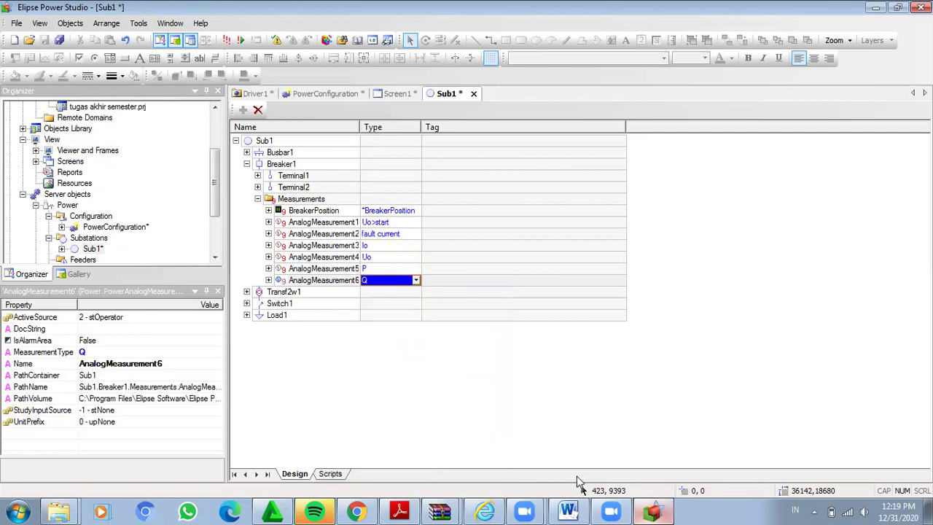
Read instructions 14 and 15 in the Word guide on AnalogMeasurement3's type and adding Scada, and return to Elipse Power Studio
left_click(568, 510)
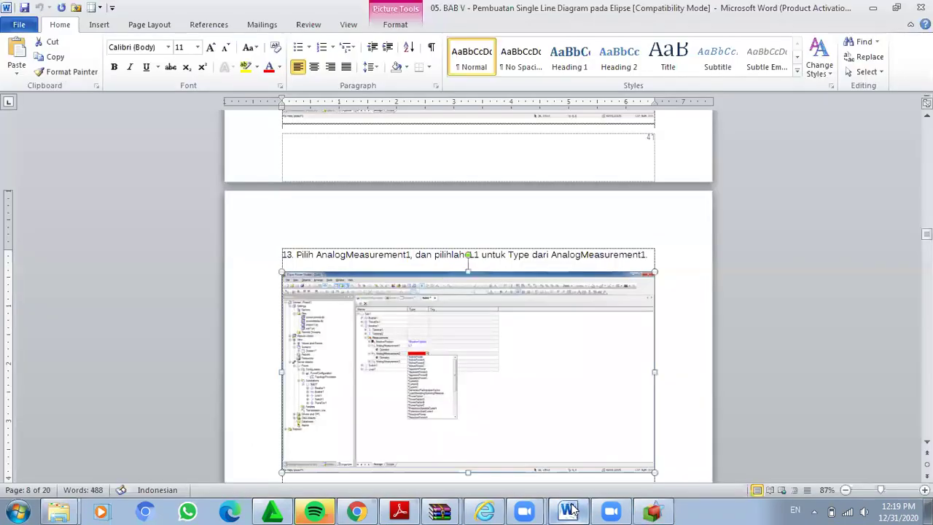
key("ctrl+v")
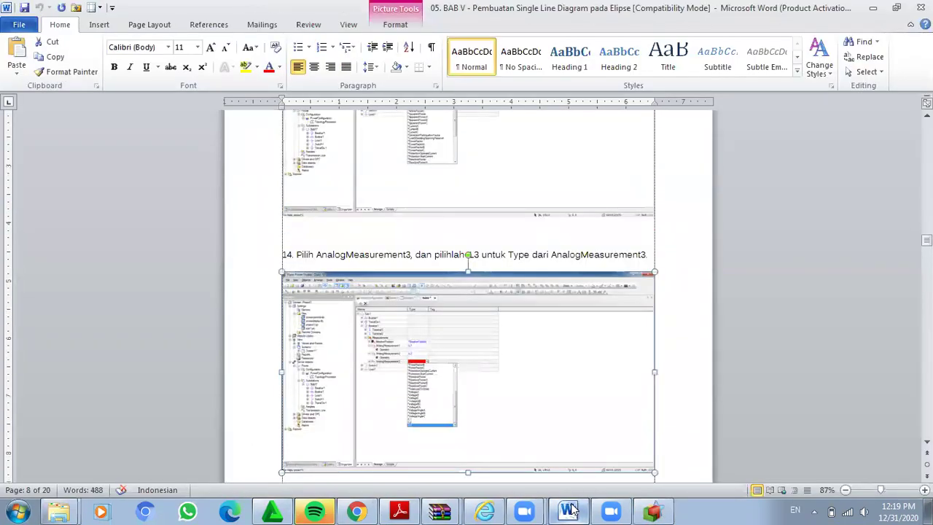
key("Down")
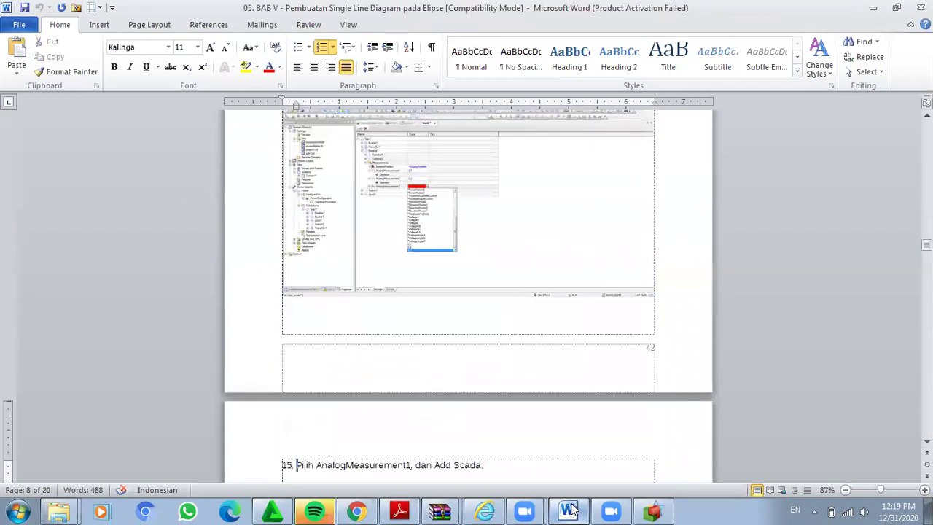
key("ctrl+v")
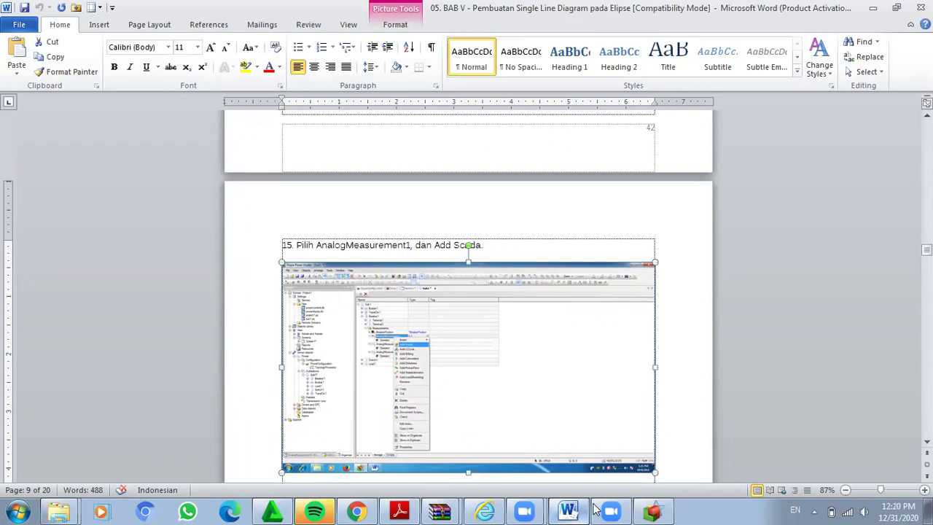
mouse_move(595, 510)
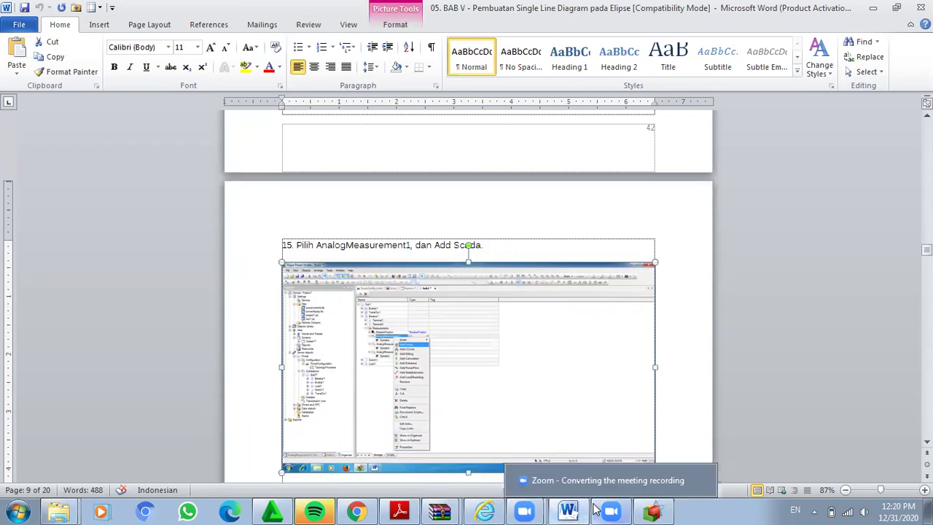
left_click(656, 510)
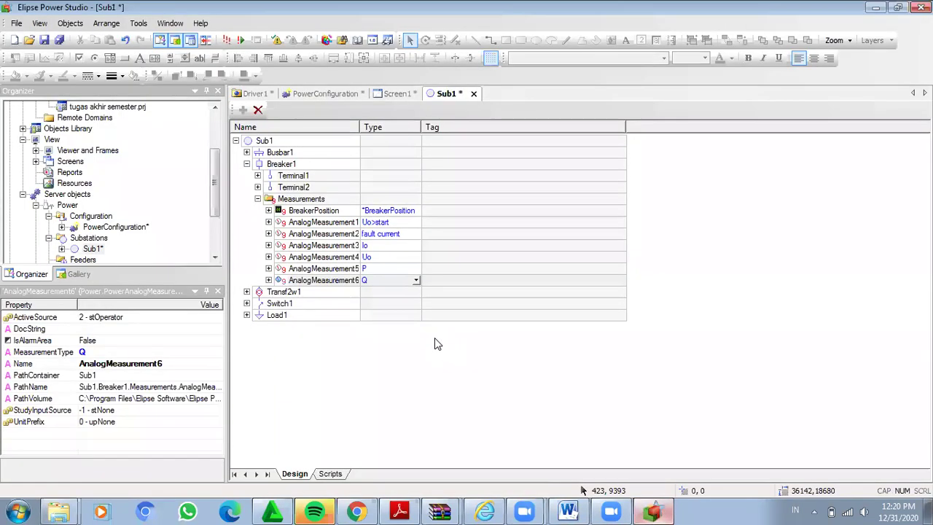
Add a Scada source to each of AnalogMeasurement1, AnalogMeasurement2 and AnalogMeasurement3 in Breaker1's measurements
left_click(330, 223)
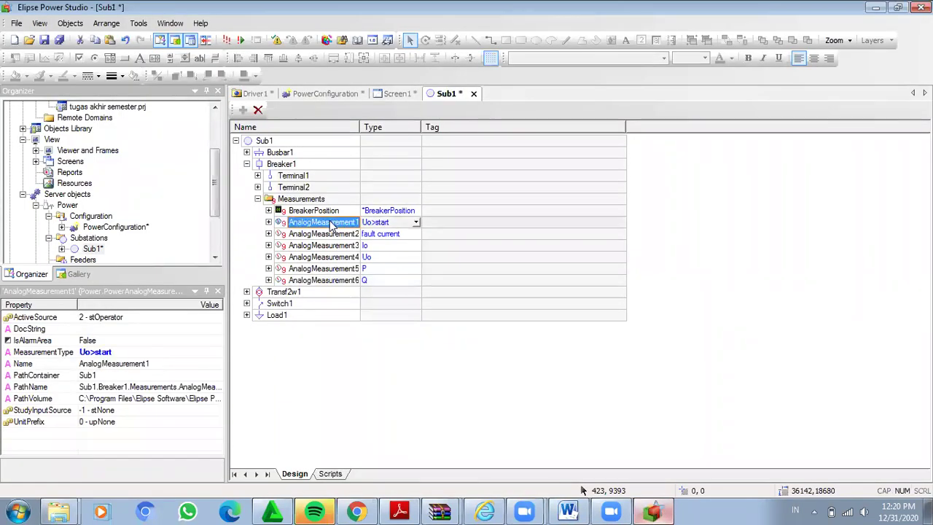
right_click(332, 225)
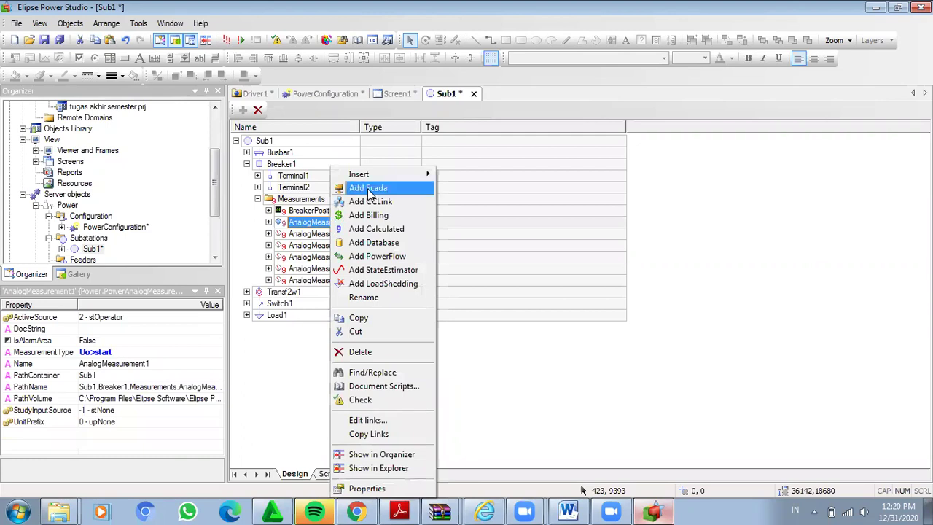
left_click(371, 193)
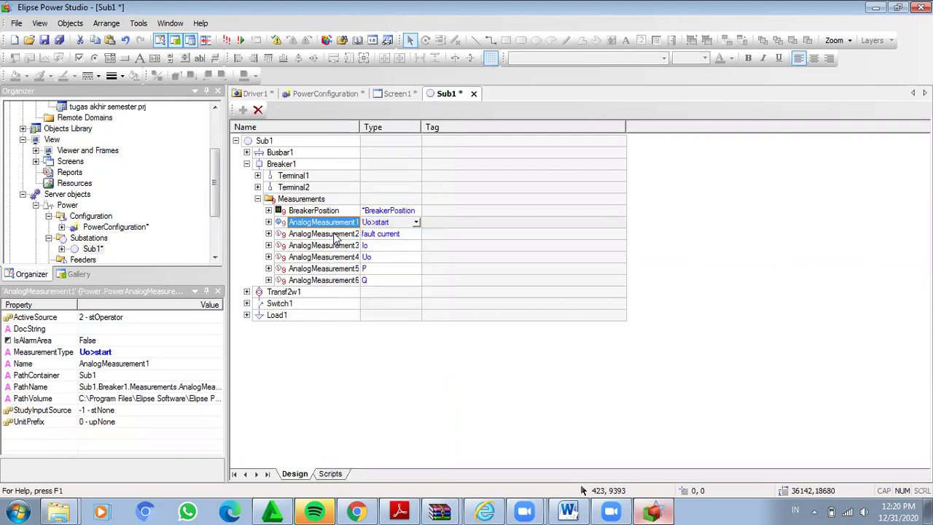
left_click(335, 238)
right_click(335, 238)
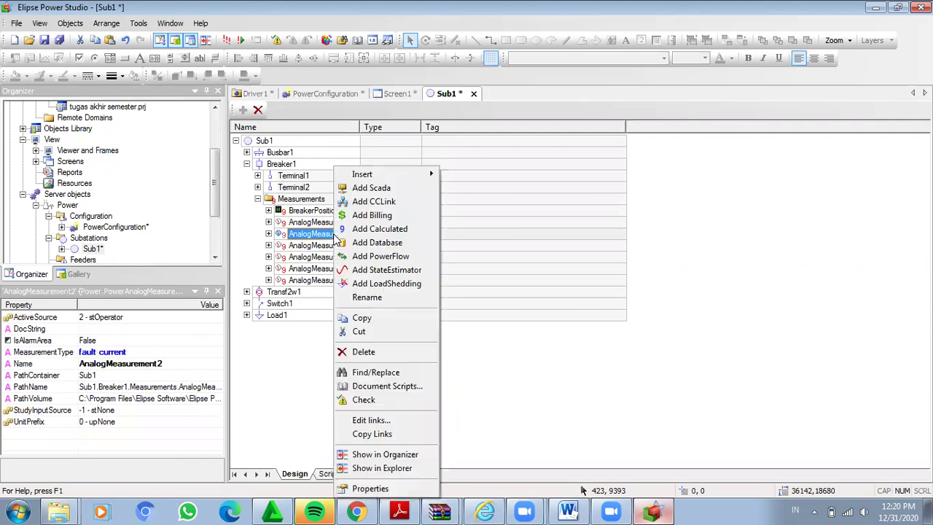
key("Escape")
left_click(340, 248)
right_click(340, 250)
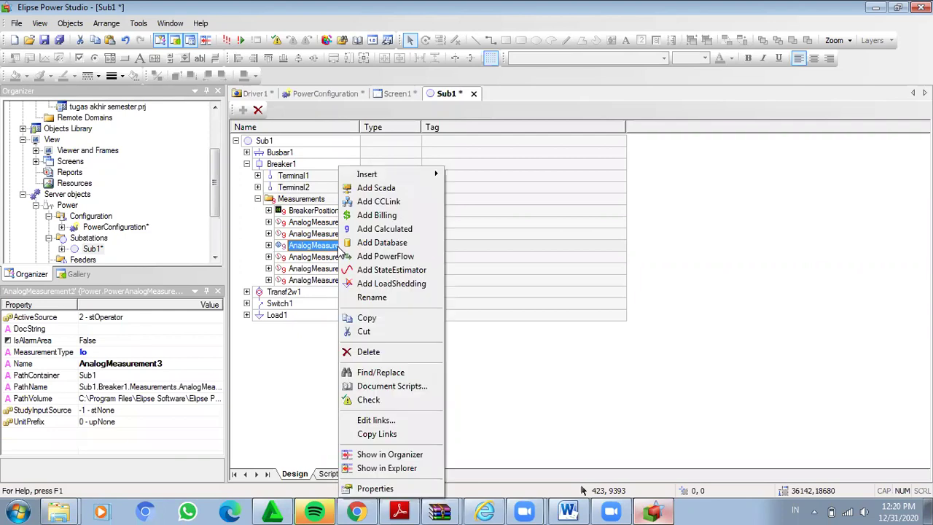
key("Escape")
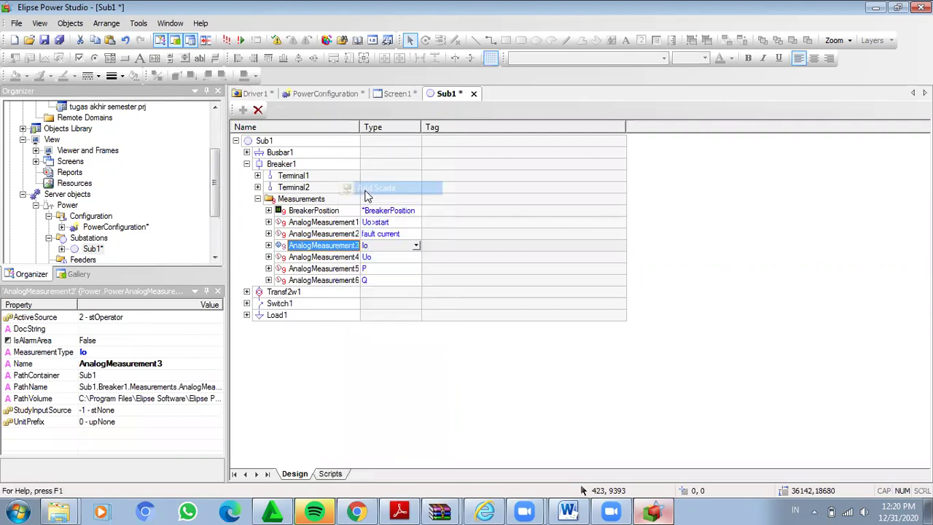
Add a Scada source to AnalogMeasurement4, AnalogMeasurement5 and AnalogMeasurement6, and expand AnalogMeasurement1
left_click(332, 258)
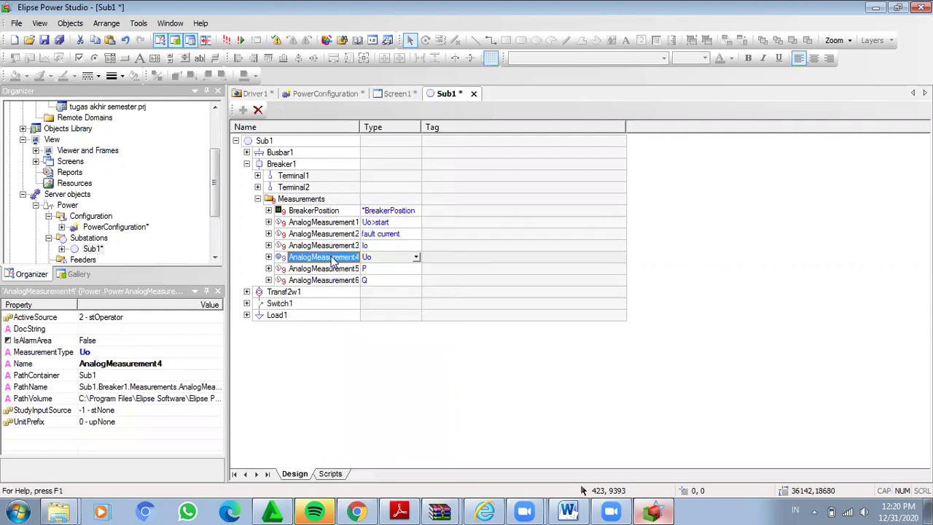
right_click(333, 260)
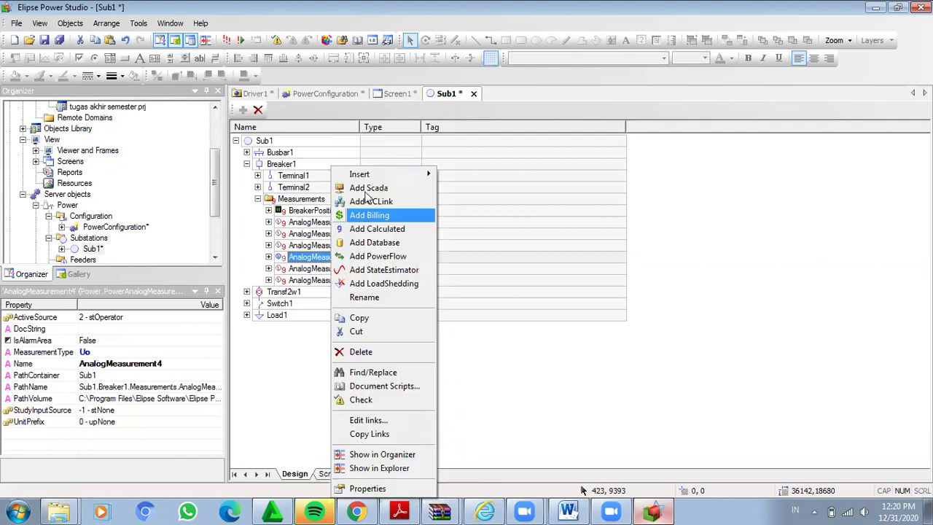
key("Escape")
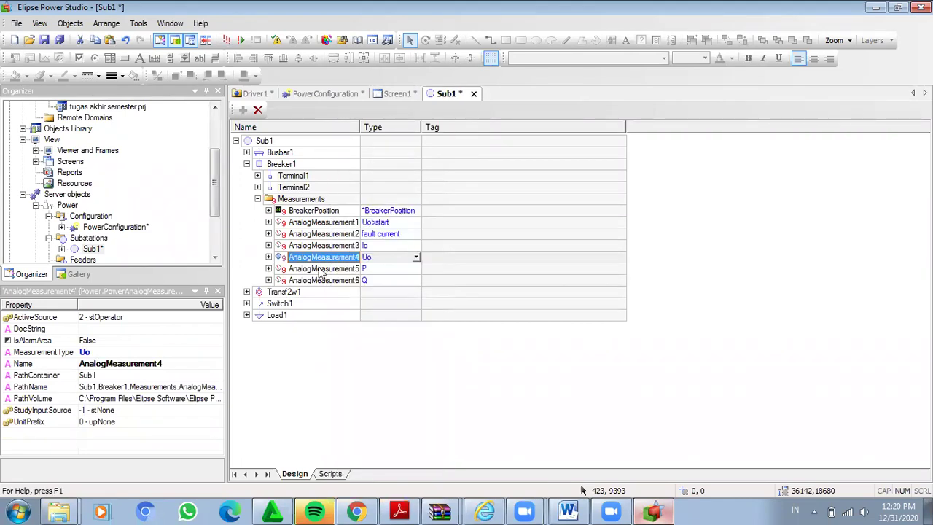
right_click(320, 270)
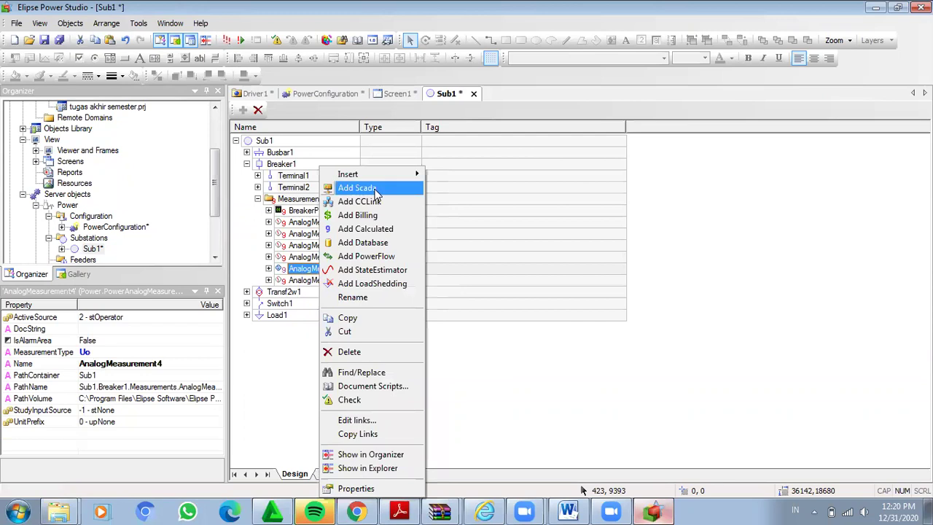
key("Escape")
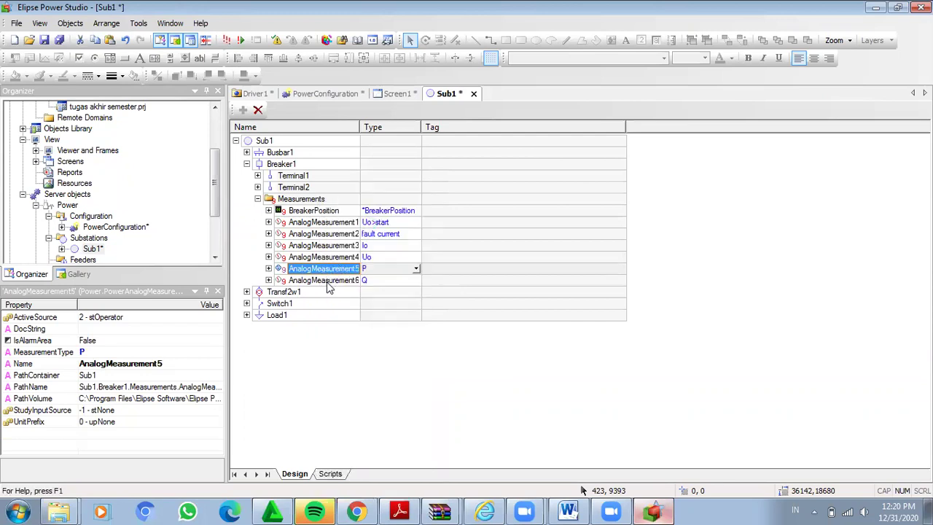
right_click(328, 288)
left_click(360, 189)
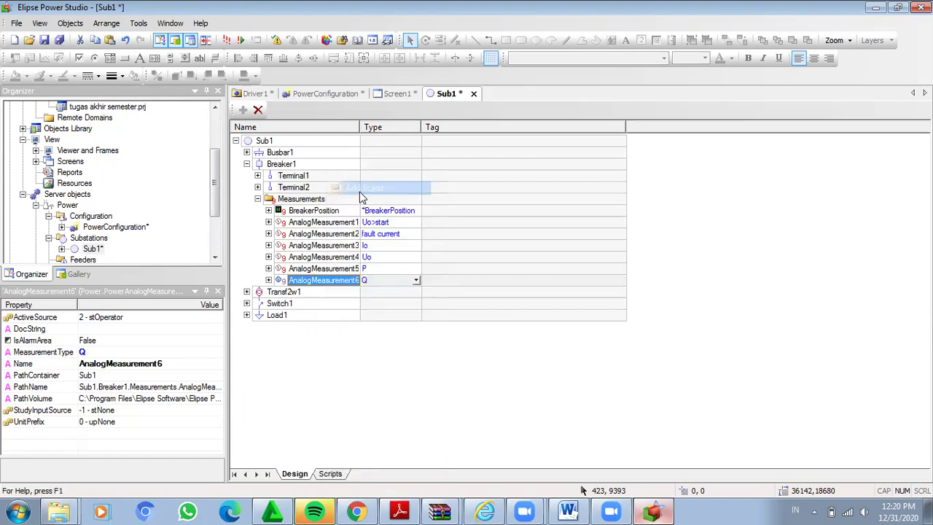
left_click(268, 222)
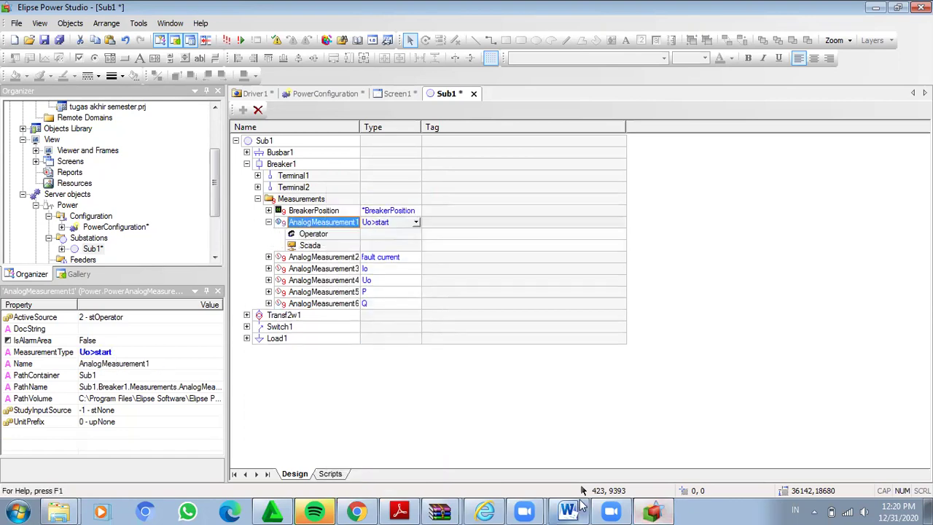
Read instructions 16 to 18 in the Word guide on assigning tags to the analog measurements, and return to Elipse Power Studio
left_click(570, 510)
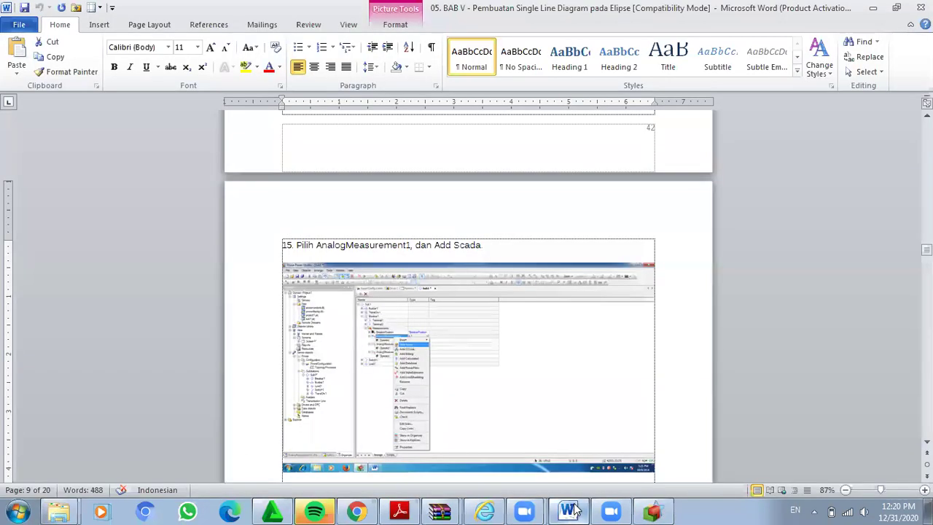
key("Down")
key("Down")
key("ctrl+v")
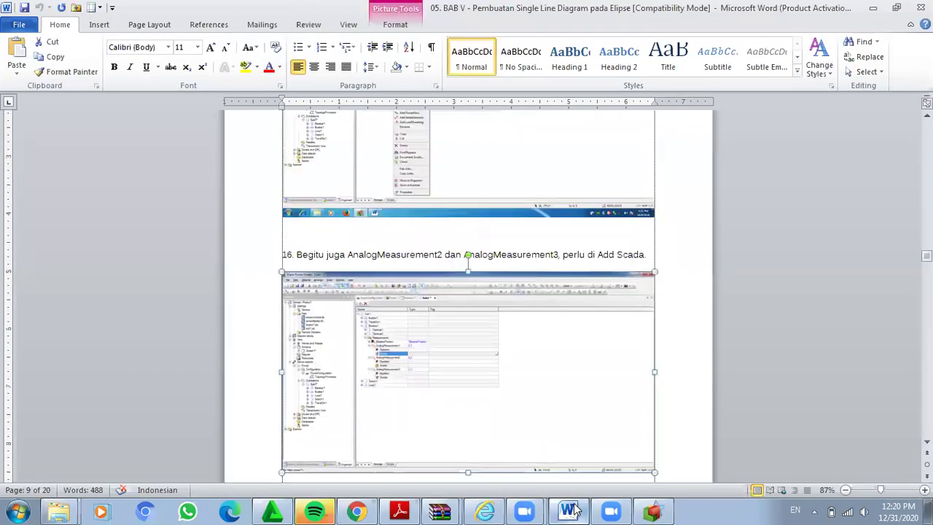
key("Down")
key("Down")
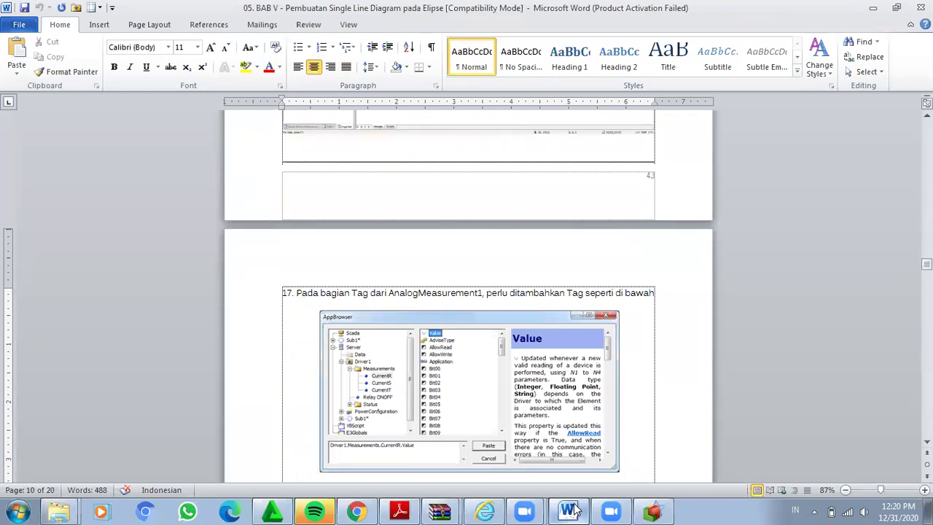
key("Down")
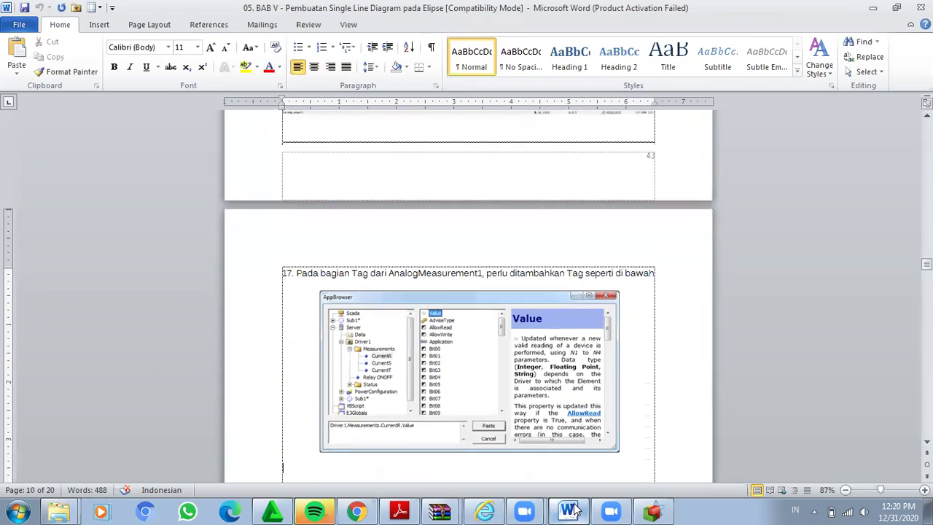
key("Down")
key("Down")
key("Down")
key("shift+Right")
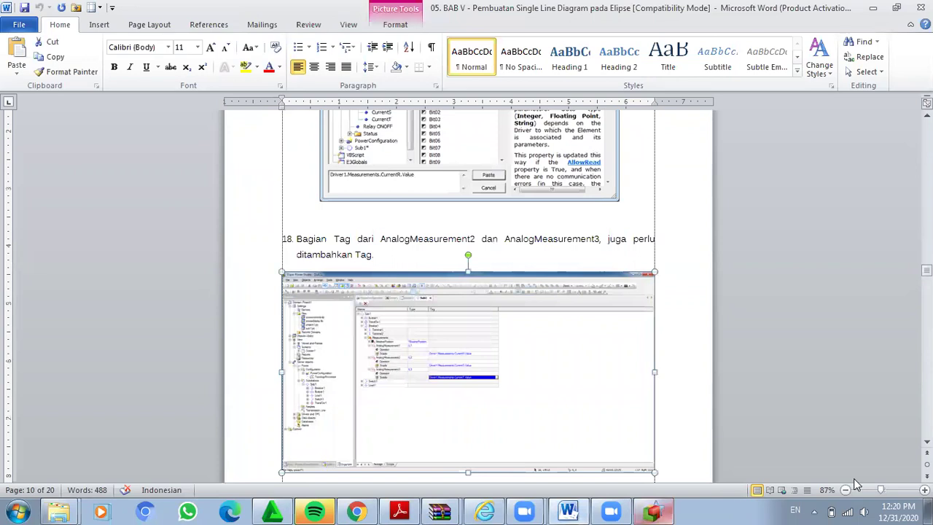
left_click(652, 510)
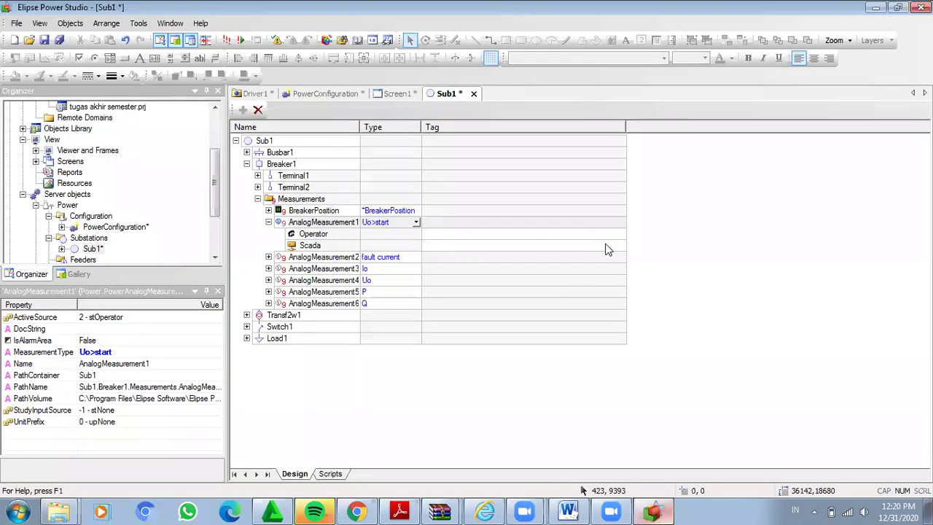
Link the tag of AnalogMeasurement1's Scada source to Driver1.Folder1.[Uo>start].Value
left_click(619, 245)
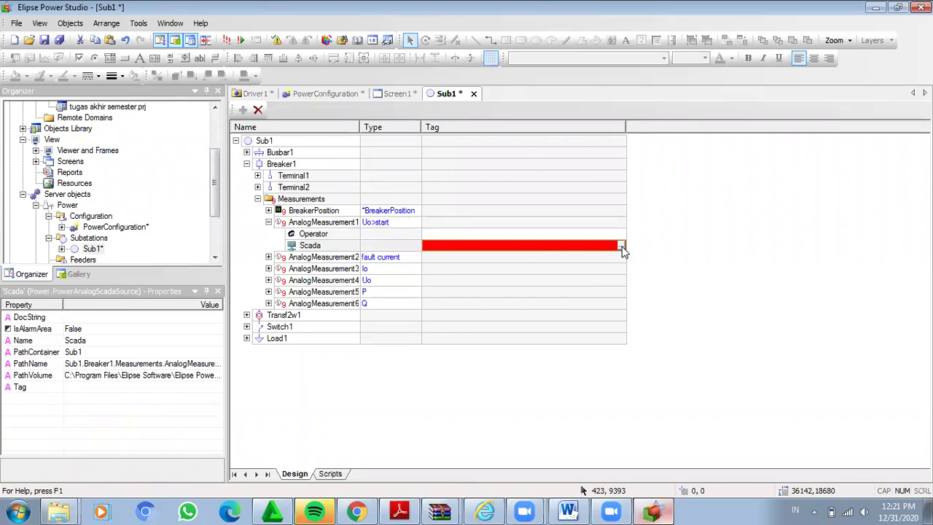
left_click(621, 247)
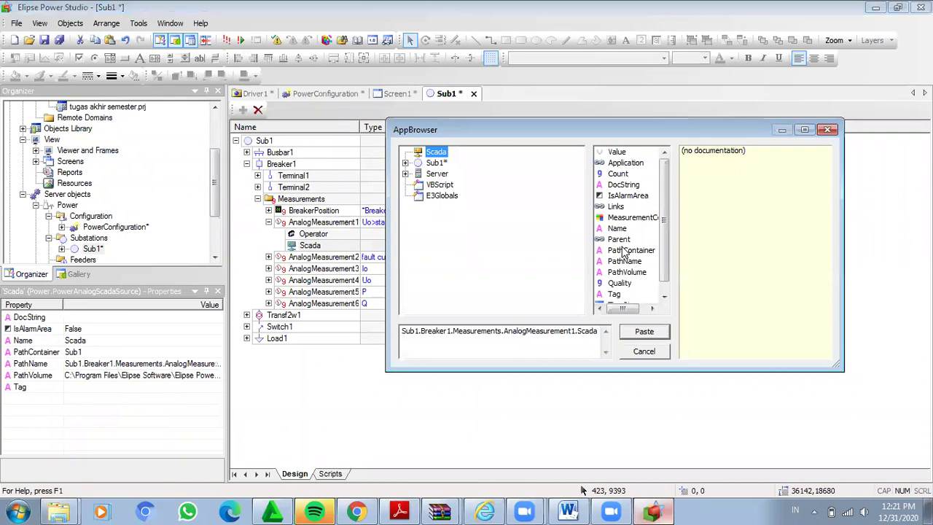
left_click(406, 174)
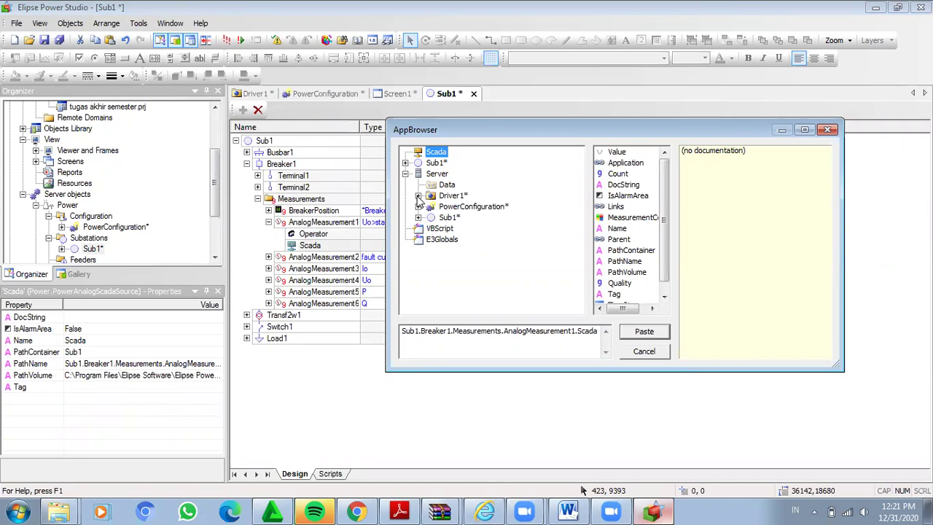
left_click(419, 196)
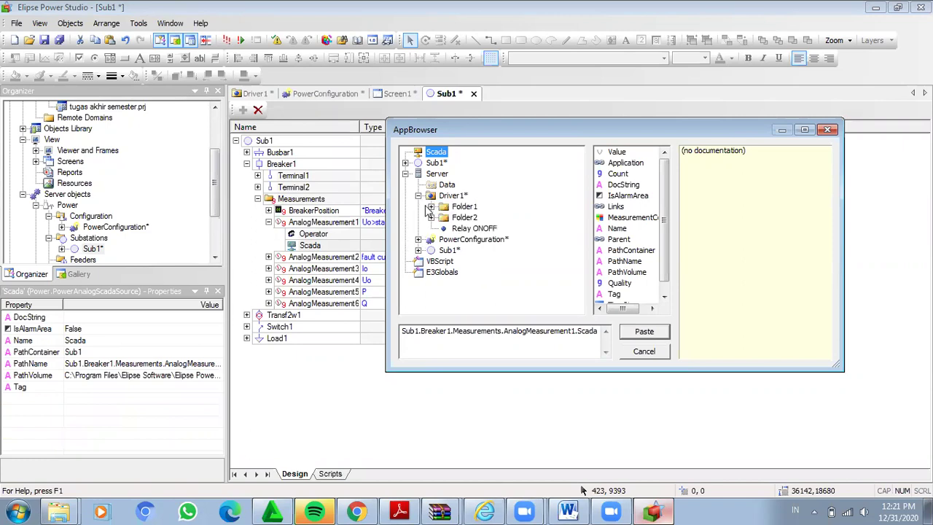
left_click(431, 217)
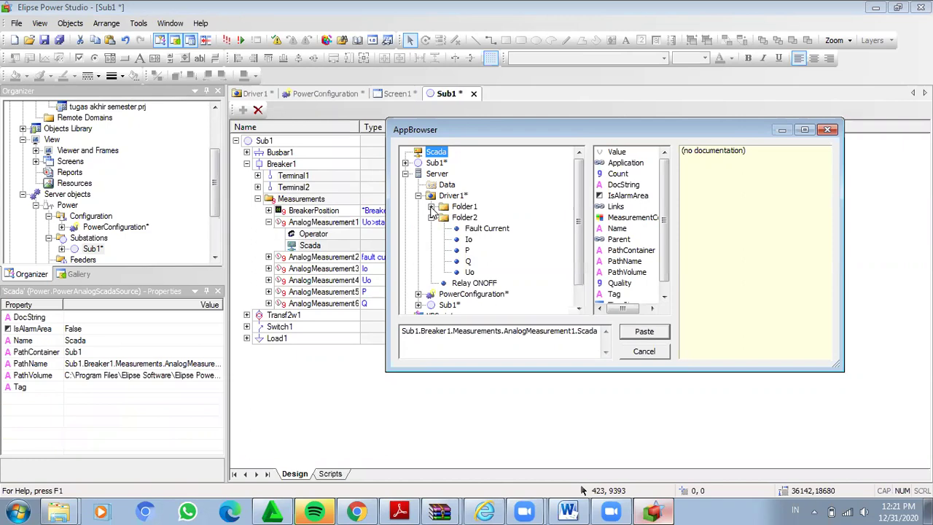
left_click(431, 207)
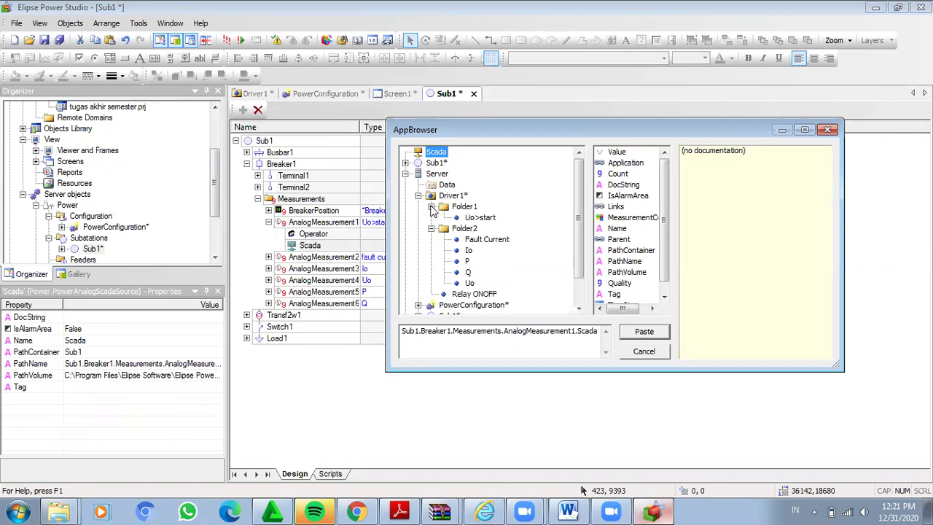
left_click(483, 218)
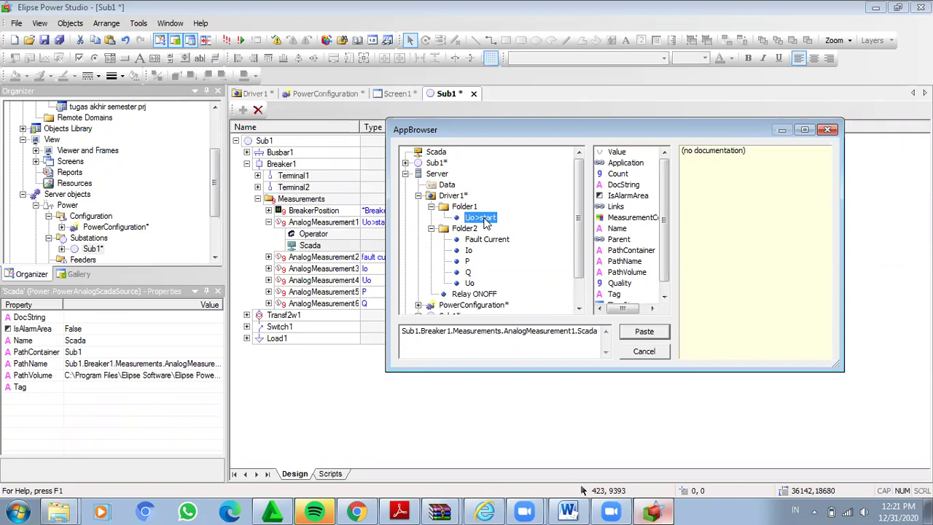
left_click(617, 152)
left_click(646, 333)
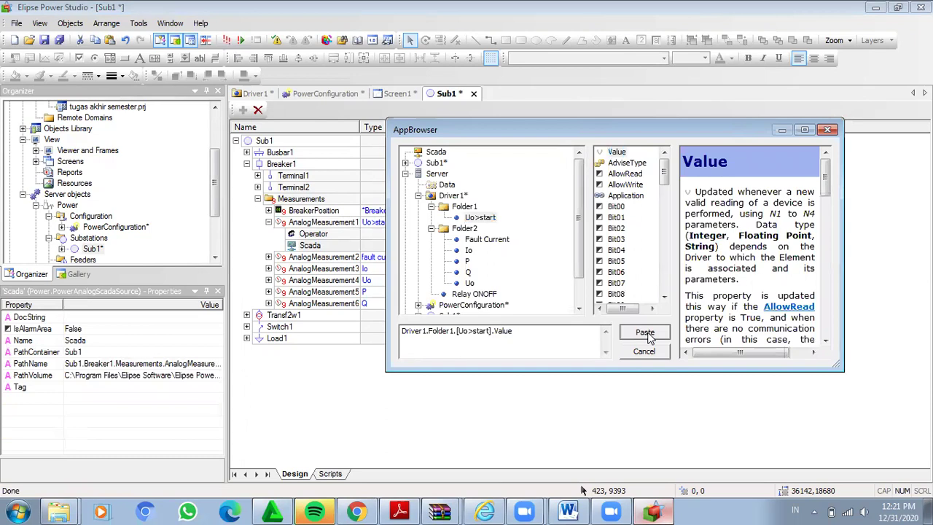
left_click(644, 333)
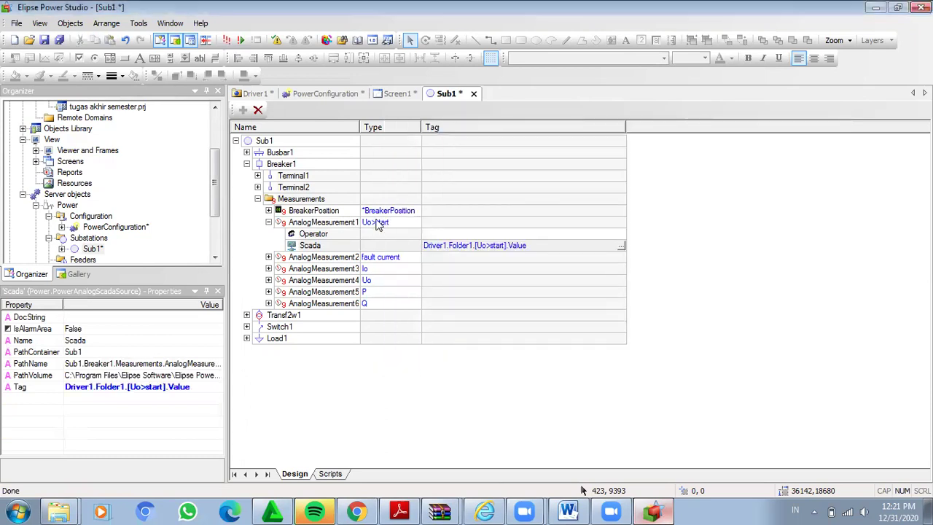
Link the tag of AnalogMeasurement2's Scada source to Driver1.Folder2.[Fault Current].Value
left_click(268, 257)
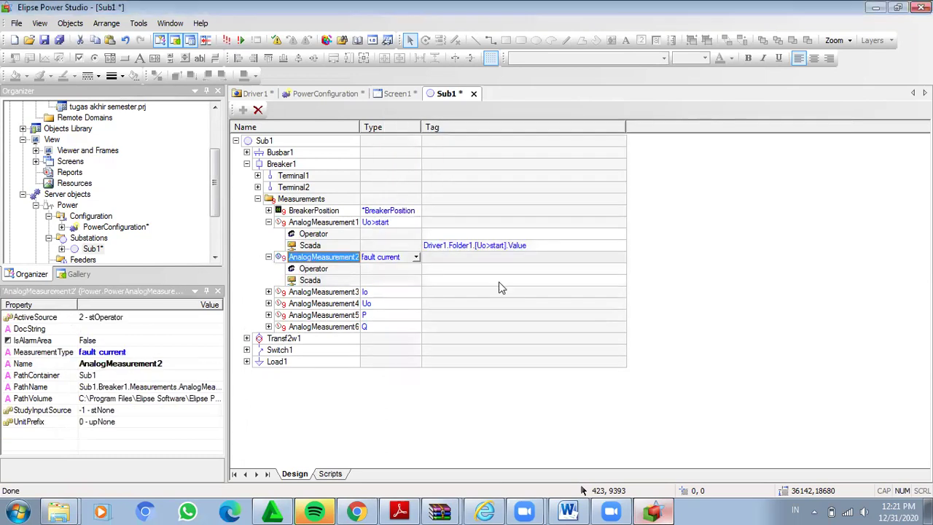
double_click(620, 284)
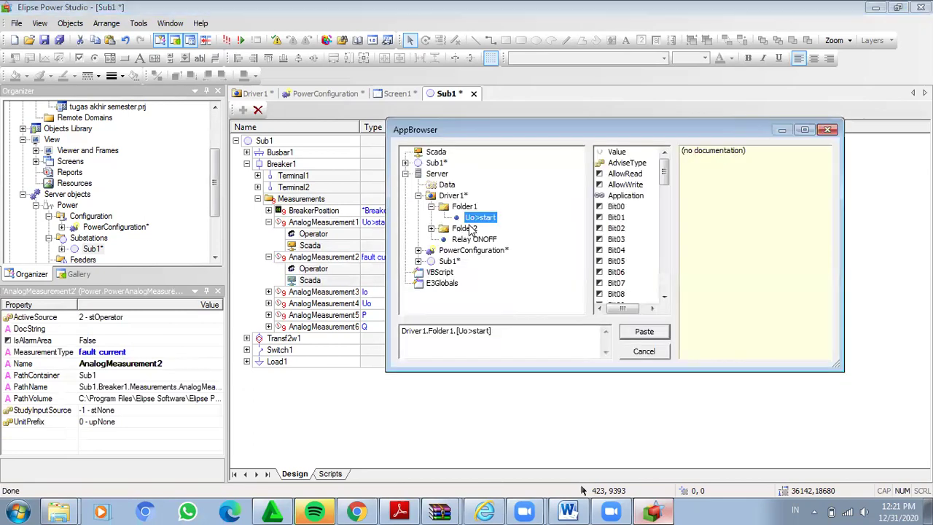
left_click(431, 229)
left_click(495, 245)
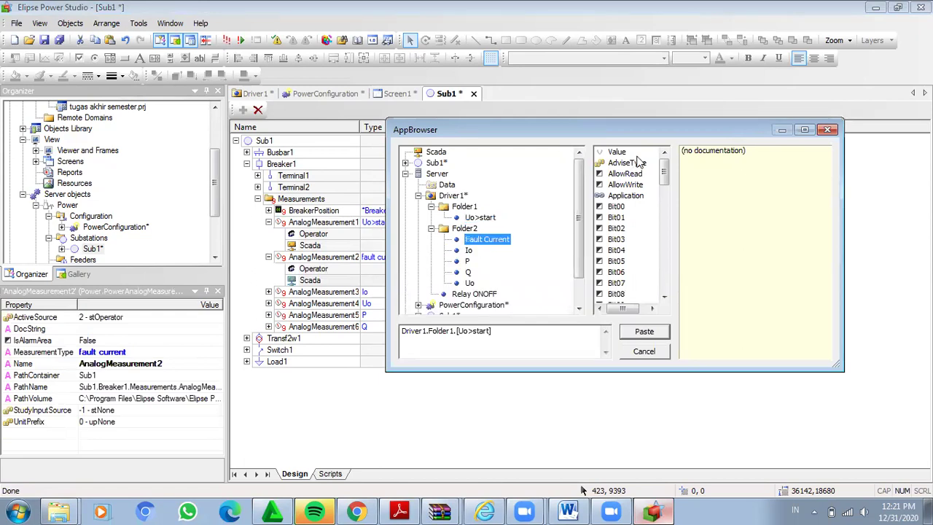
left_click(617, 153)
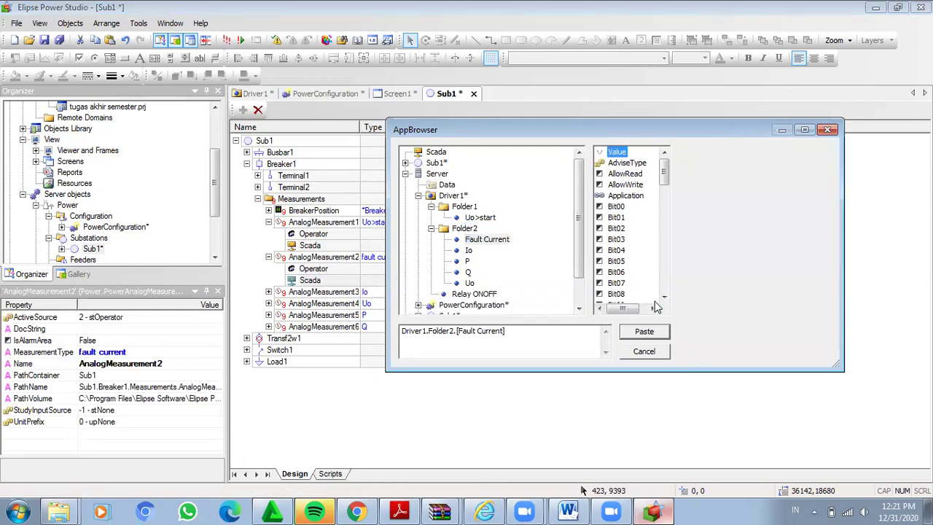
left_click(644, 333)
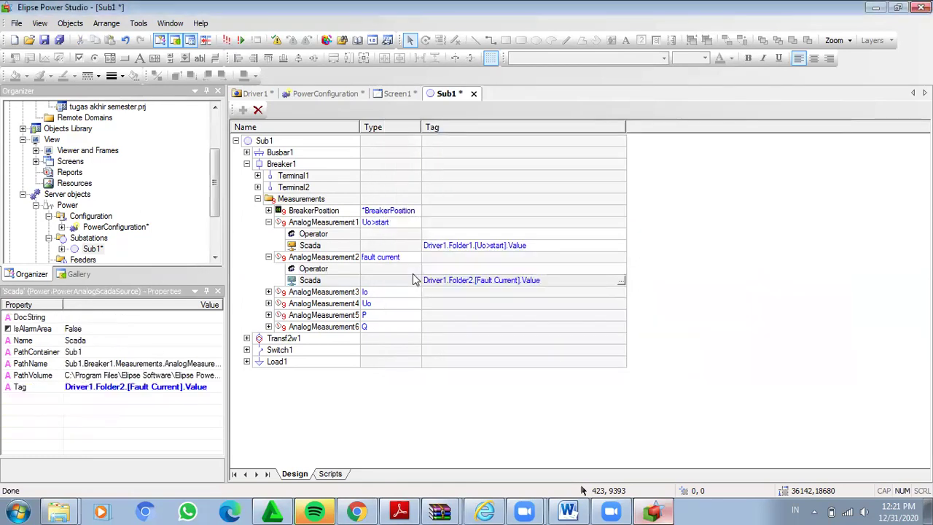
Expand AnalogMeasurement3, AnalogMeasurement4, AnalogMeasurement5 and AnalogMeasurement6 under Breaker1's measurements to show their sources
left_click(269, 291)
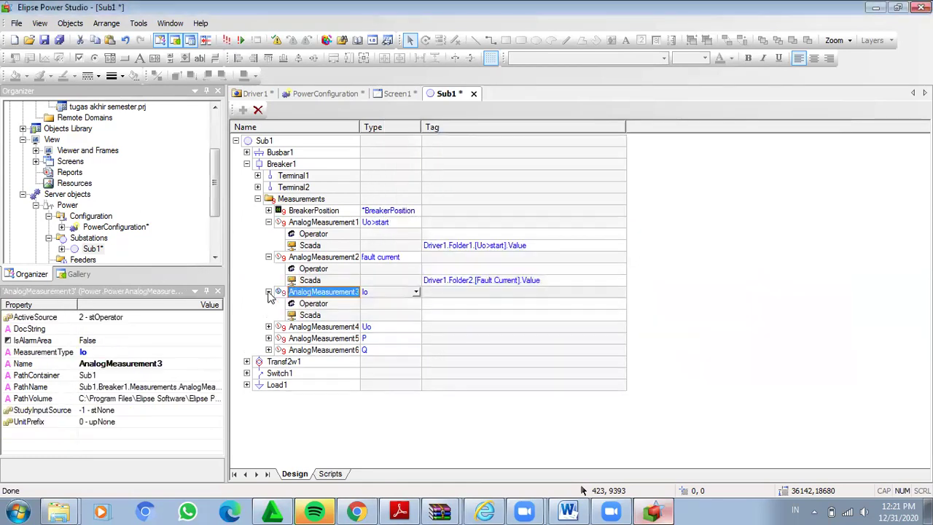
left_click(268, 327)
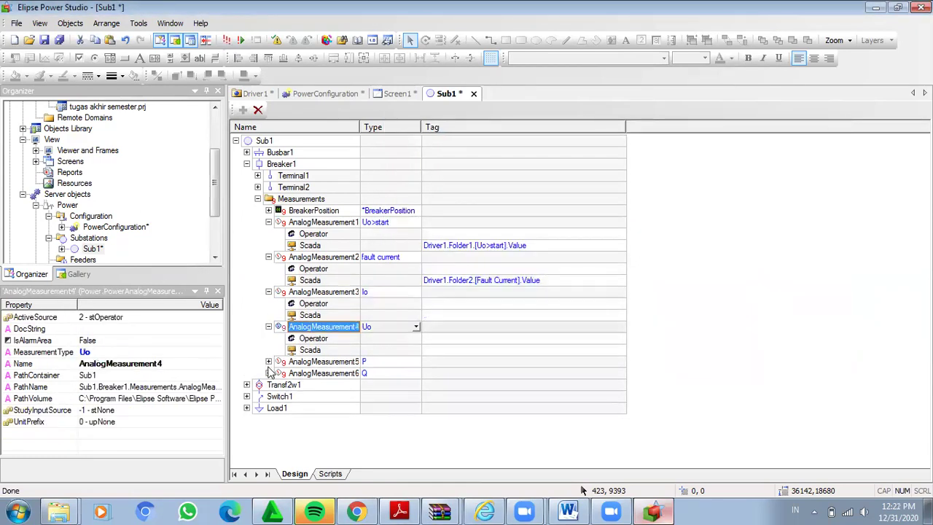
left_click(268, 362)
left_click(268, 395)
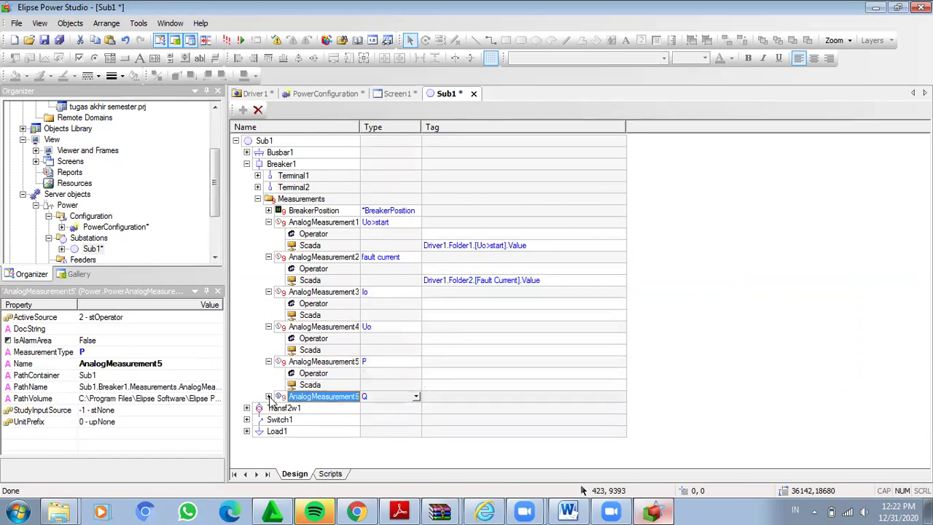
Link the tag of AnalogMeasurement3's Scada source to Driver1.Folder2.Io.Value
left_click(619, 316)
left_click(619, 316)
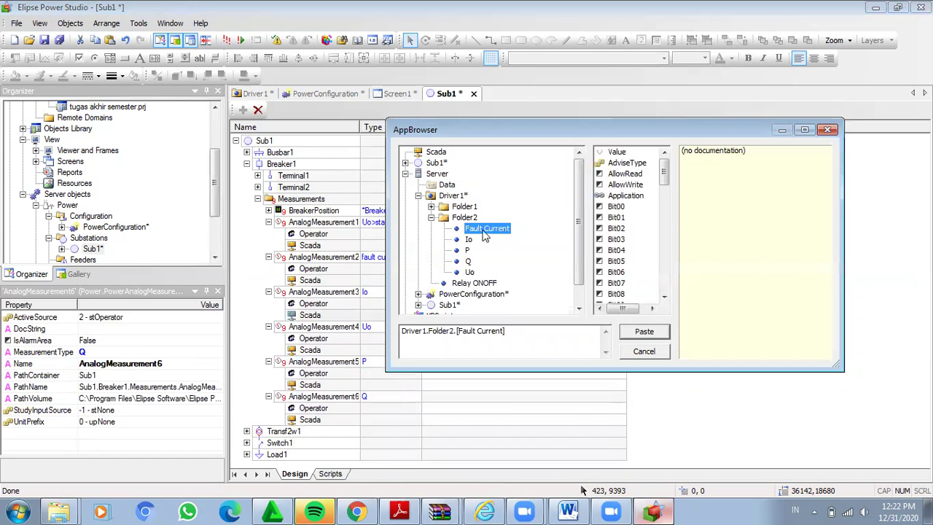
left_click(470, 240)
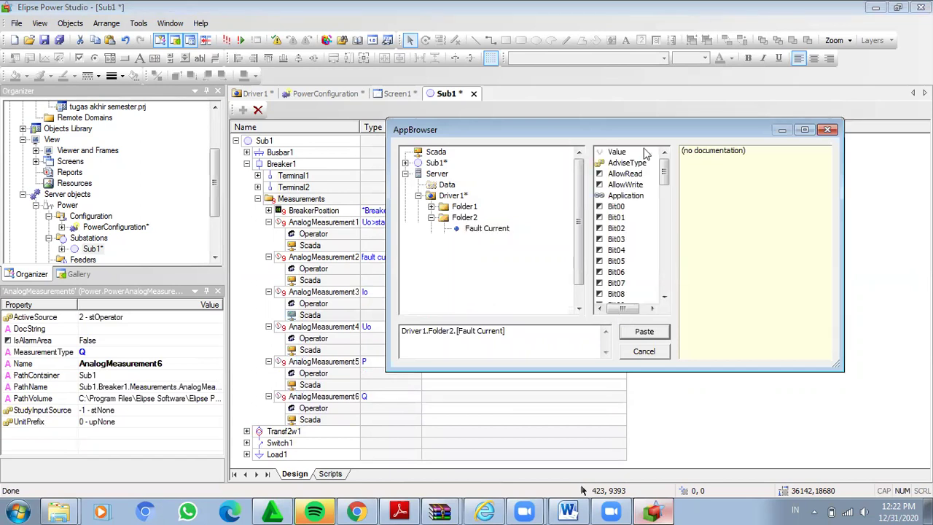
left_click(616, 151)
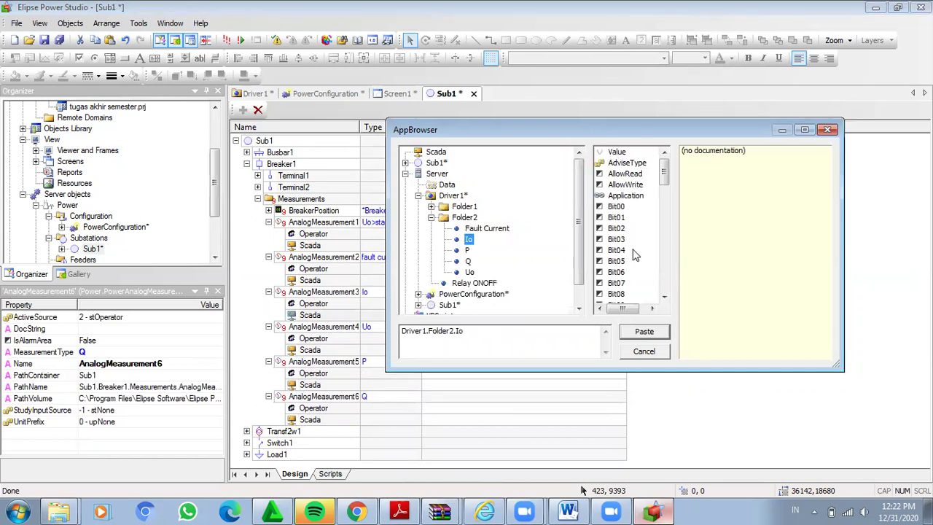
left_click(644, 333)
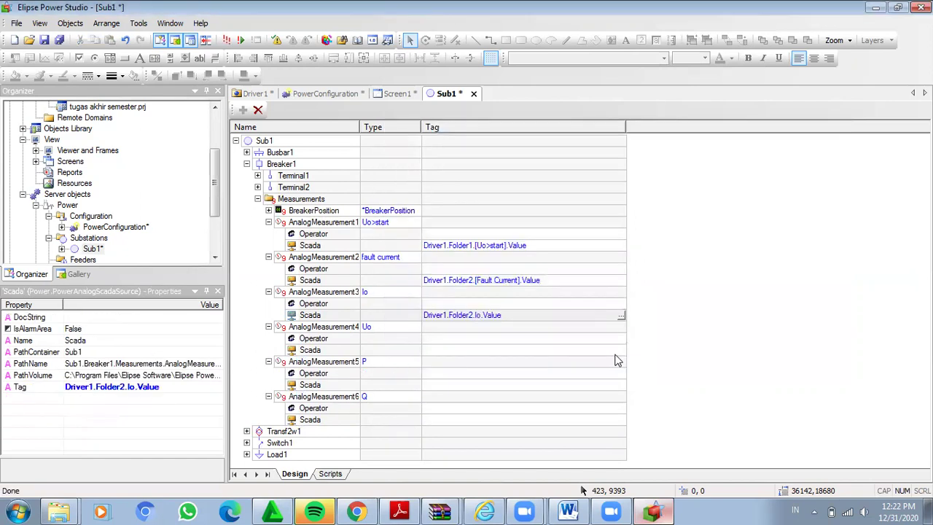
Link the tag of AnalogMeasurement4's Scada source to Driver1.Folder2.Uo.Value
left_click(621, 315)
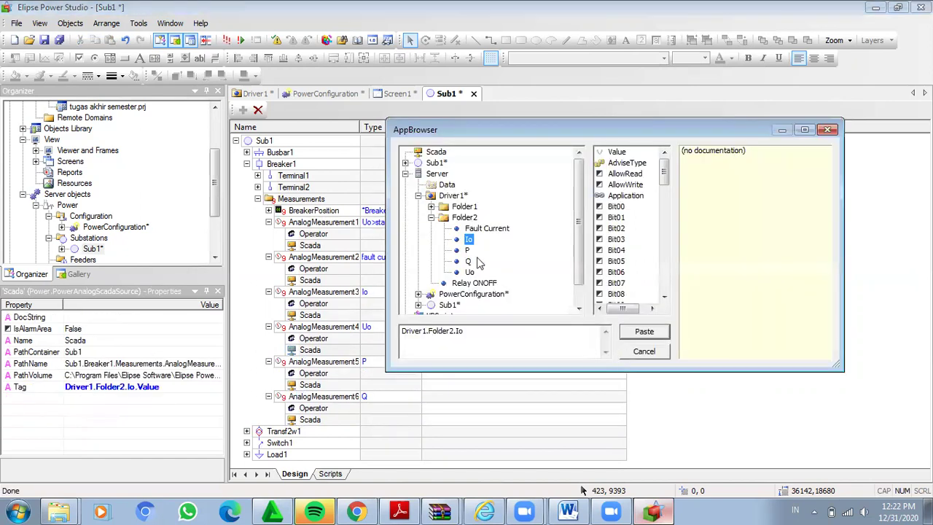
left_click(470, 272)
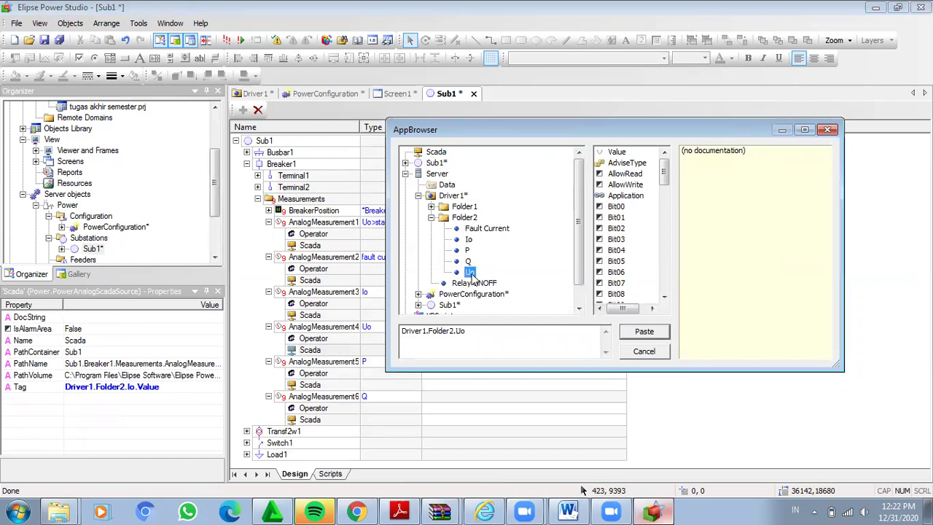
left_click(617, 152)
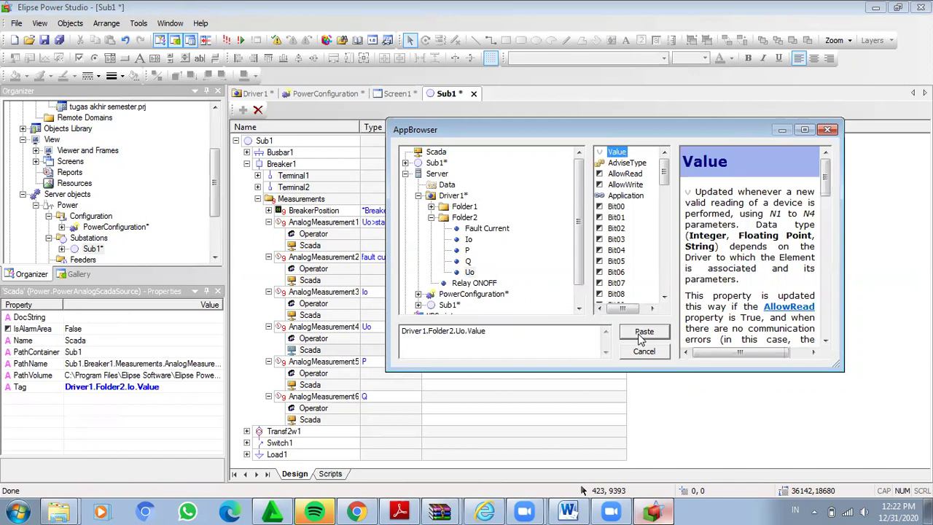
left_click(640, 337)
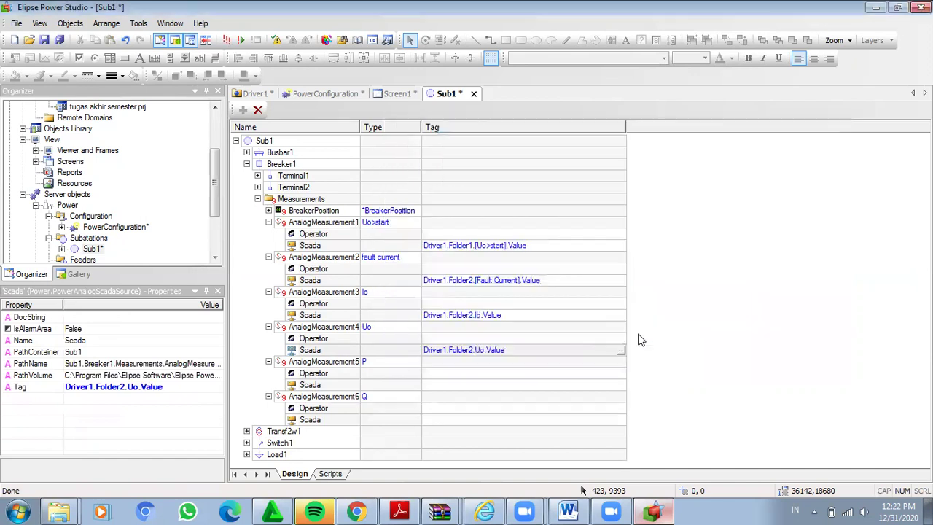
Link the tag of AnalogMeasurement5's Scada source to Driver1.Folder2.P.Value
left_click(621, 385)
left_click(620, 385)
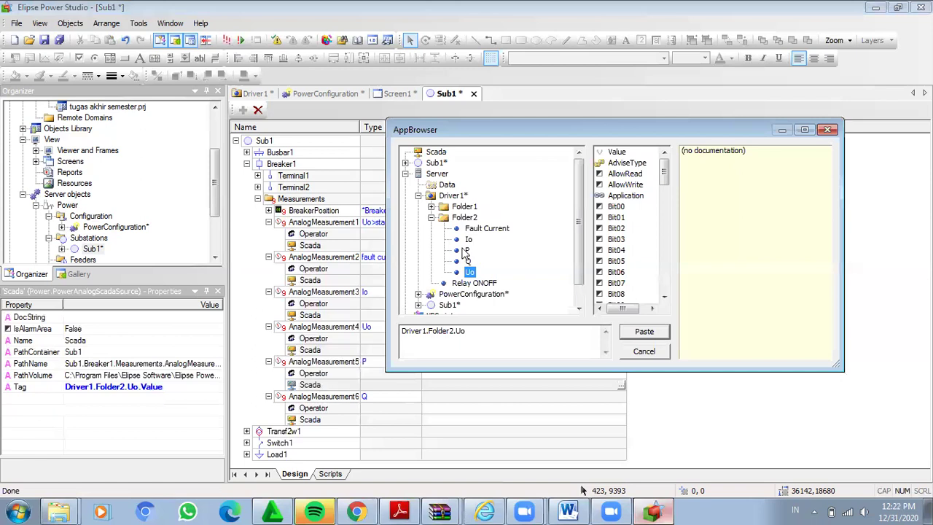
left_click(467, 250)
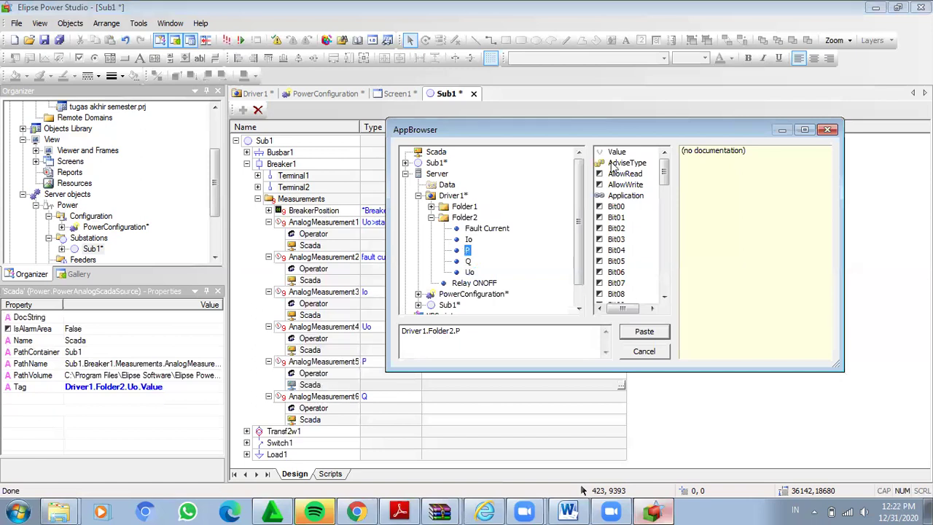
left_click(617, 152)
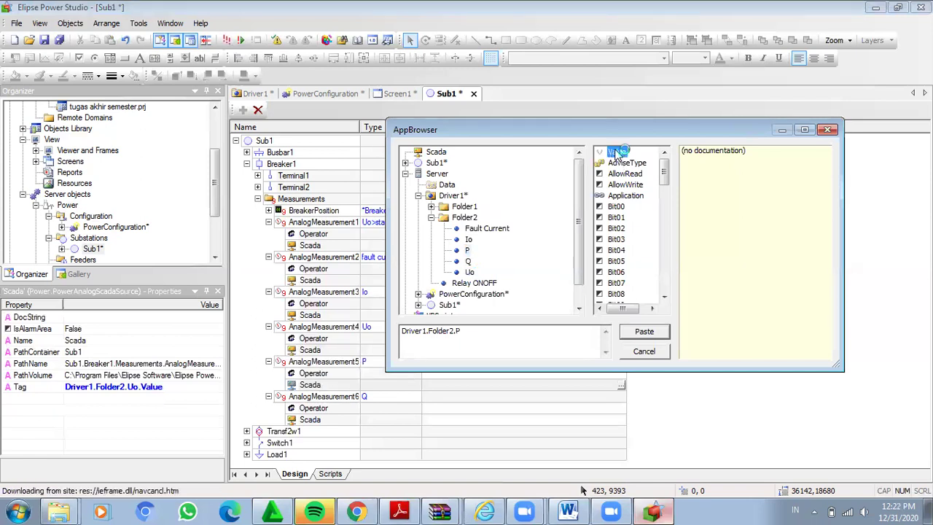
left_click(651, 332)
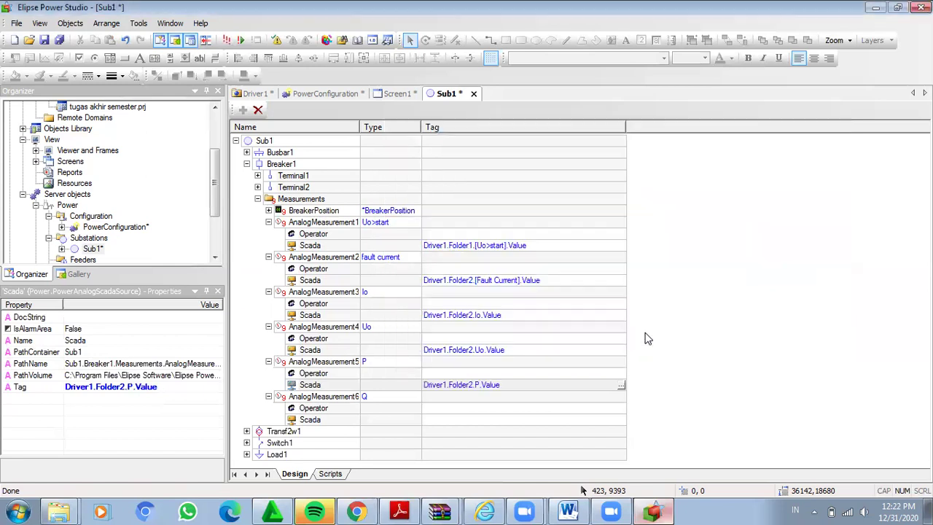
Link the tag of AnalogMeasurement6's Scada source to Driver1.Folder2.Q.Value
left_click(620, 420)
left_click(468, 261)
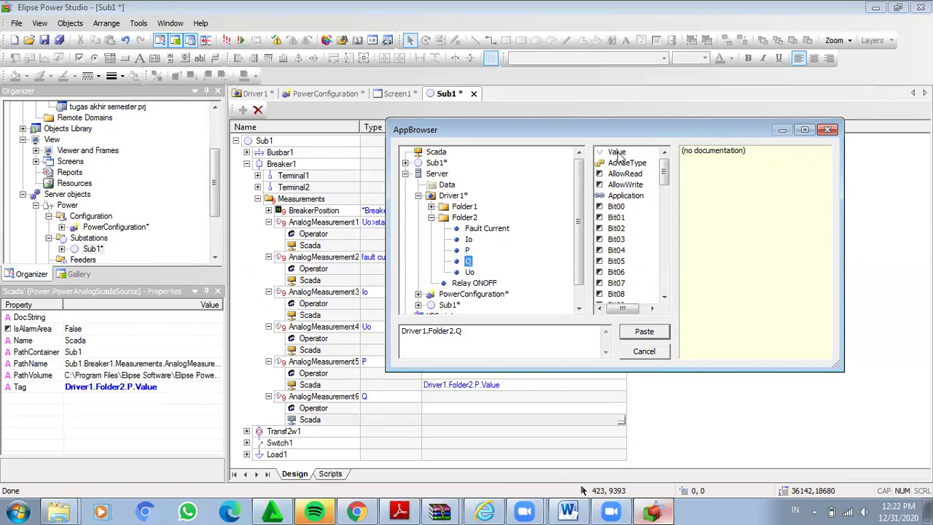
left_click(618, 153)
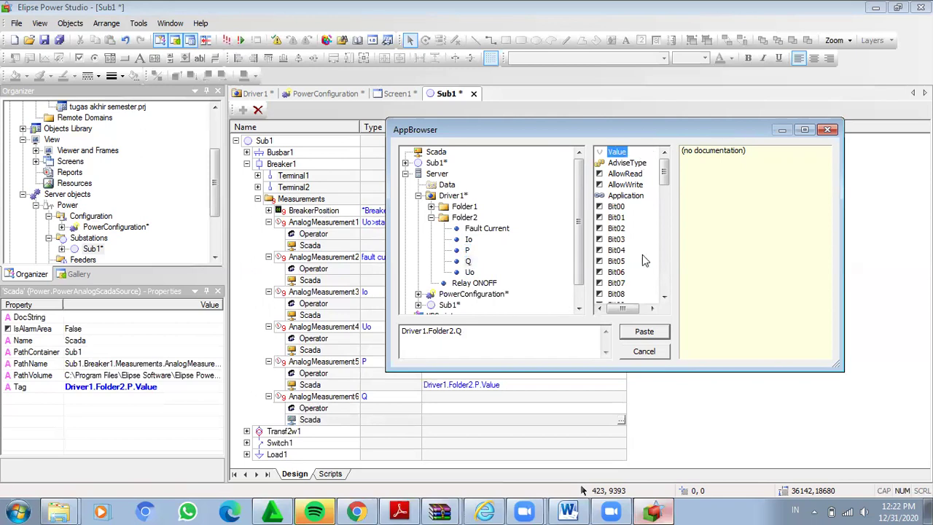
left_click(645, 332)
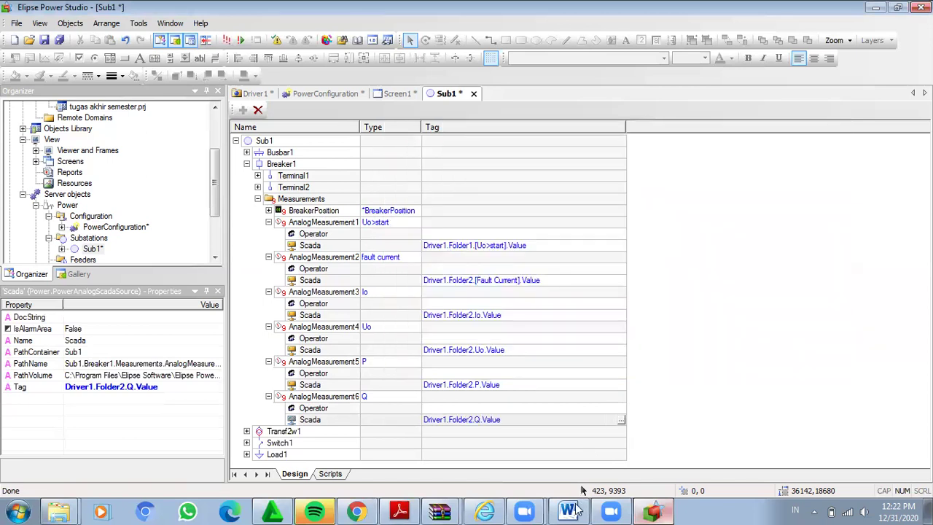
Read instruction 19 in the Word guide, return to Elipse Power Studio and set AnalogMeasurement1's ActiveSource to 1 - stScada
left_click(572, 511)
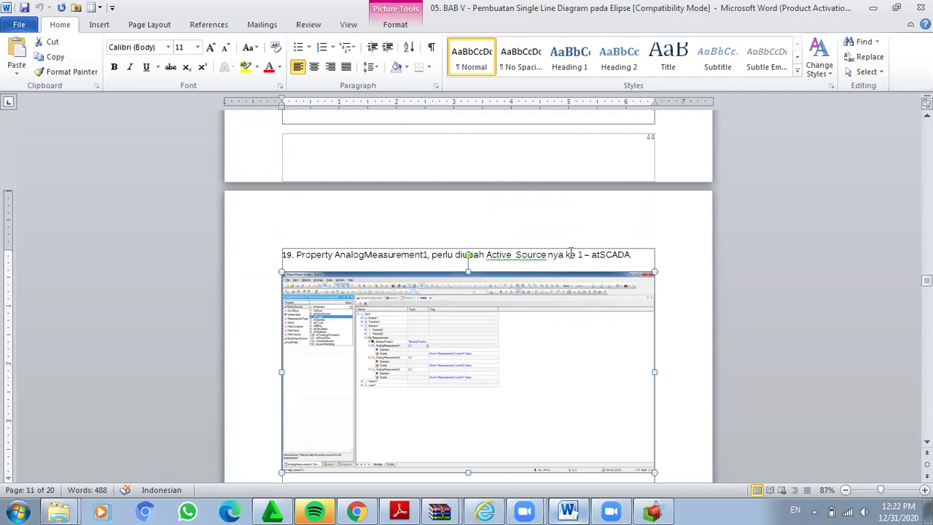
left_click(652, 512)
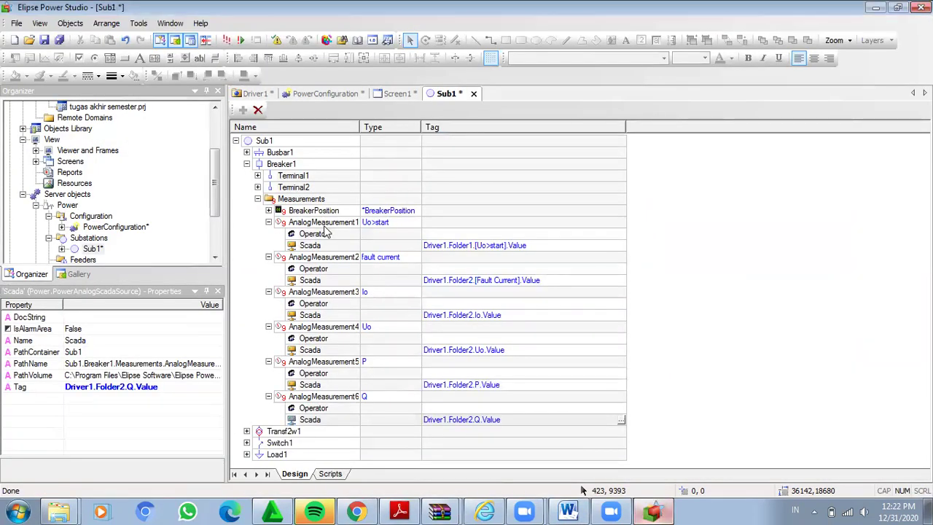
left_click(319, 223)
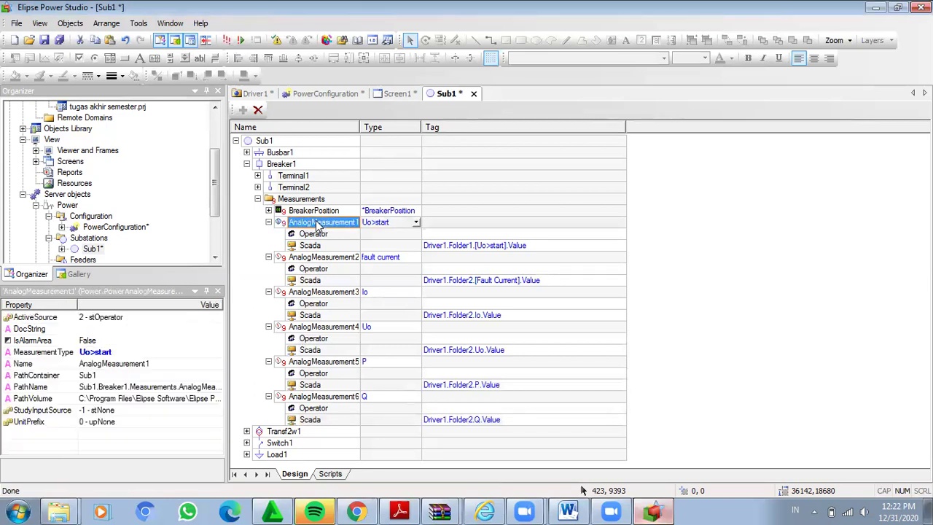
left_click(216, 318)
left_click(217, 317)
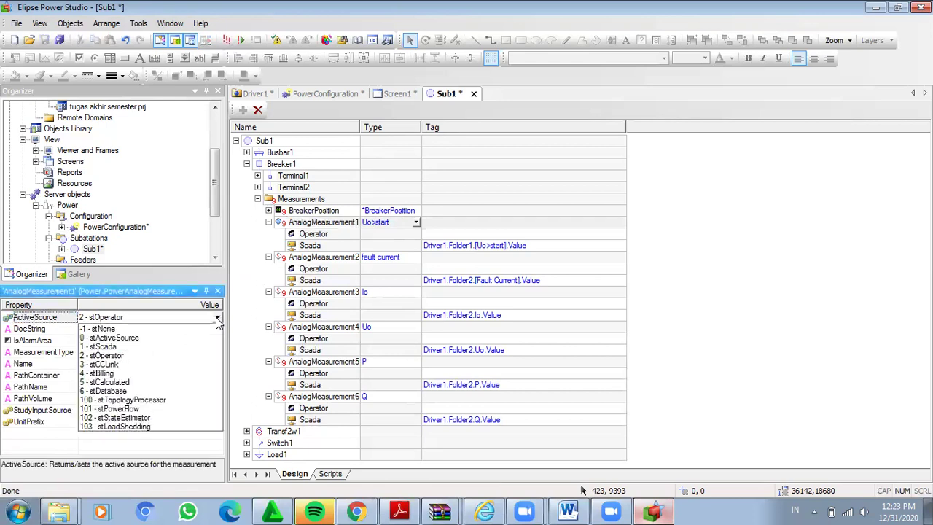
left_click(128, 347)
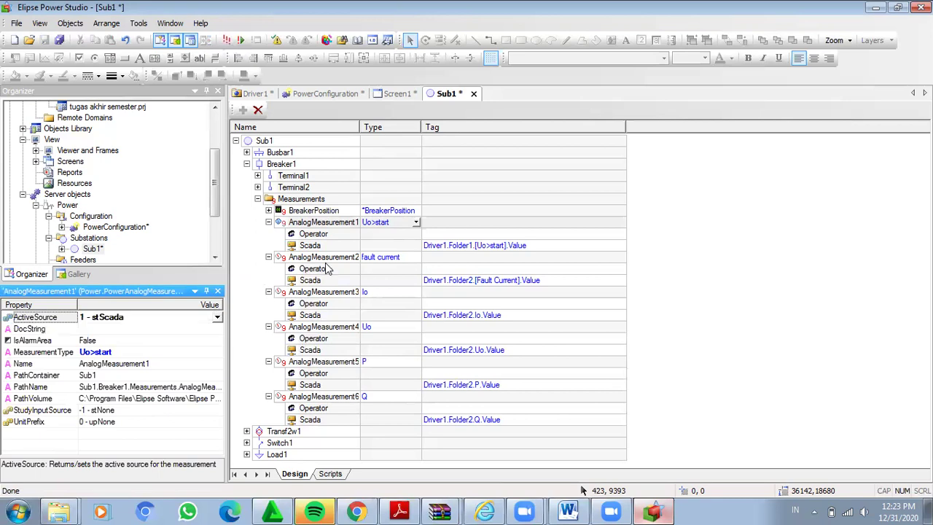
Set the ActiveSource of AnalogMeasurement2 and AnalogMeasurement3 to 1 - stScada
left_click(323, 258)
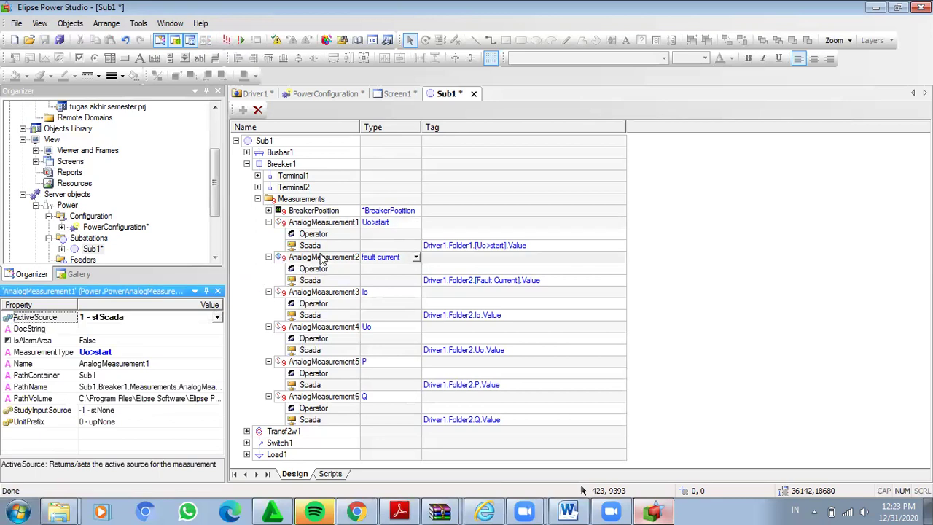
left_click(216, 319)
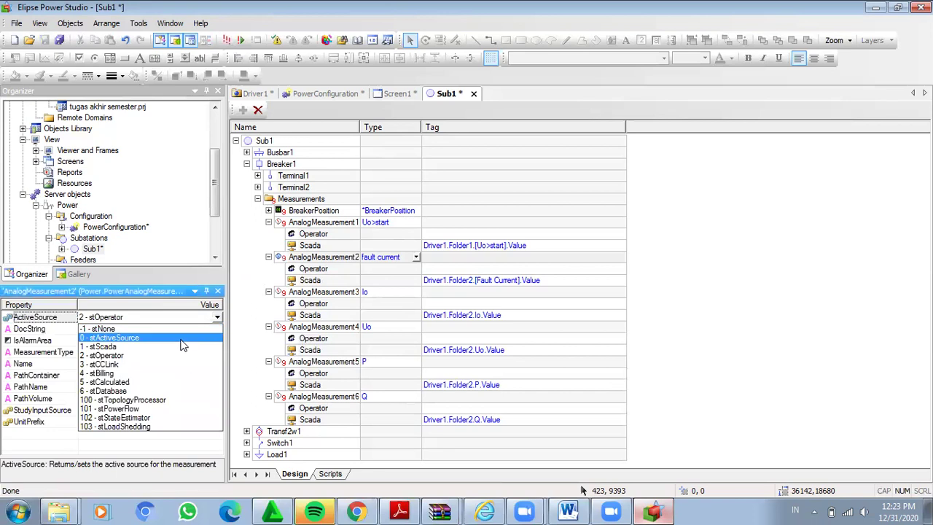
left_click(179, 349)
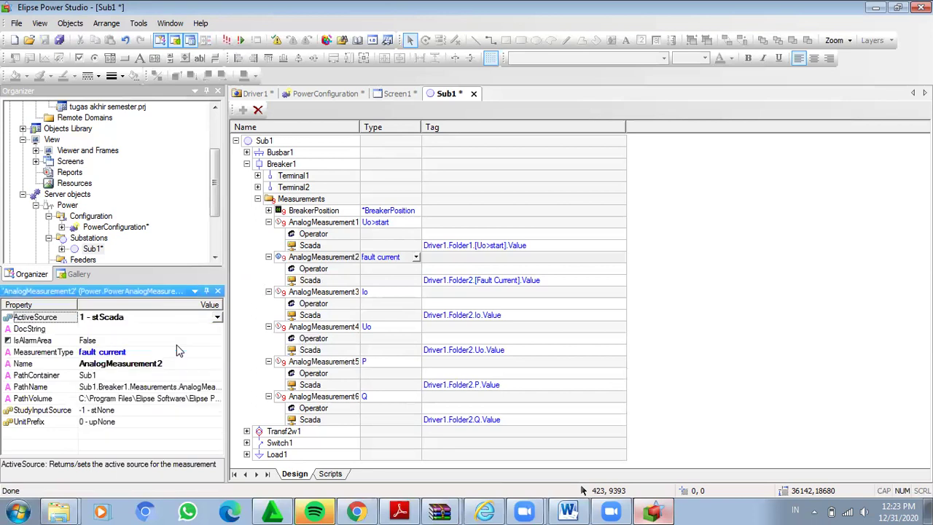
left_click(350, 294)
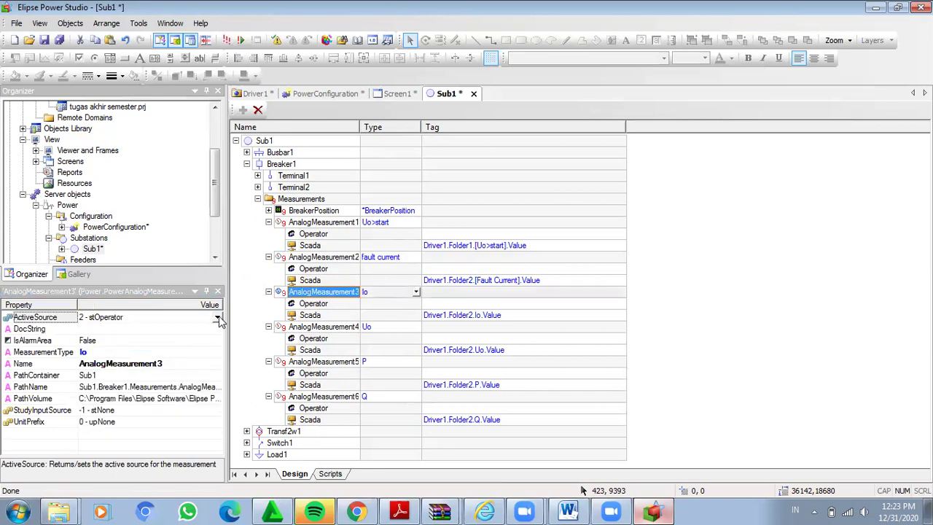
left_click(217, 318)
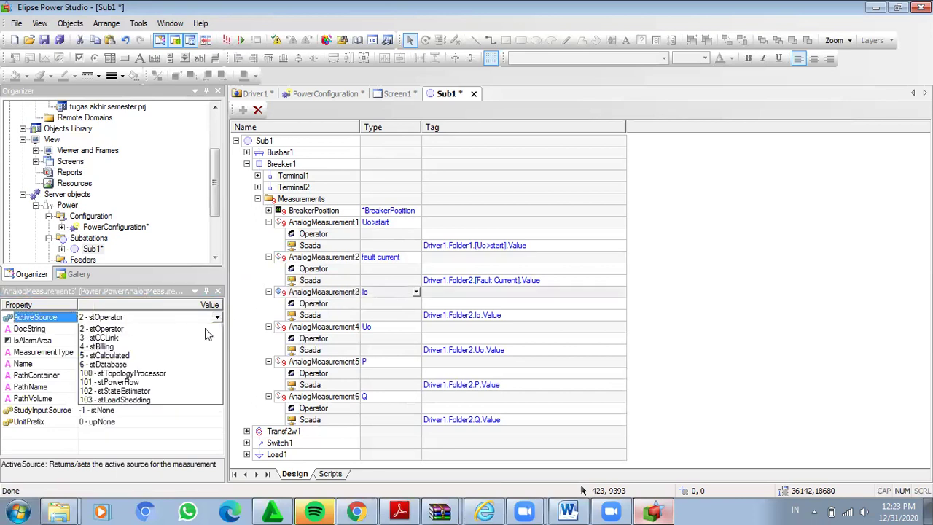
left_click(292, 328)
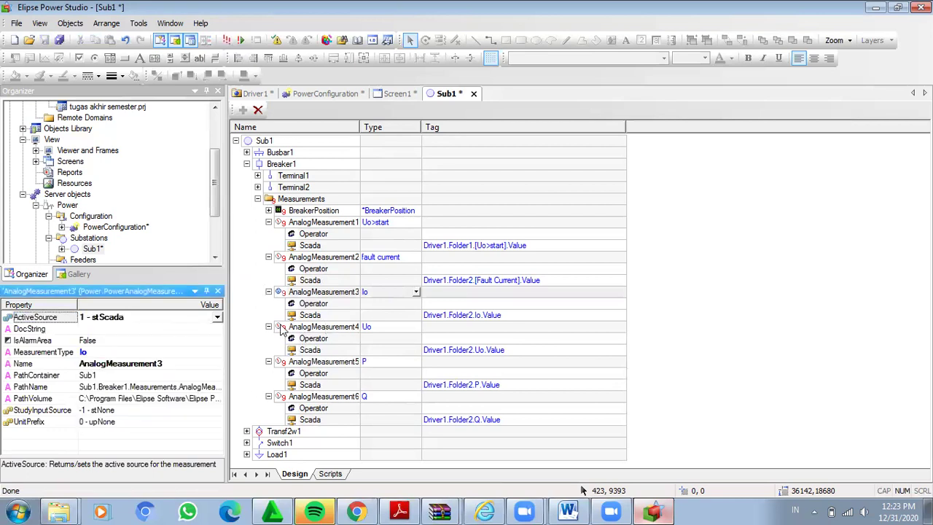
Set the ActiveSource of AnalogMeasurement4 and AnalogMeasurement5 to 1 - stScada
left_click(281, 329)
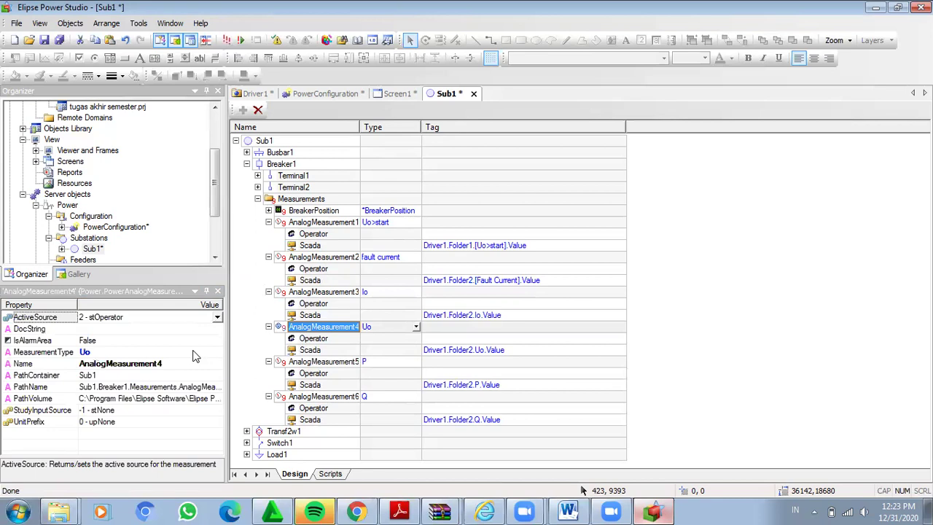
key("alt+Down")
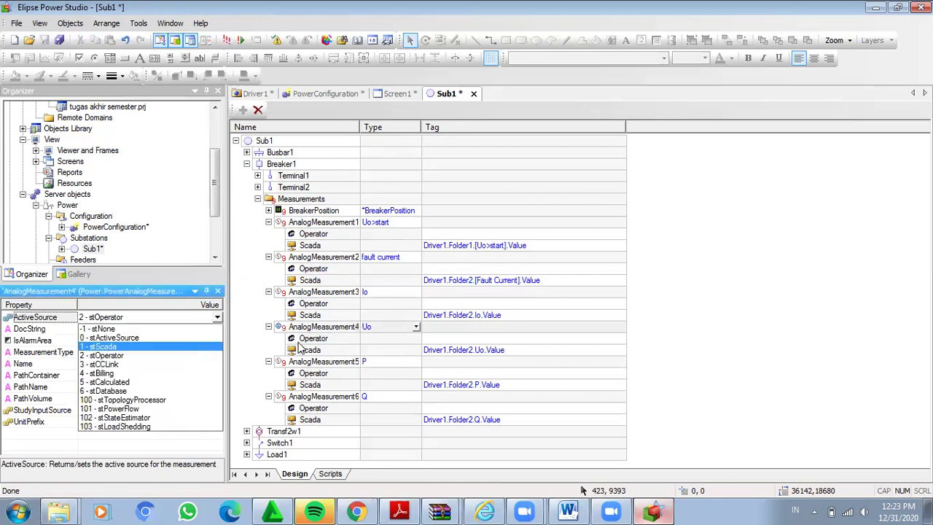
left_click(321, 355)
left_click(325, 362)
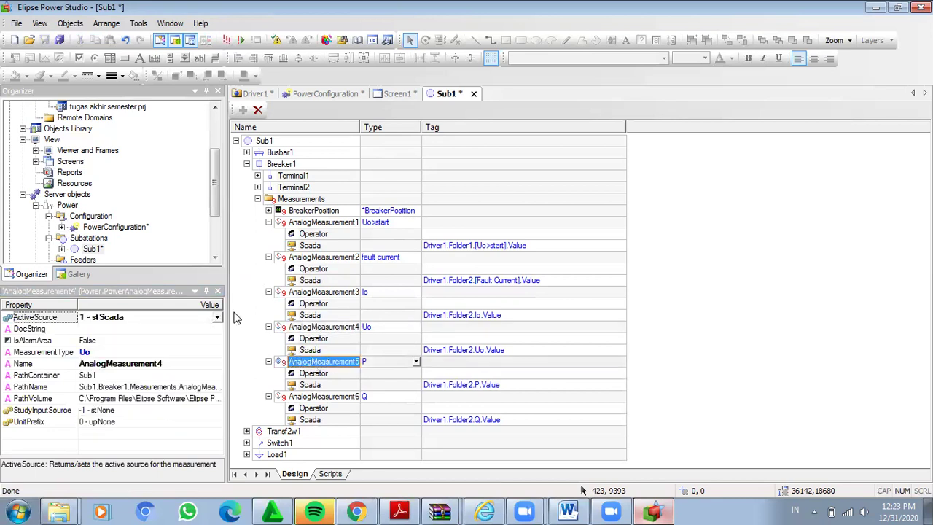
left_click(218, 318)
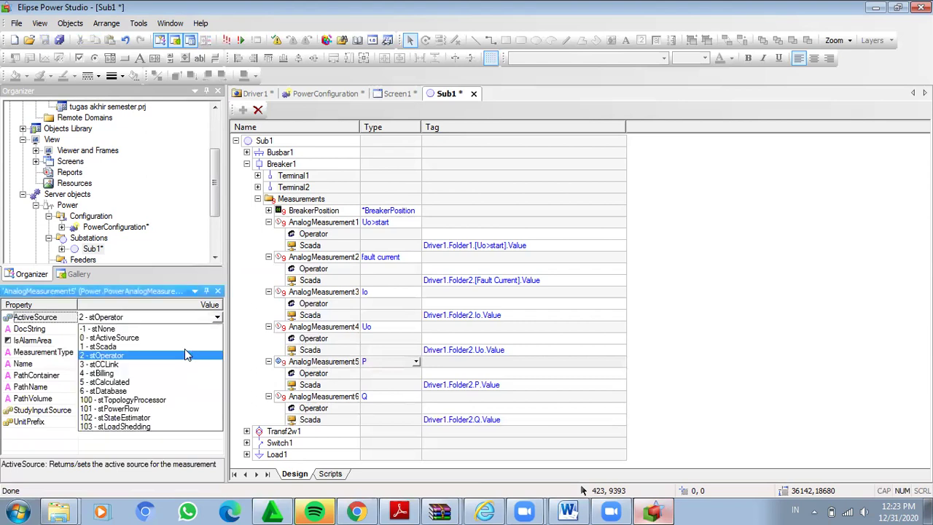
left_click(184, 347)
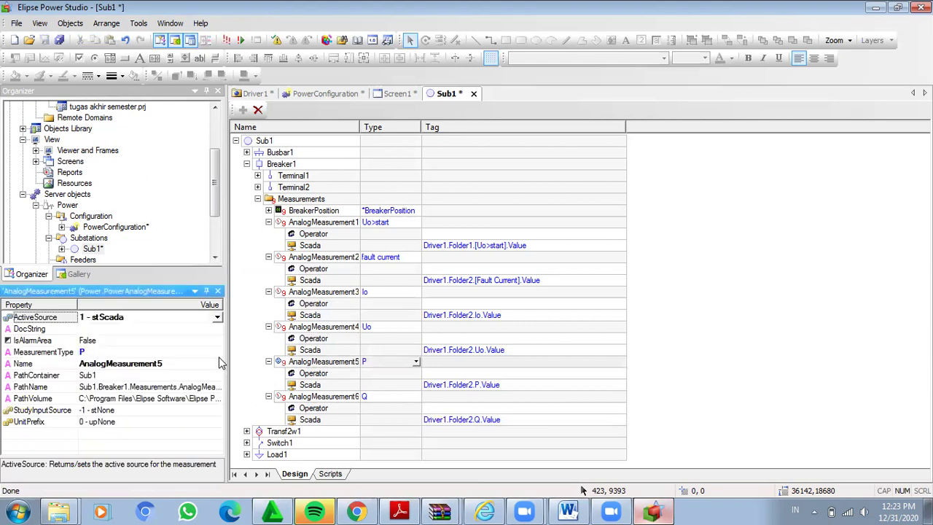
Set the ActiveSource of AnalogMeasurement6 to 1 - stScada
left_click(347, 395)
left_click(218, 318)
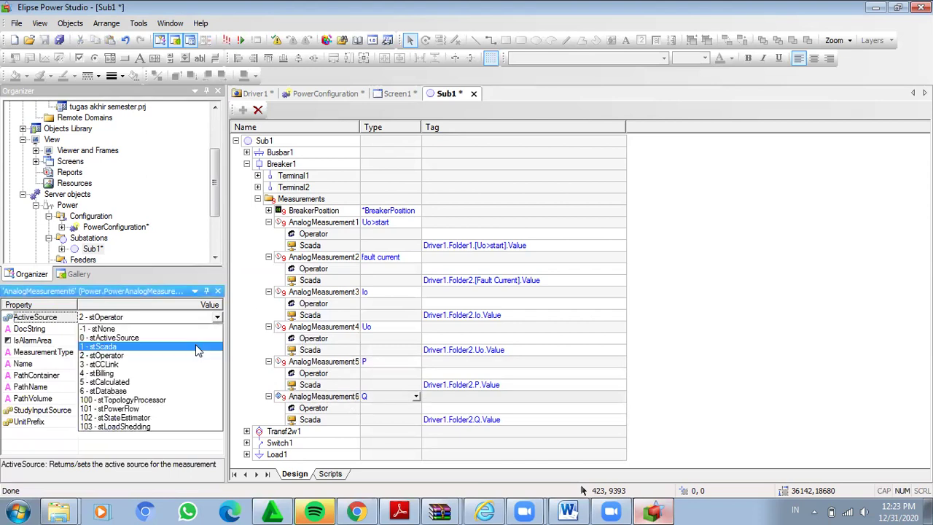
left_click(197, 348)
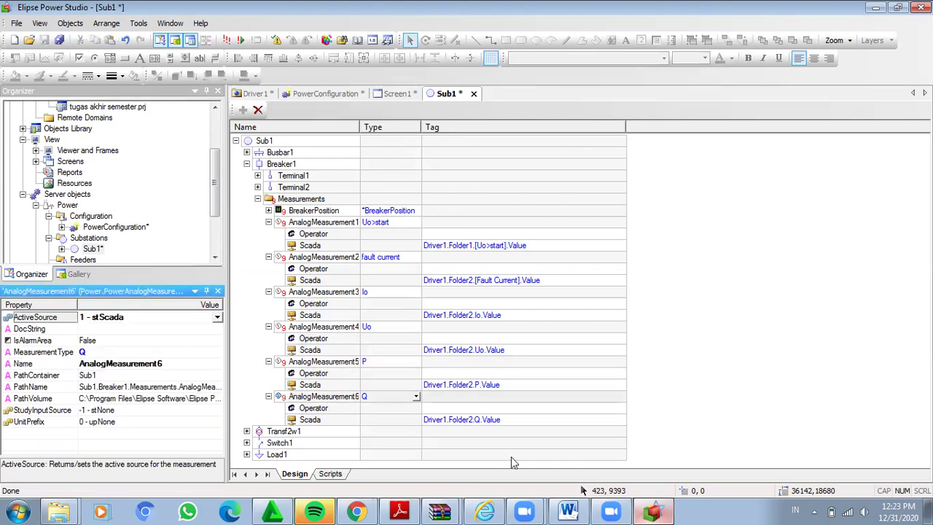
Switch to the Word guide and read instructions 20 to 24, up to choosing the Viewer for the main screen
left_click(568, 510)
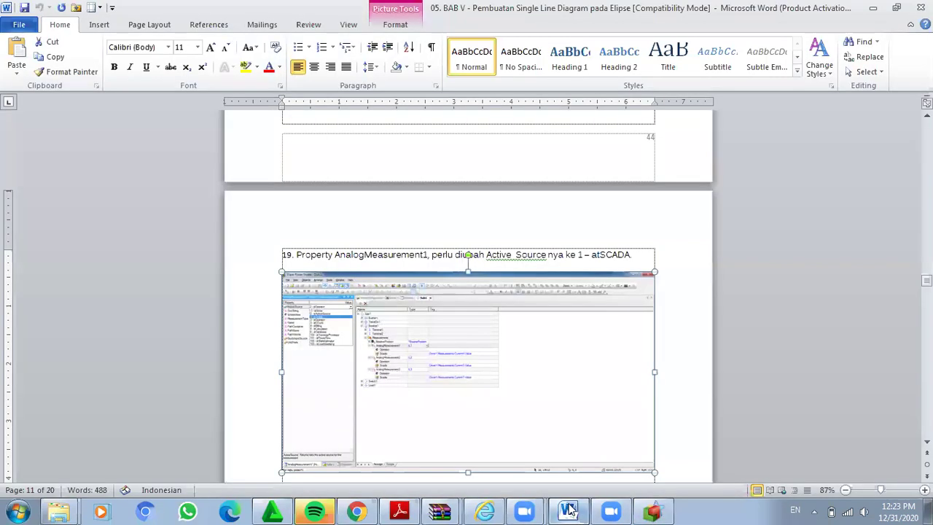
key("ctrl+v")
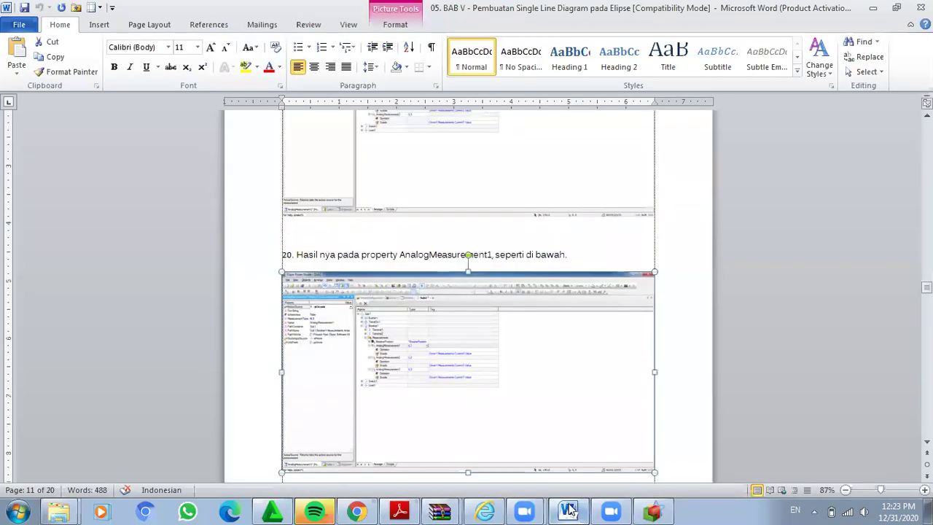
key("Down")
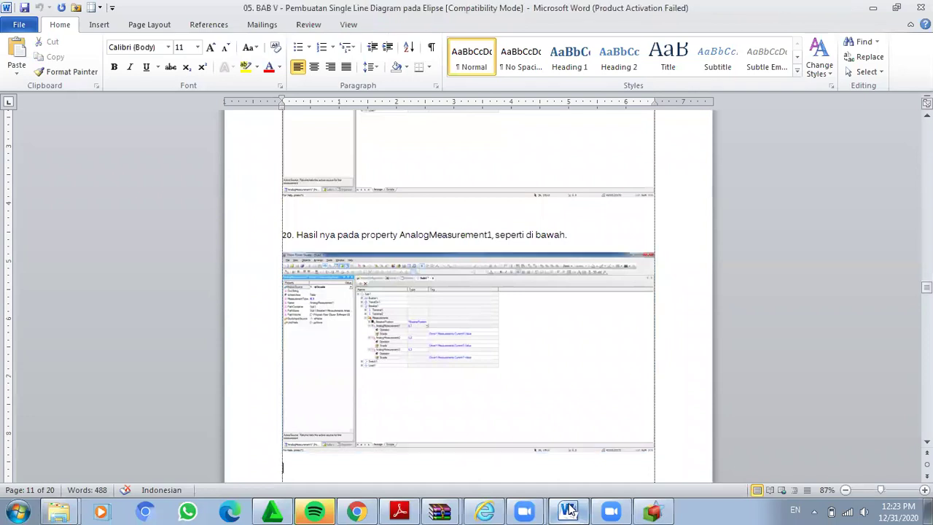
key("Down")
key("Down")
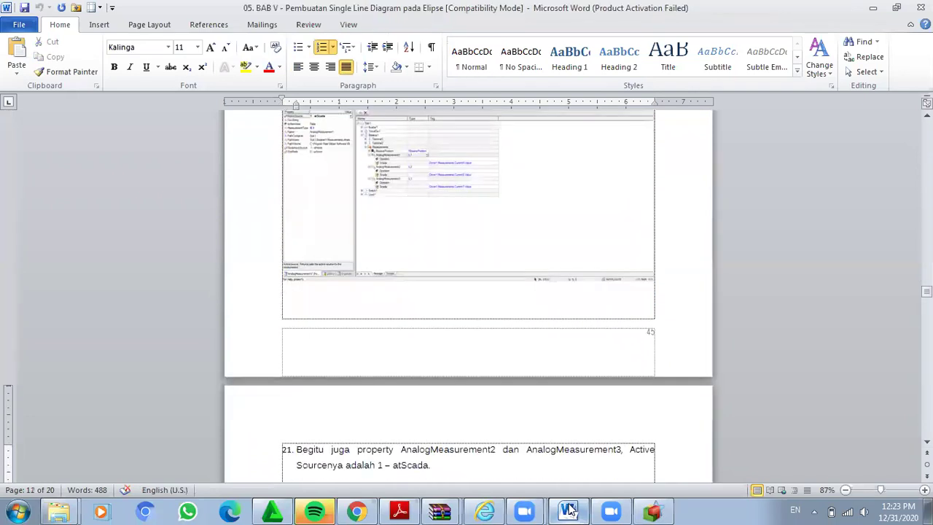
key("ctrl+v")
key("Down")
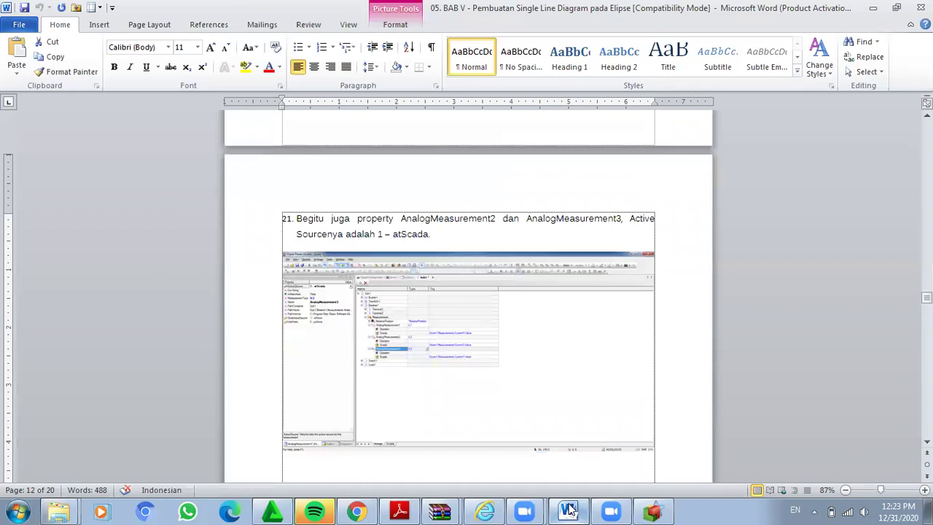
key("ctrl+v")
key("Down")
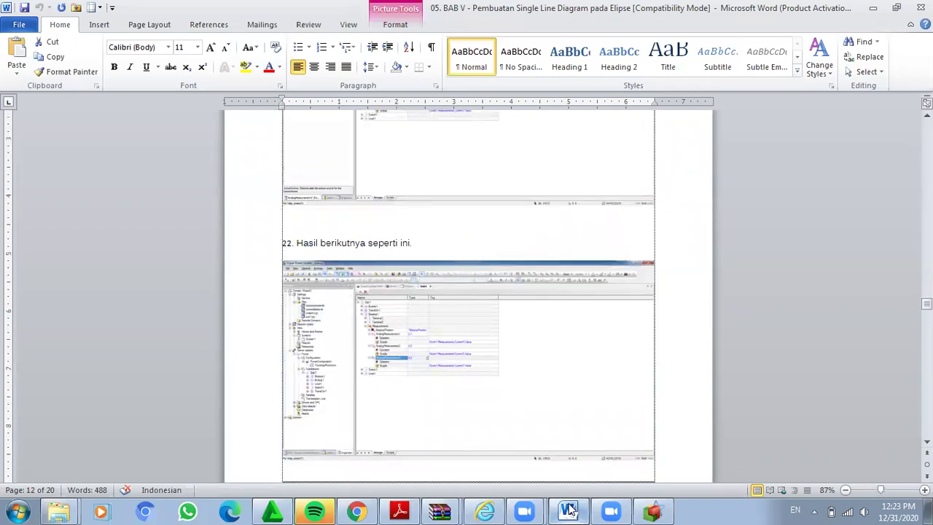
key("Down")
key("Down")
key("ctrl+v")
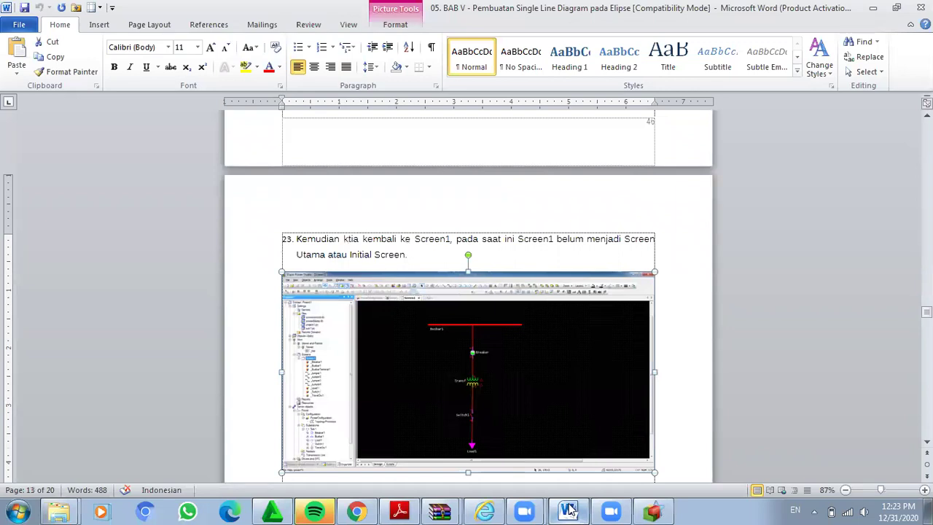
key("Down")
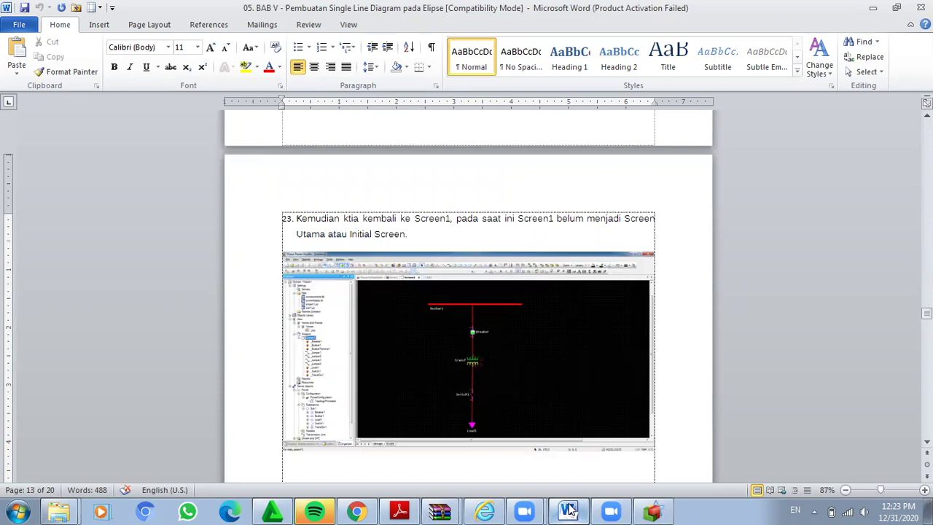
key("ctrl+v")
type("Untuk menjadikan Screen1 sebagi Screen Utama, Pilihlah View > Viewer and Frame > Viewer.")
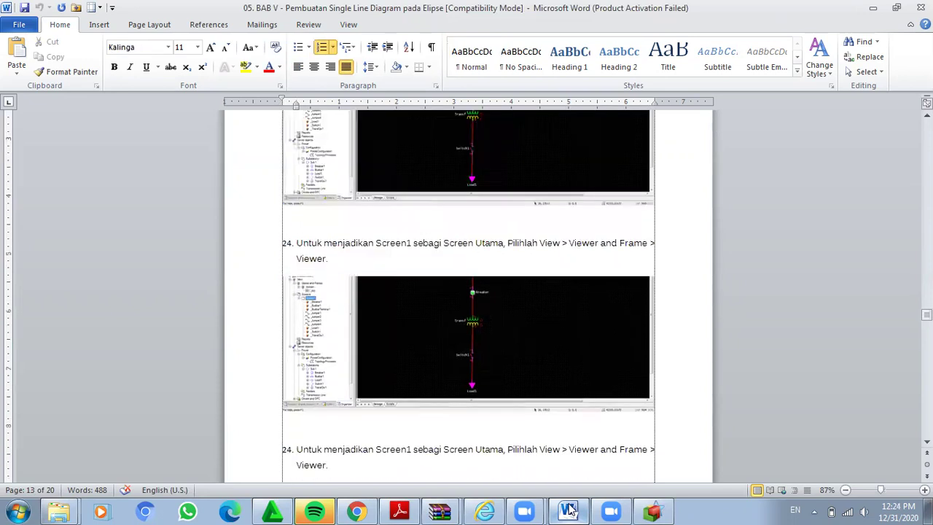
key("ctrl+v")
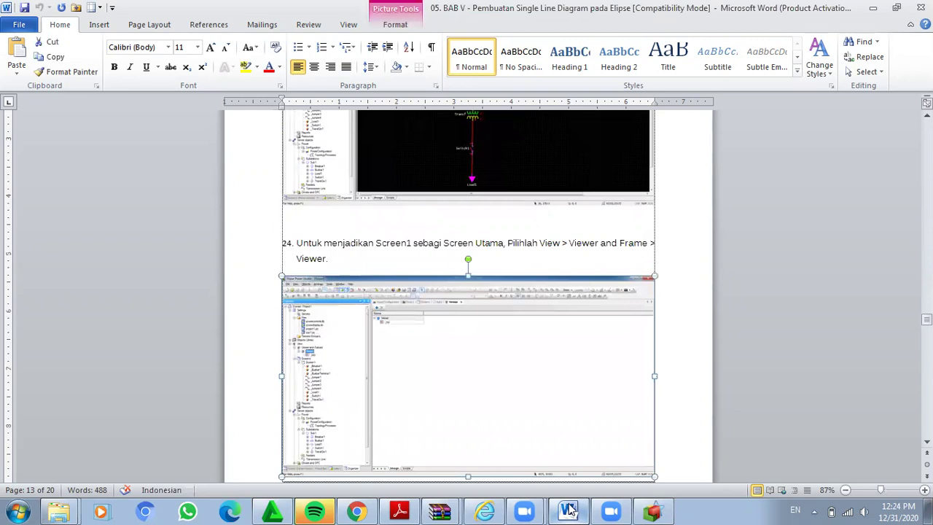
Return to Elipse Power Studio and open the Viewer object under Viewer and Frames
left_click(655, 511)
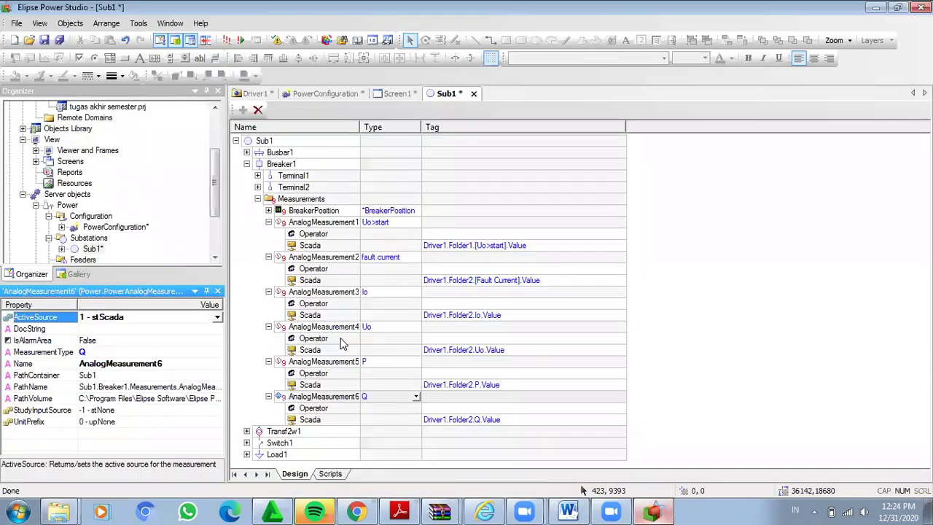
left_click(36, 151)
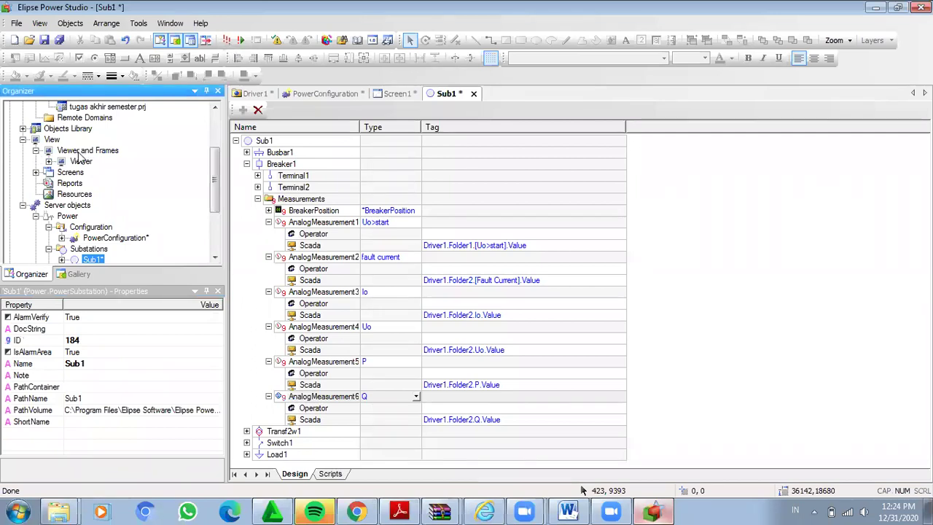
left_click(48, 161)
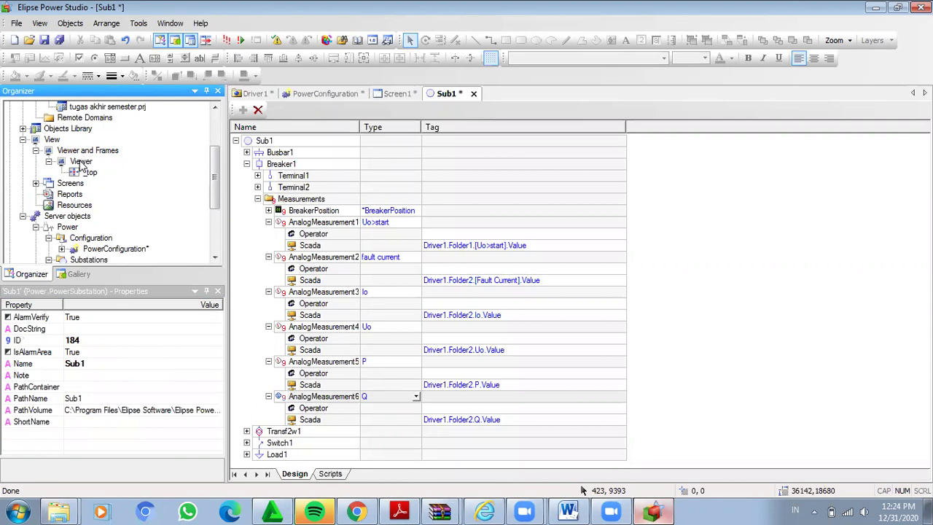
double_click(81, 162)
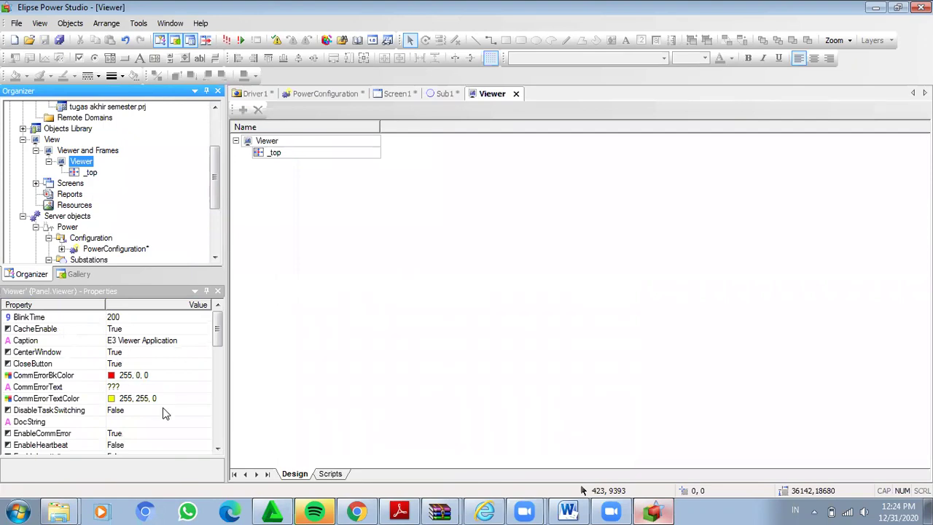
Set the Viewer's InitialScreen property to Screen1
left_click(218, 449)
left_click(218, 450)
left_click(217, 450)
left_click(218, 449)
left_click(217, 449)
left_click(217, 450)
left_click(217, 449)
left_click(217, 449)
left_click(218, 449)
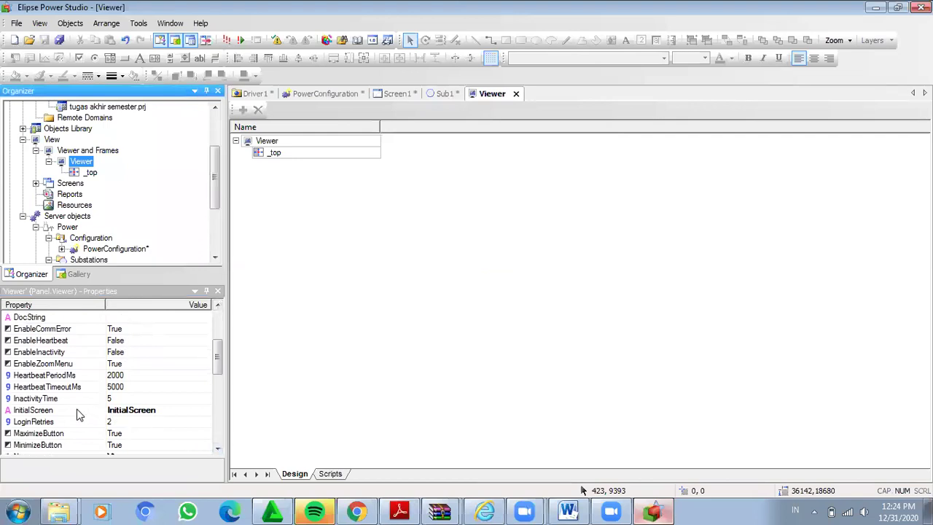
left_click(145, 410)
left_click(206, 410)
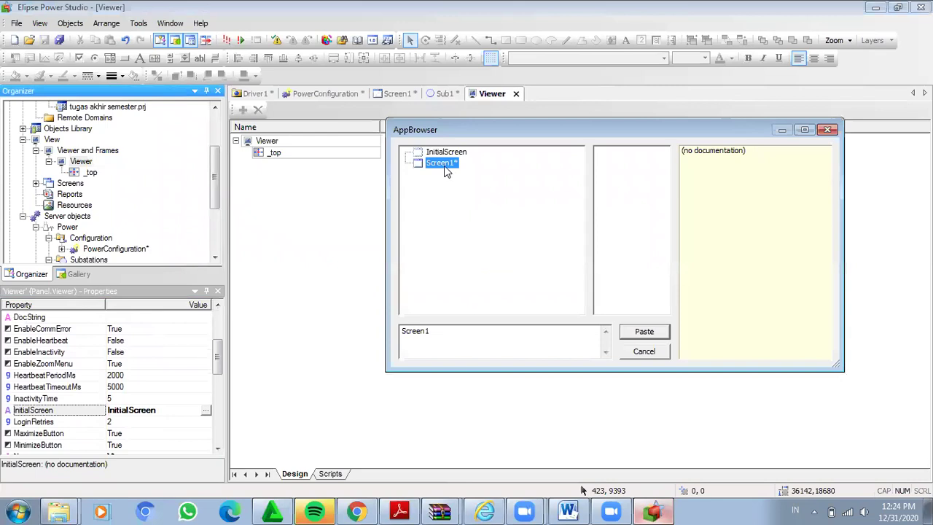
left_click(644, 332)
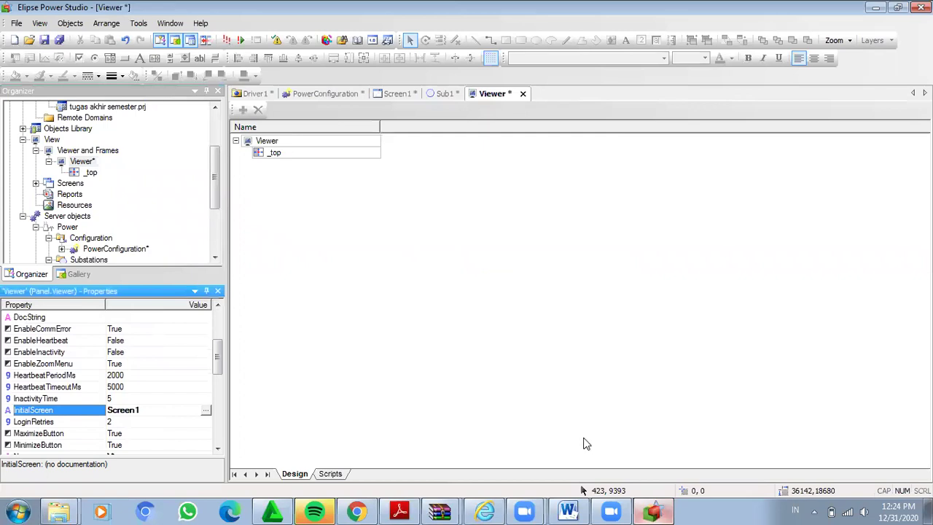
Switch to the Word guide and read instructions 25 to 29 on the initial screen and running the domain
left_click(570, 510)
key("Down")
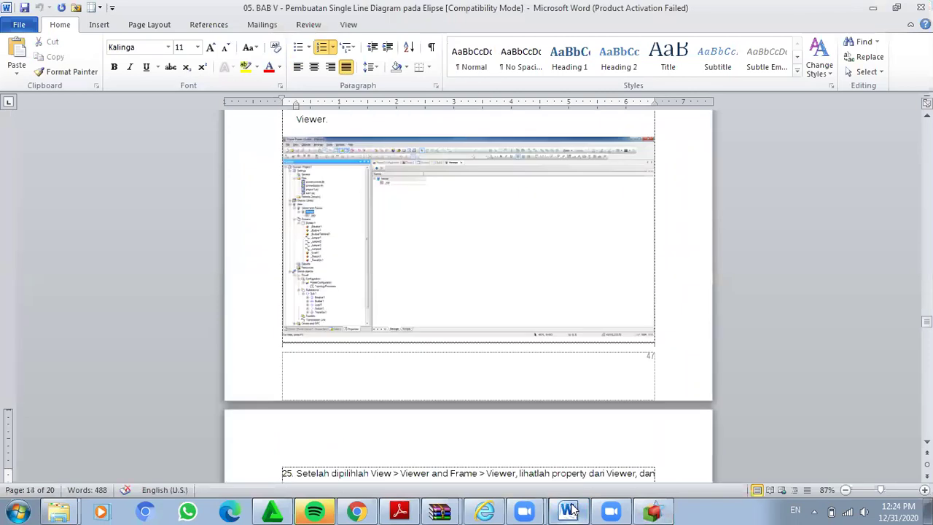
key("Down")
key("Down")
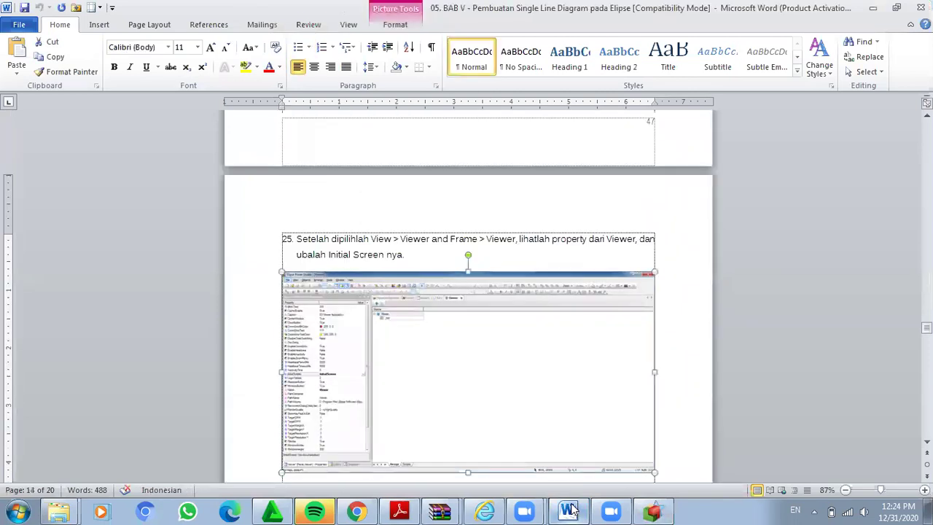
key("Down")
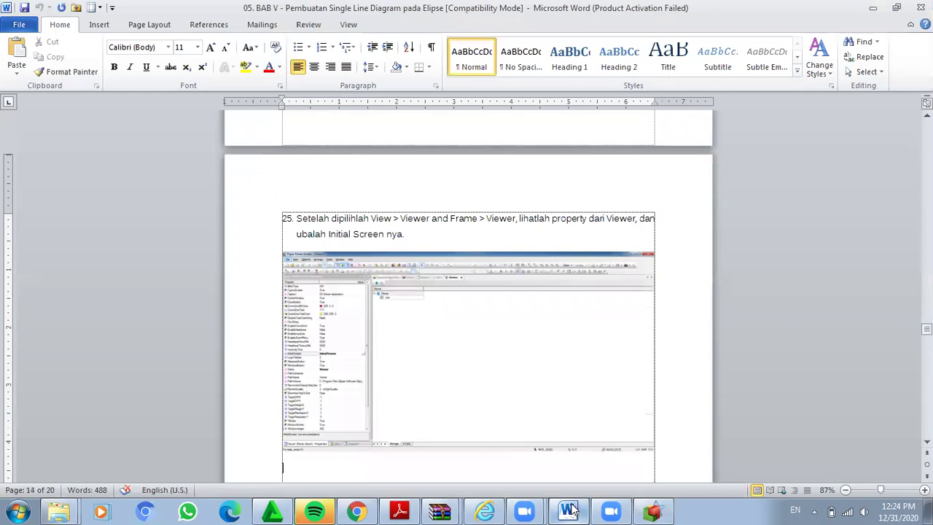
type("Ubah Initial Screen, menjadi Screen1.")
key("ctrl+v")
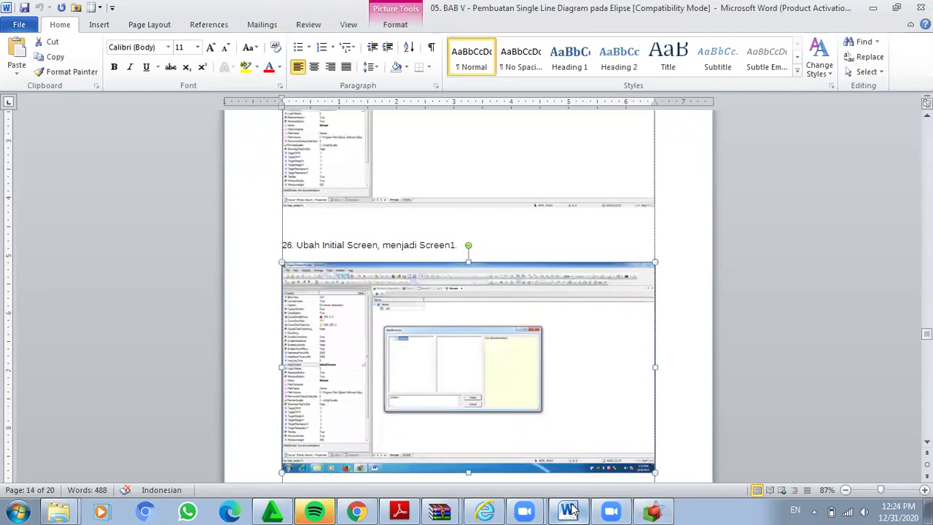
type("Pada saat ini Screen1, sudah menjadi Initial Screen.")
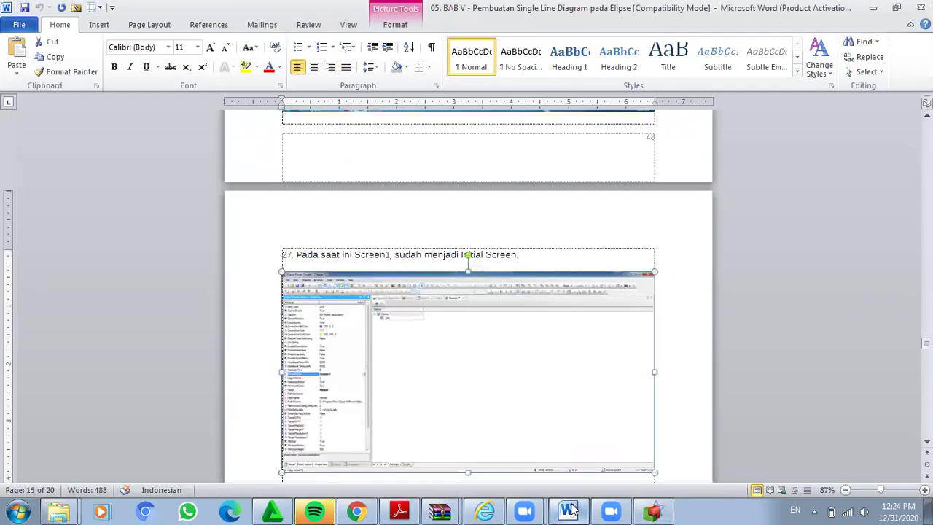
type("Setelah Screen1 menjadi Initial Screen, jalankan domain untuk mengetes-nya.")
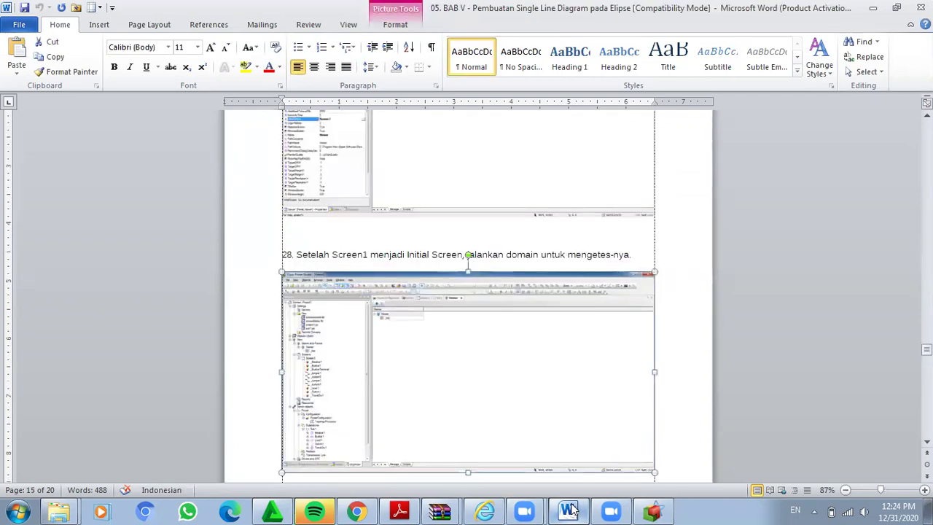
key("Down")
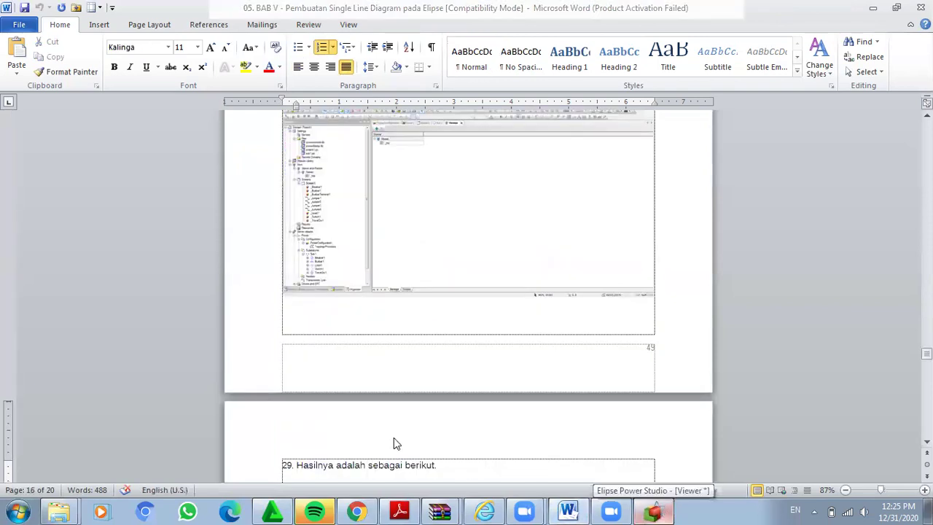
Return to Screen1 in Elipse Power Studio and run the domain with the changes saved, showing the diagram in E3 Viewer
left_click(654, 511)
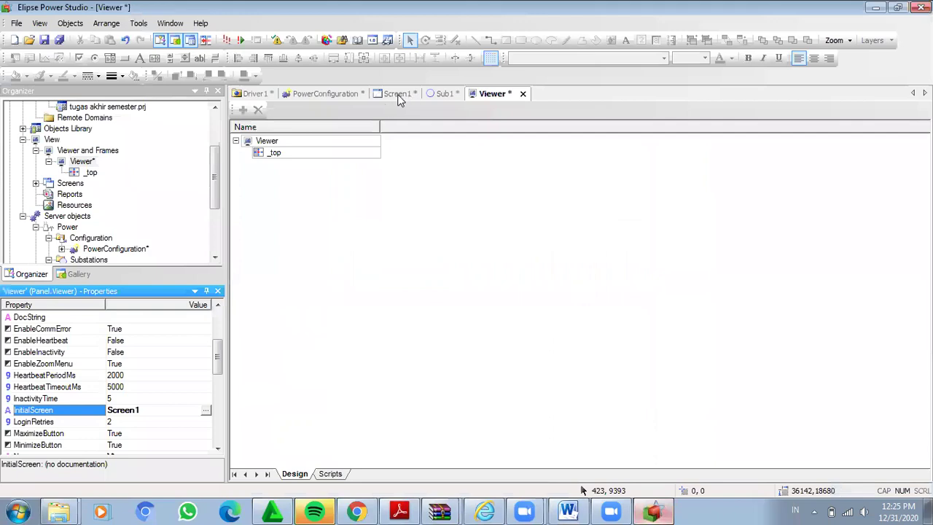
left_click(398, 95)
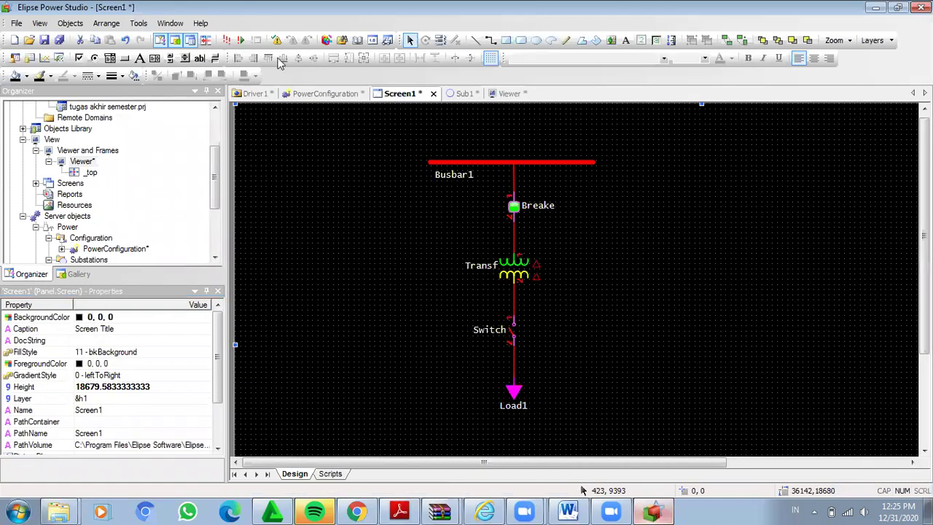
left_click(226, 41)
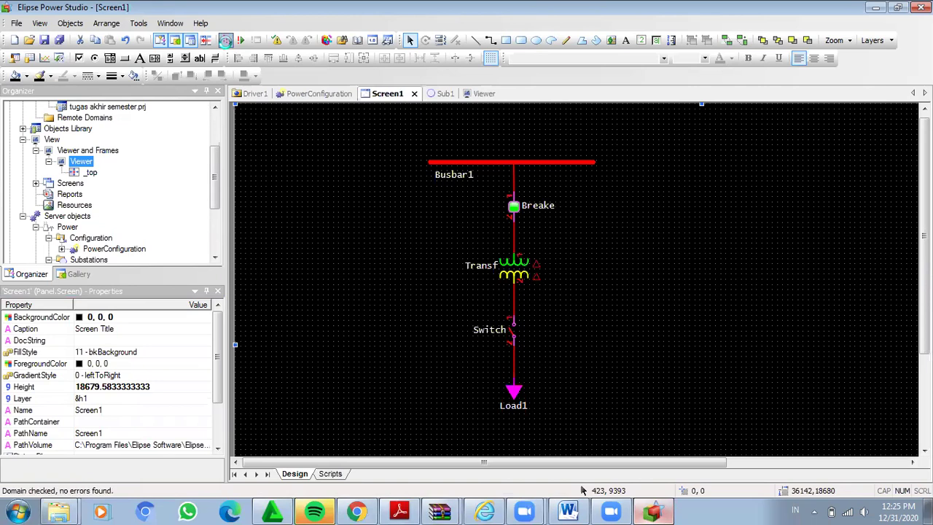
left_click(226, 42)
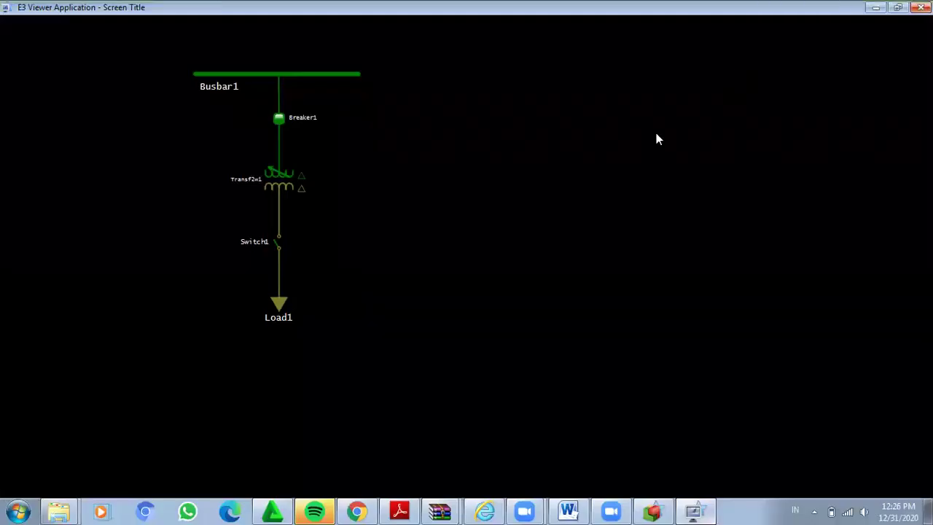
Close the running E3 Viewer and insert three XPowerDisplay objects in the empty area of Screen1 beside the single line diagram
key("alt+F4")
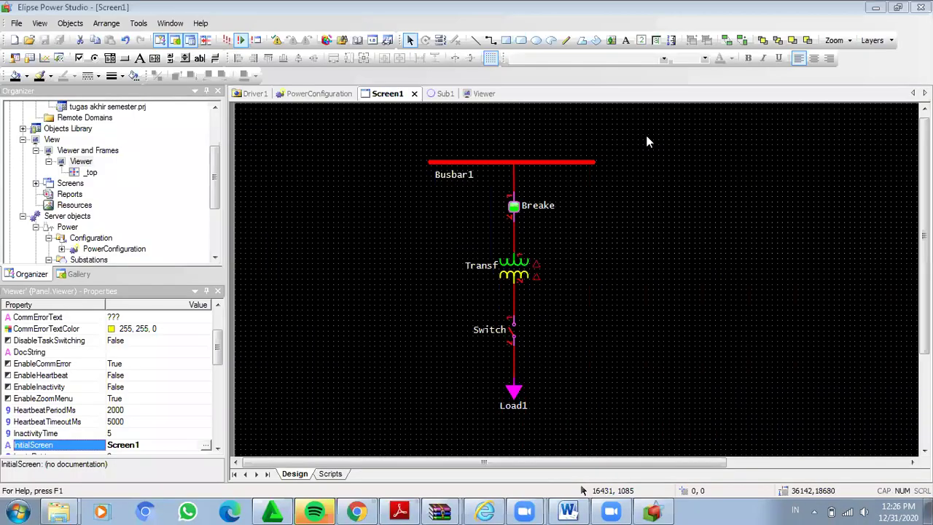
right_click(664, 206)
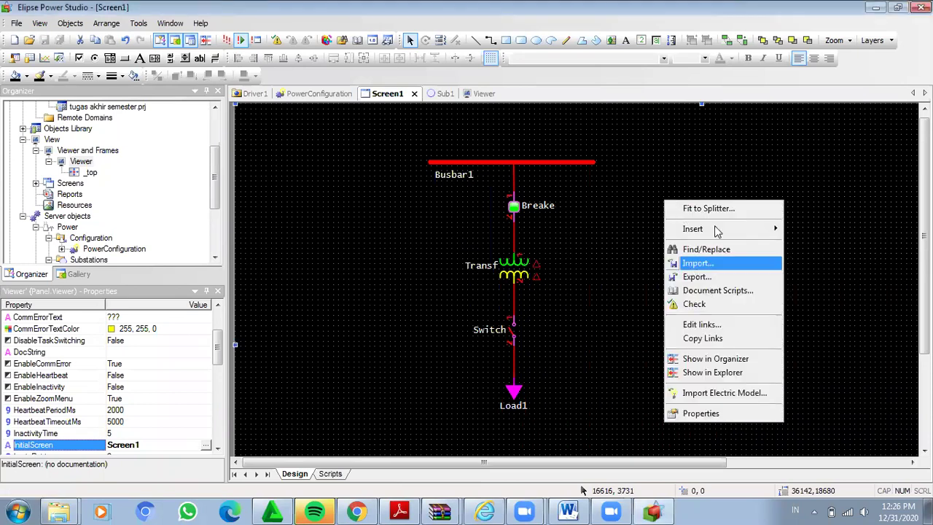
mouse_move(718, 231)
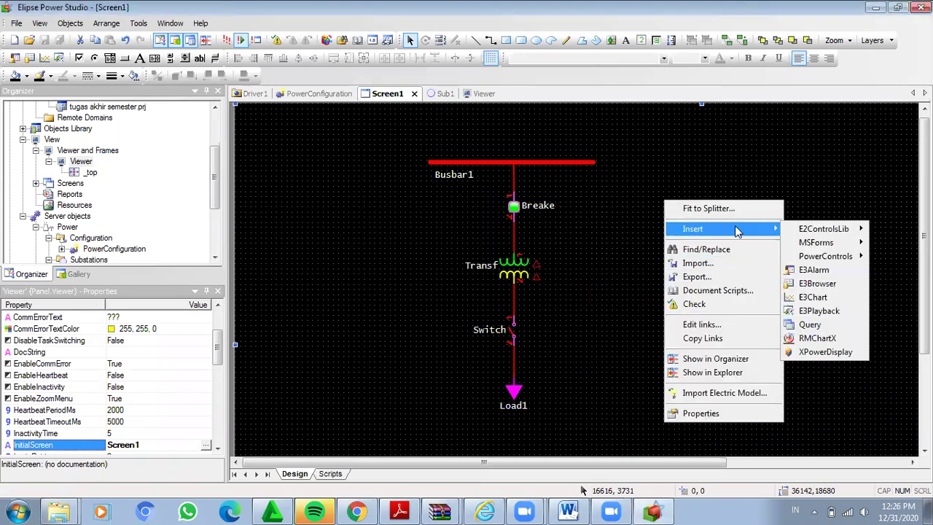
left_click(836, 354)
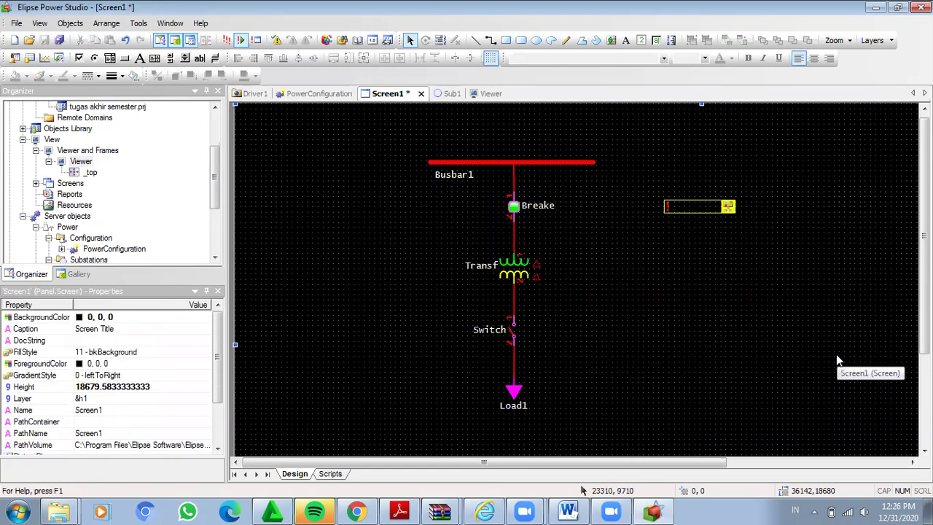
right_click(718, 290)
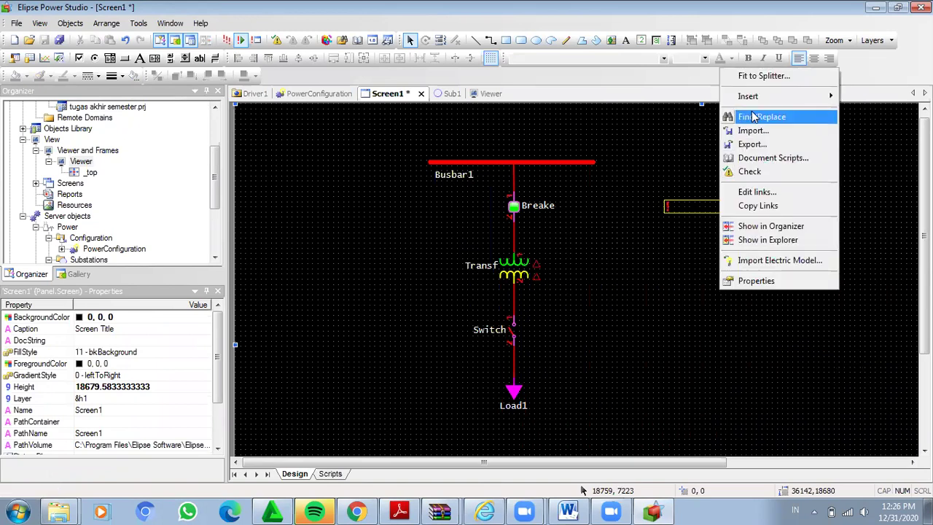
mouse_move(747, 99)
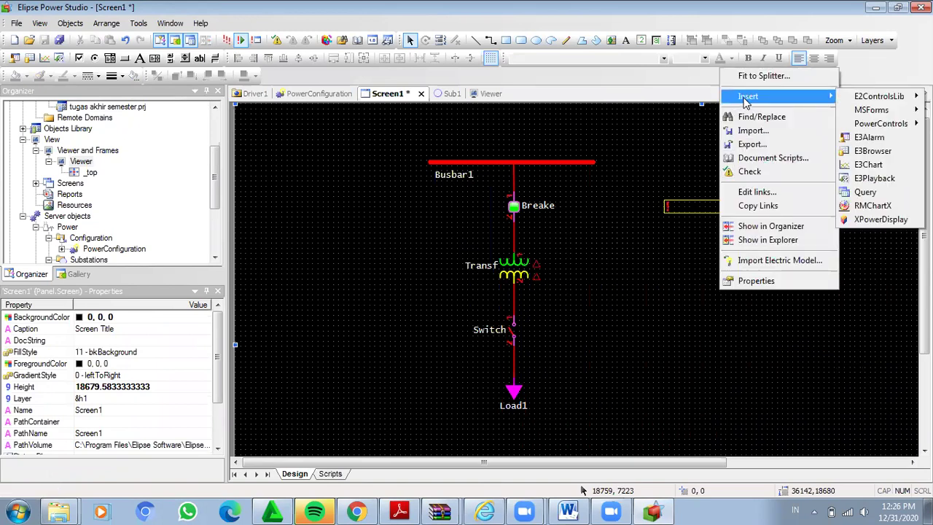
left_click(882, 218)
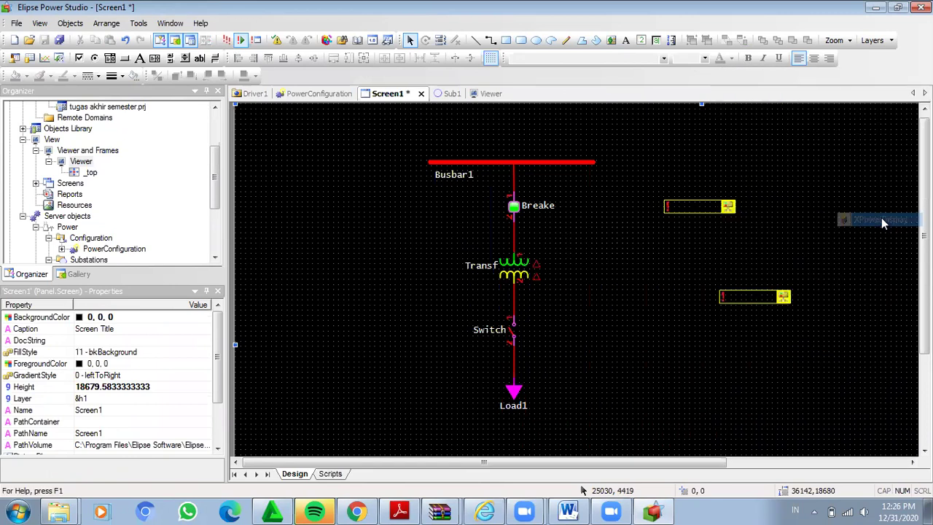
right_click(742, 253)
mouse_move(773, 282)
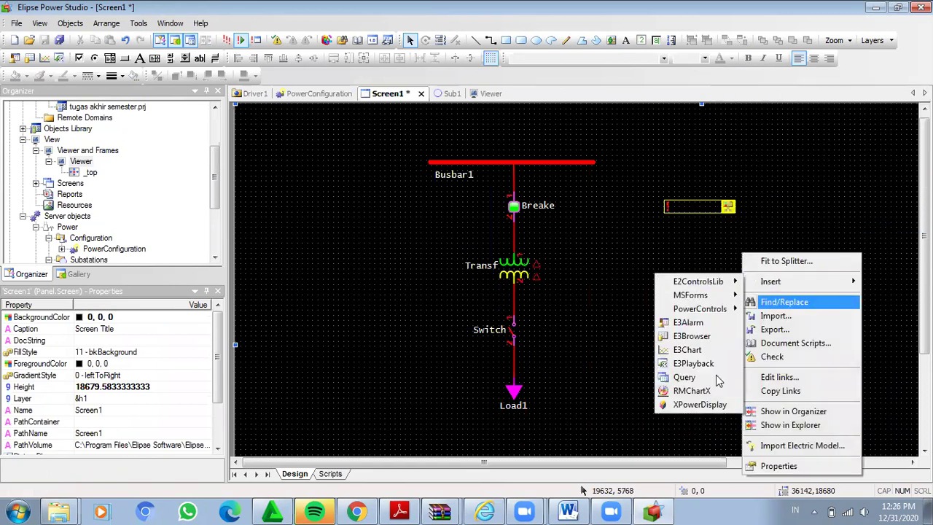
left_click(715, 407)
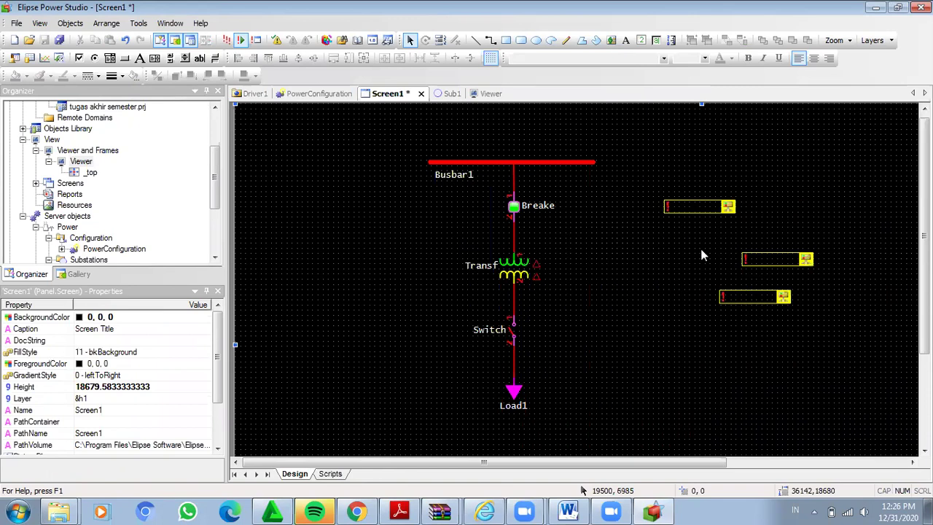
Add three more XPowerDisplay objects to Screen1 near the existing ones, making six in all
right_click(693, 251)
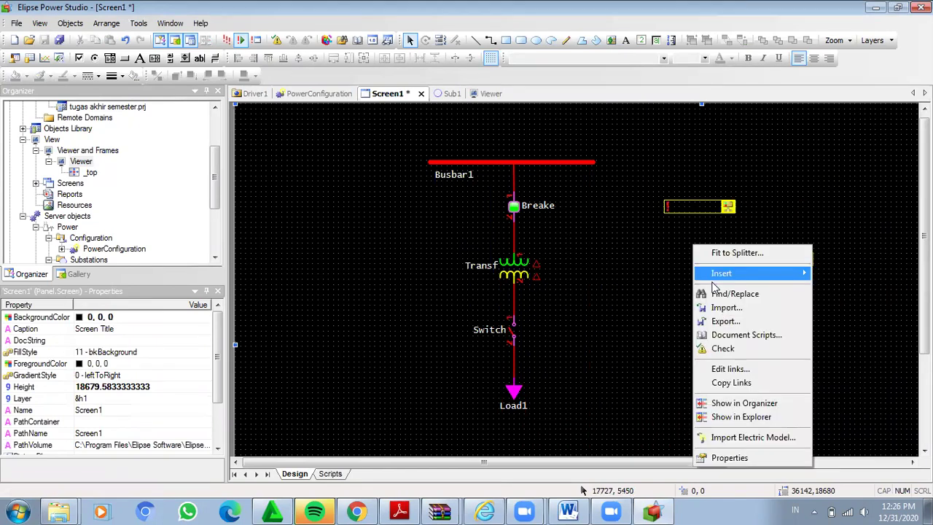
mouse_move(715, 281)
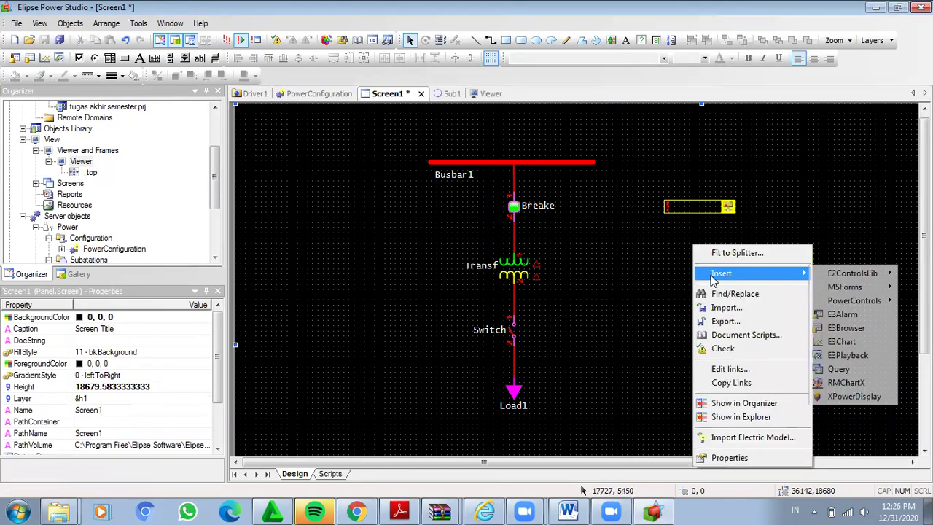
left_click(854, 397)
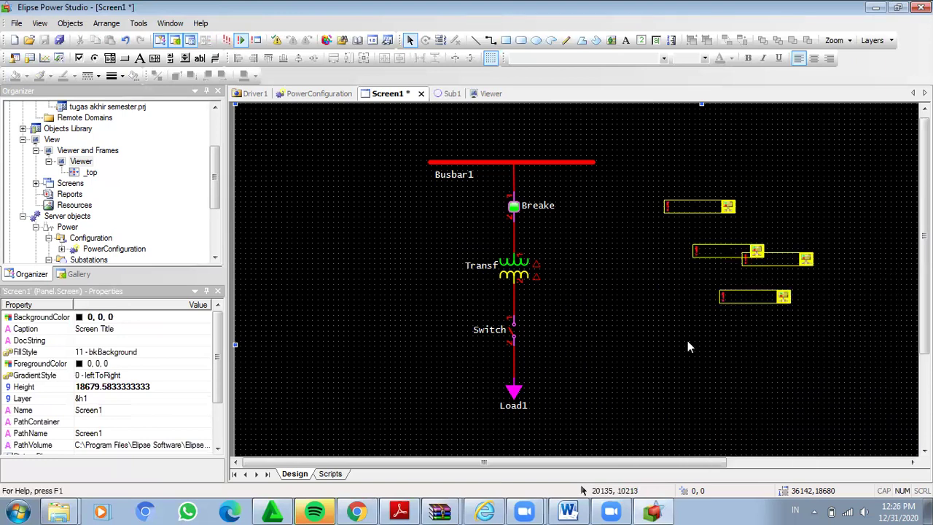
right_click(687, 340)
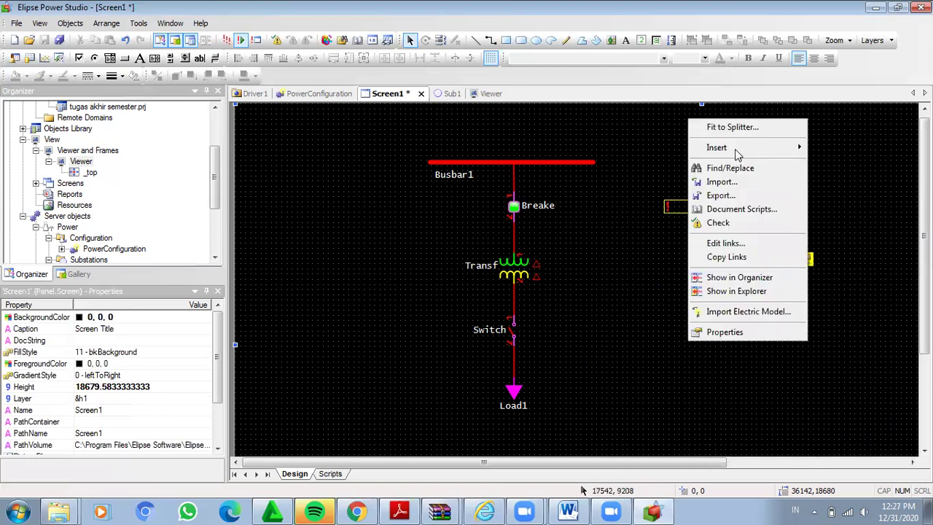
mouse_move(746, 154)
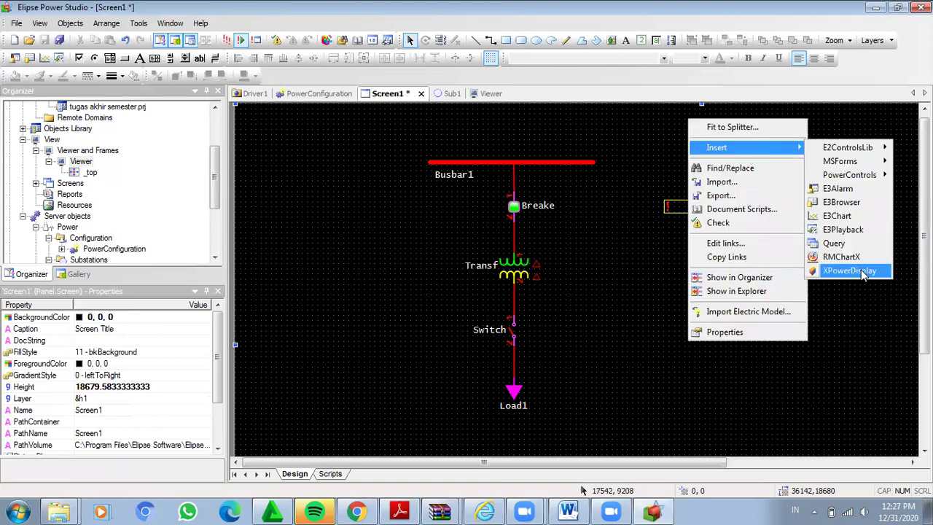
left_click(861, 273)
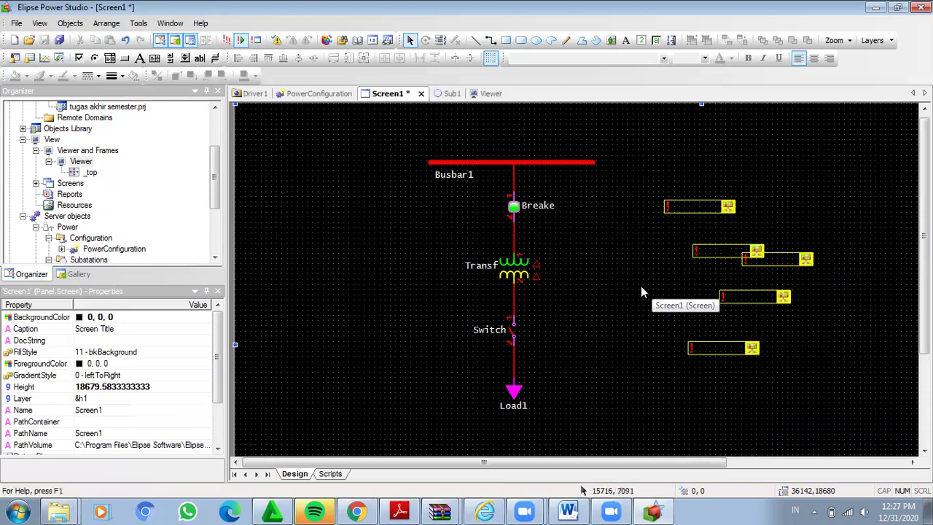
right_click(641, 287)
mouse_move(710, 92)
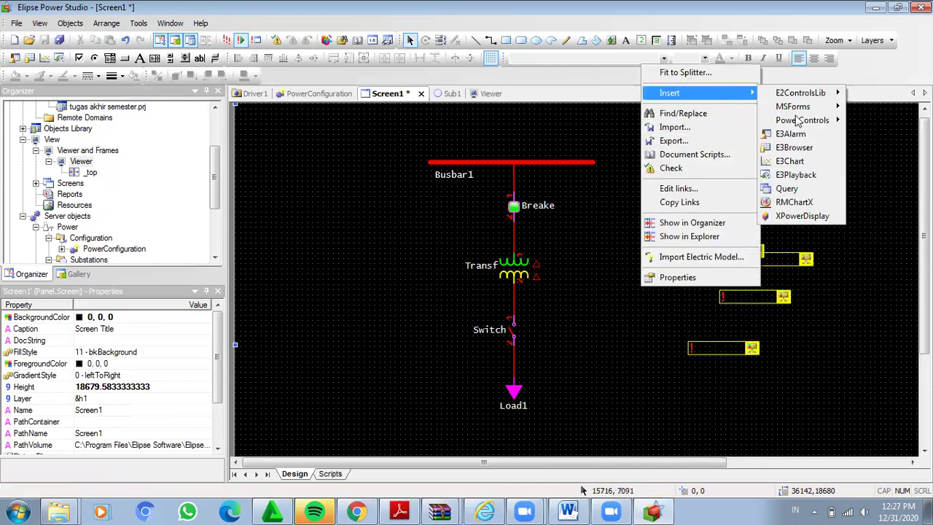
left_click(814, 216)
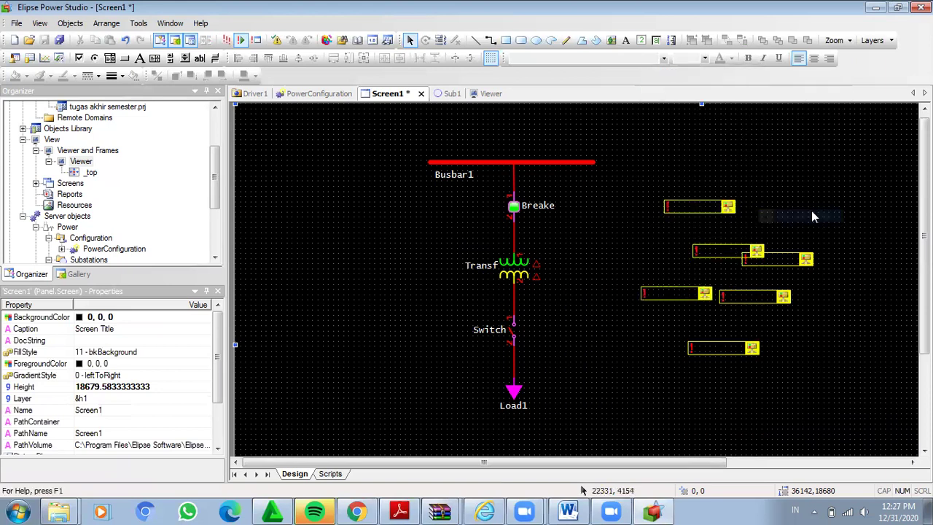
Arrange the six XPowerDisplay objects into two side-by-side columns of three, level with Breaker1 and the transformer, and clear the selection
left_click_drag(721, 249, 688, 230)
left_click_drag(763, 255, 686, 253)
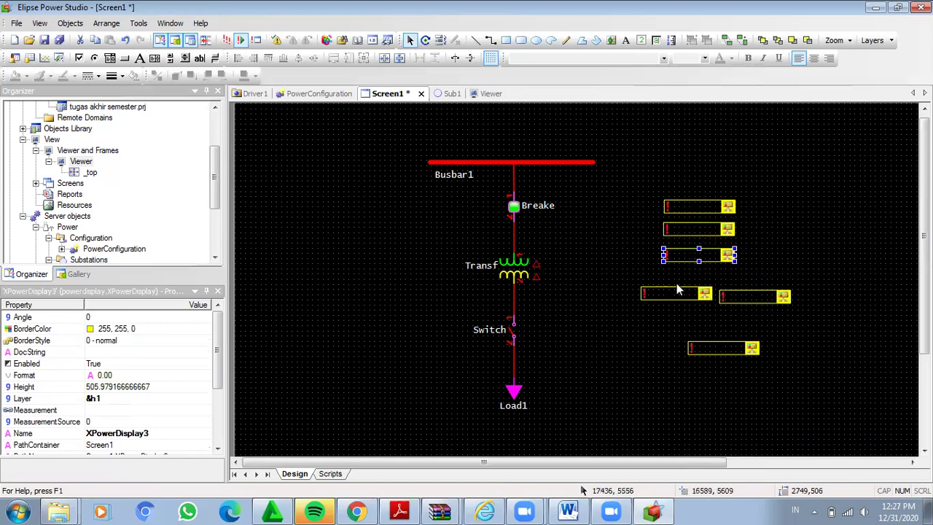
left_click_drag(678, 293, 784, 210)
left_click_drag(750, 295, 785, 229)
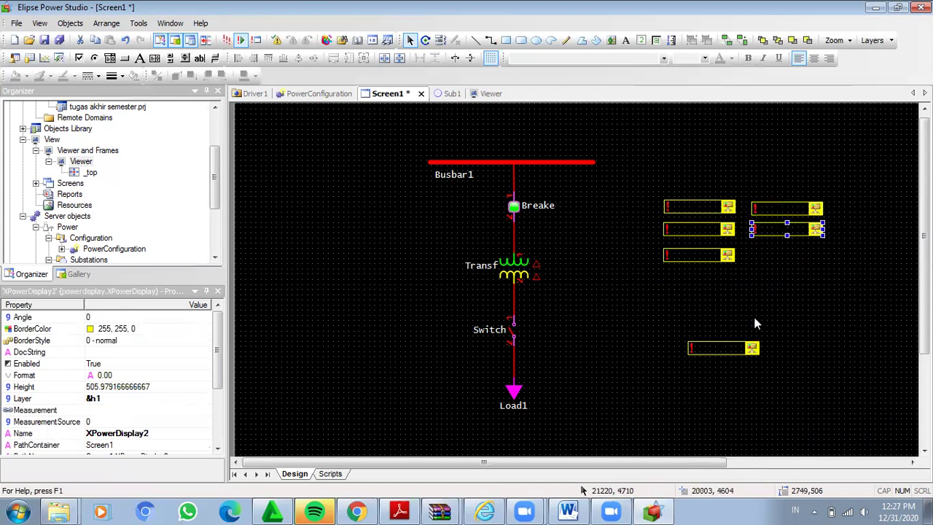
left_click_drag(765, 301, 787, 254)
key("Escape")
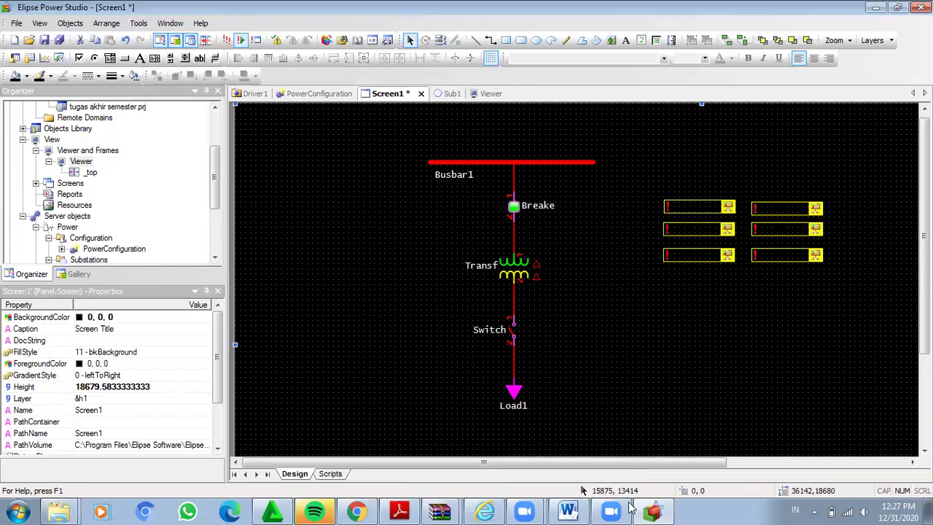
Switch to the Word guide to check the instructions from number 30 onward
left_click(568, 511)
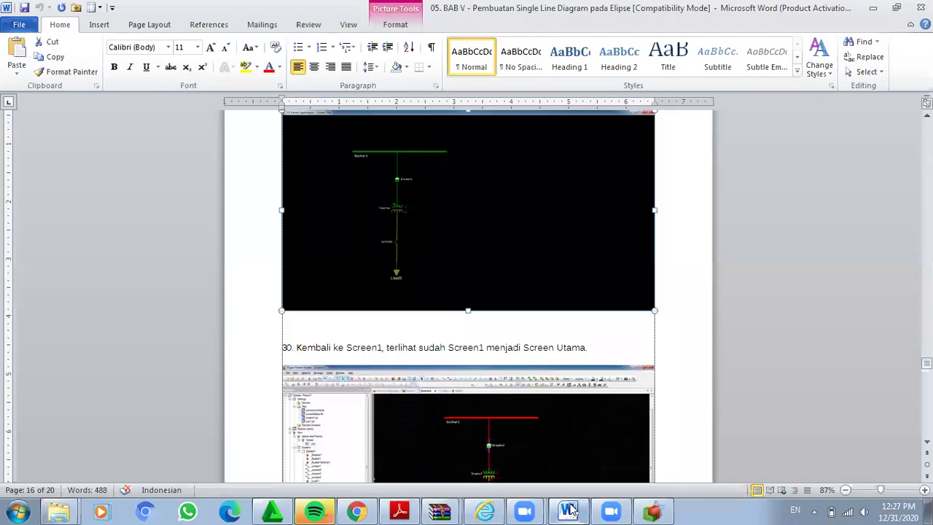